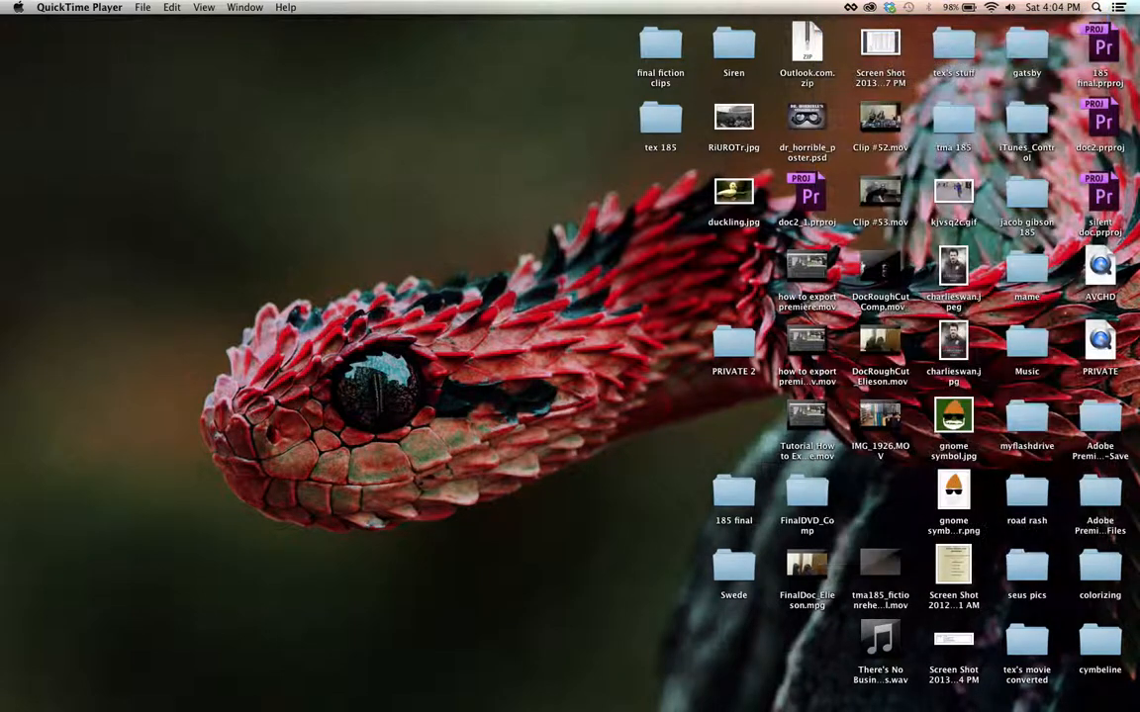
Open Adobe Encore, create a new project named My Awesome DVD and bring up its Project view
mouse_move(4, 415)
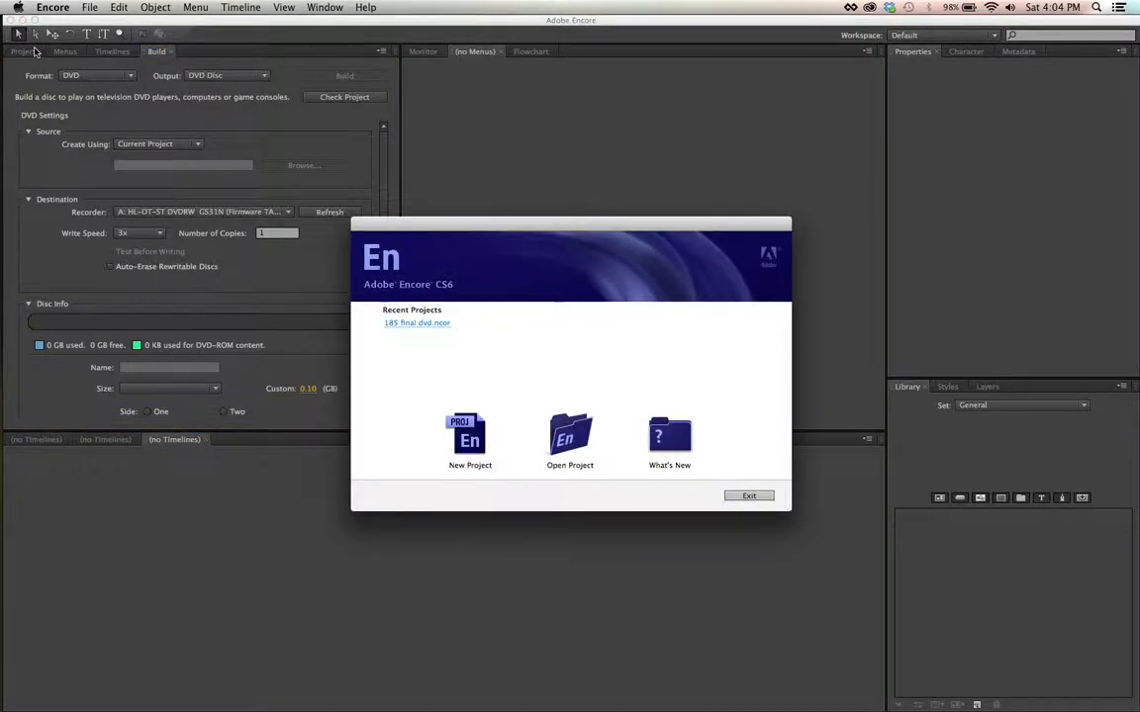
click(470, 435)
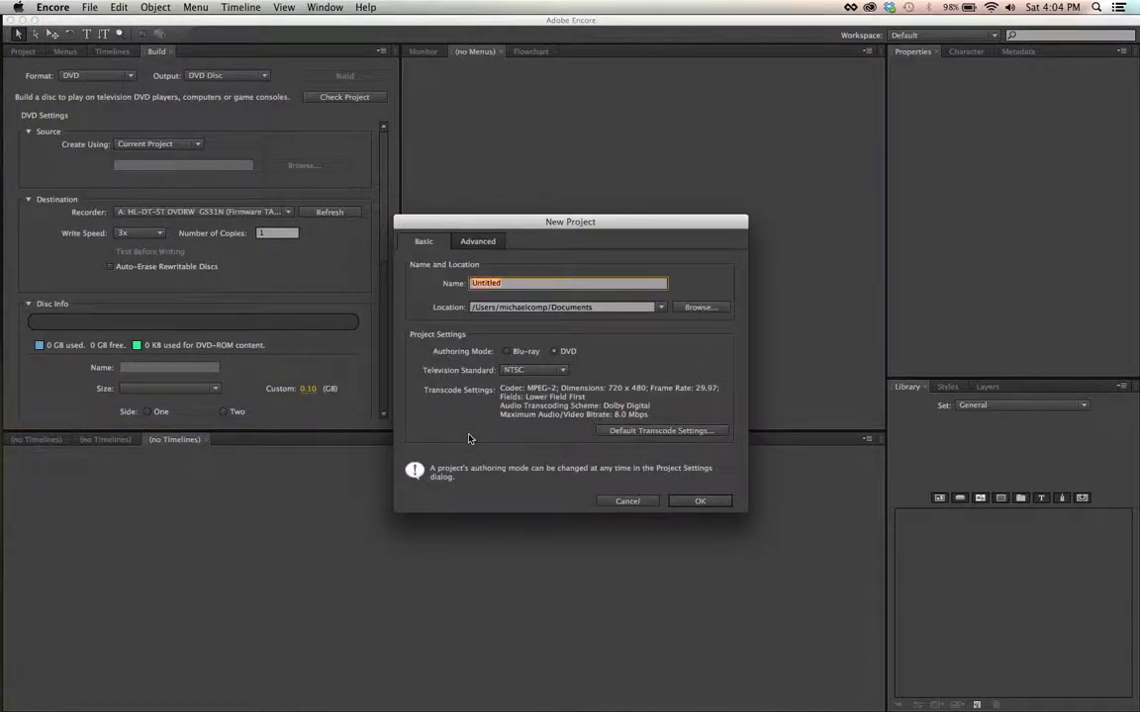
text(My Awesome DVD)
key(Return)
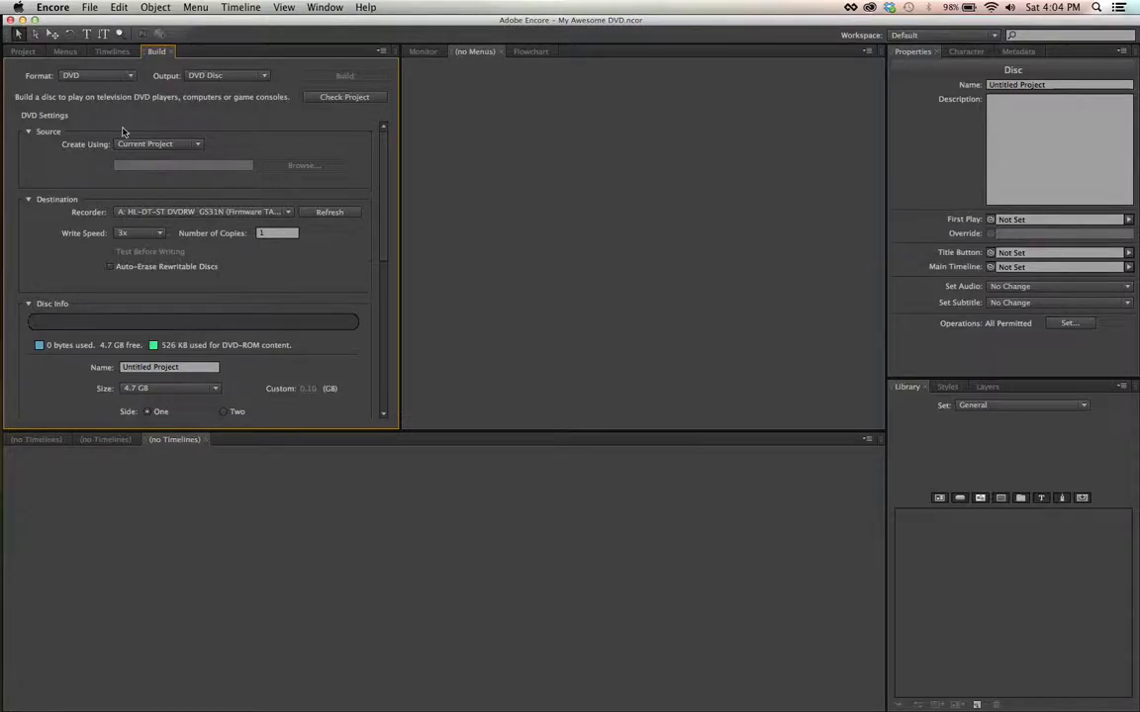
click(23, 52)
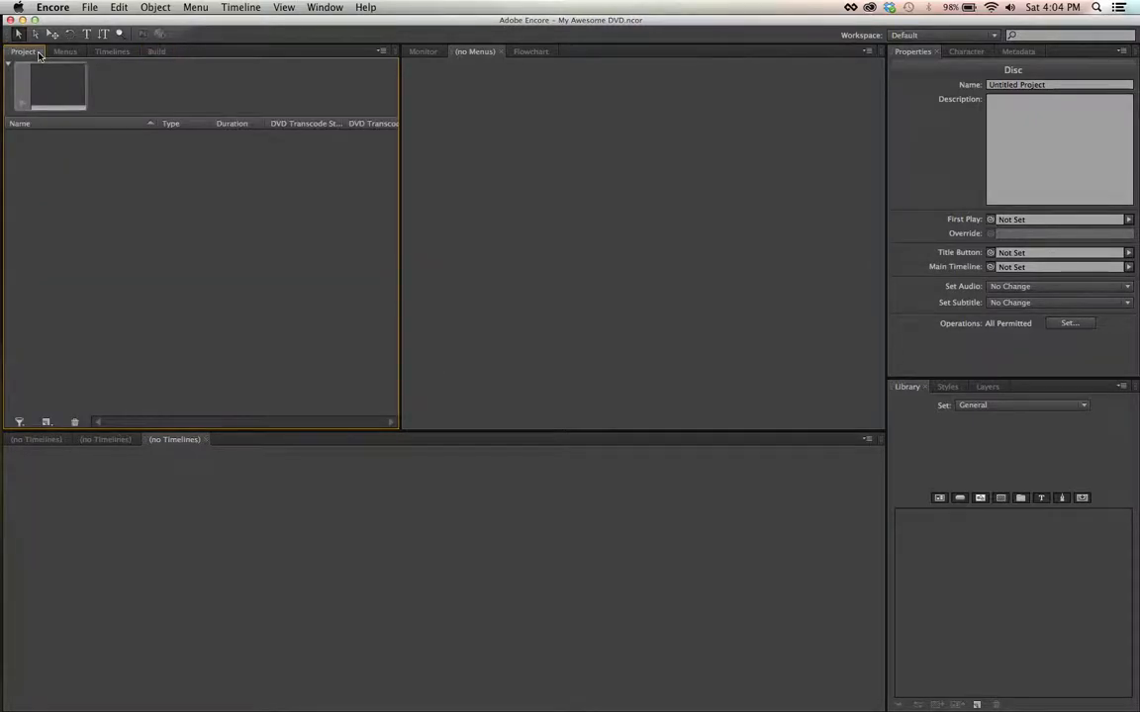
right_click(156, 276)
click(529, 191)
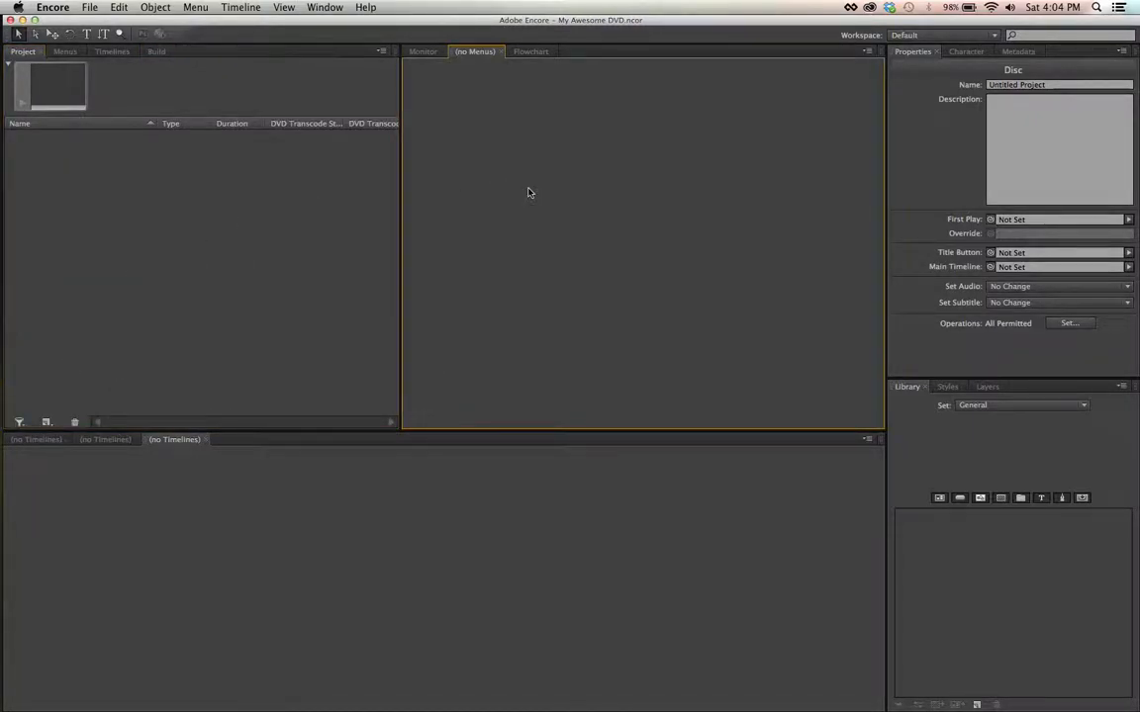
click(89, 7)
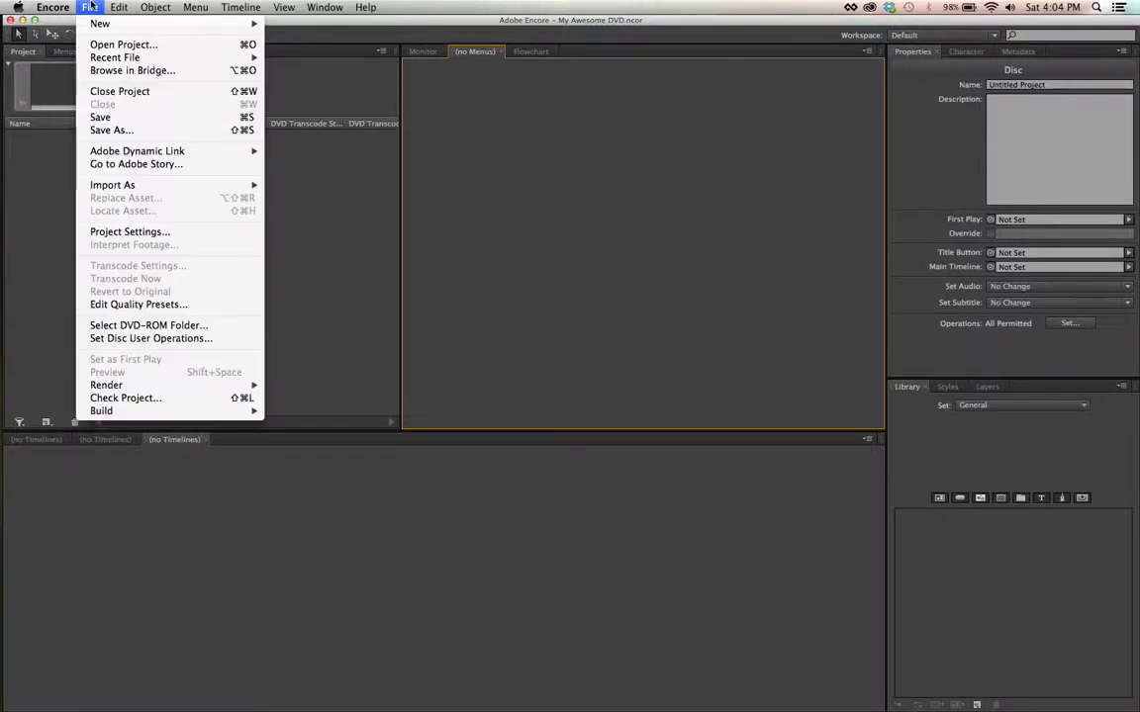
mouse_move(99, 24)
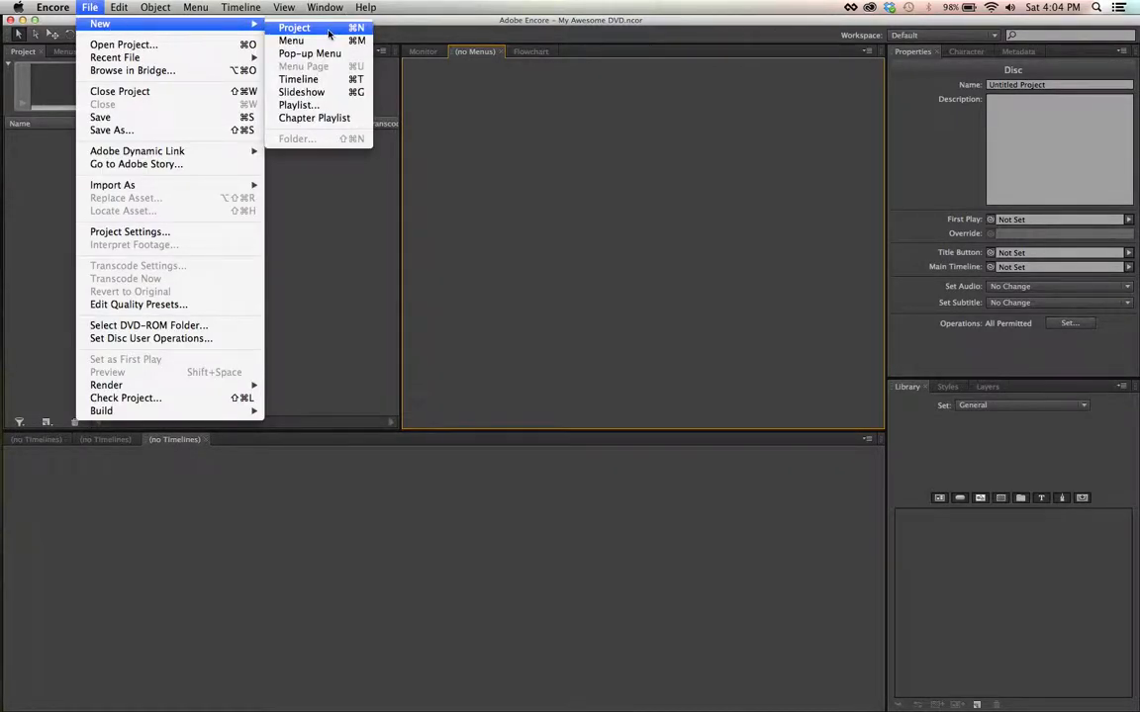
click(302, 295)
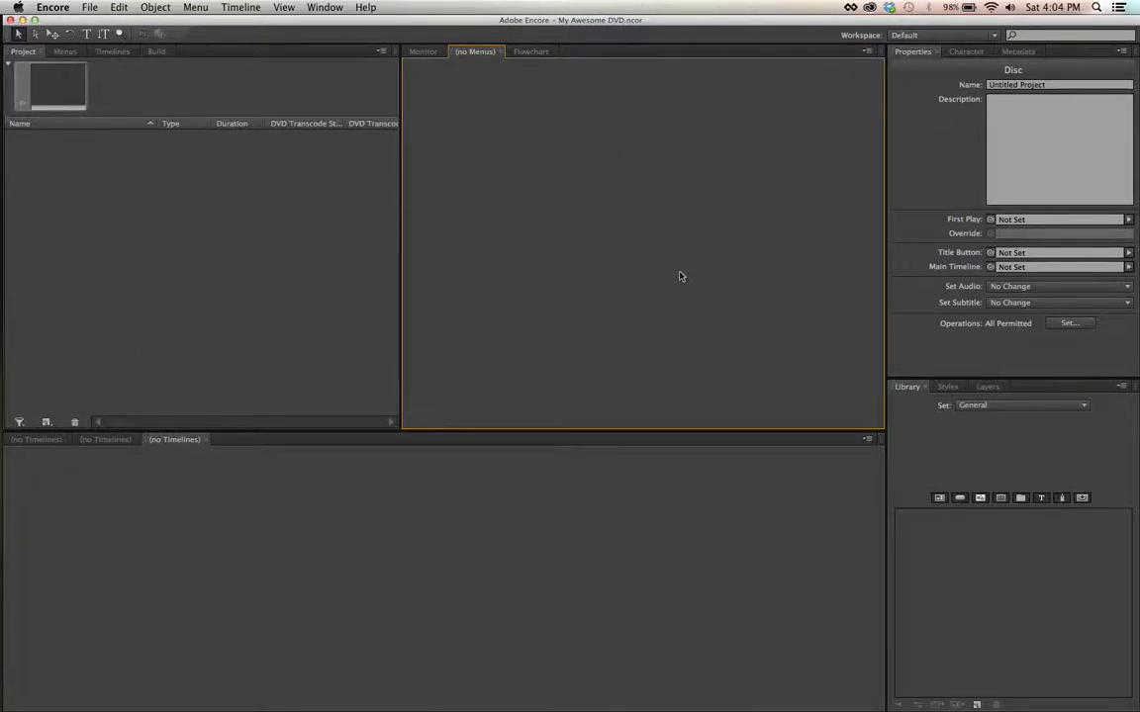
Switch to Photoshop and return to the Encore project
mouse_move(10, 203)
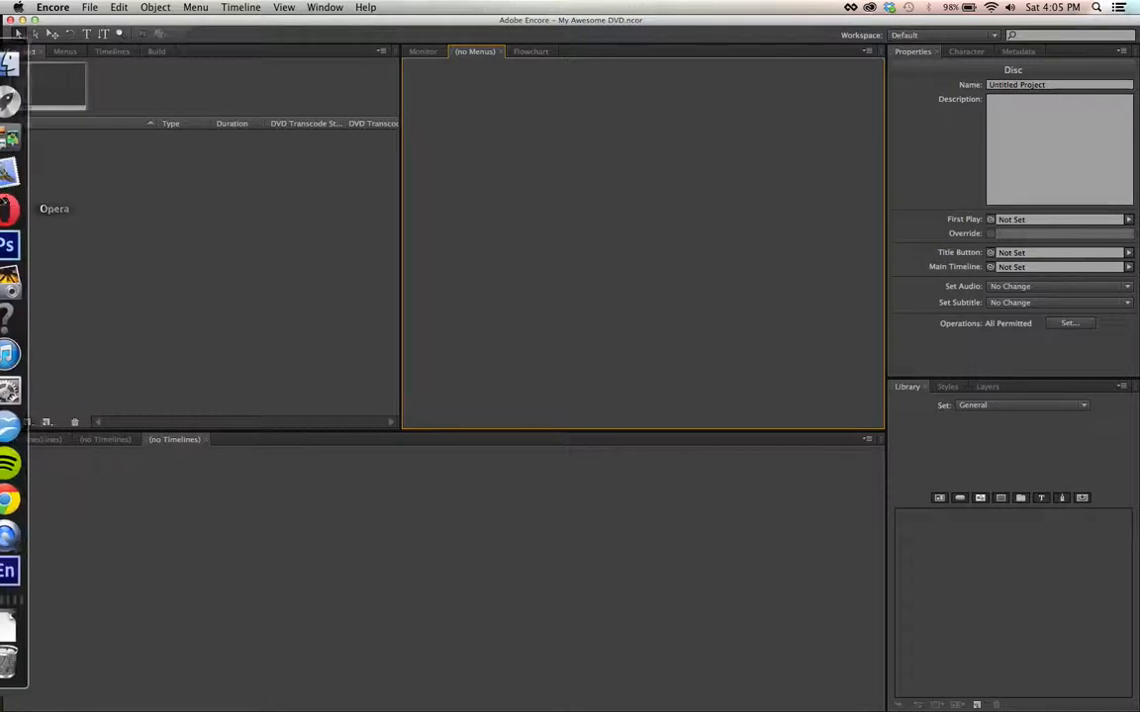
click(26, 247)
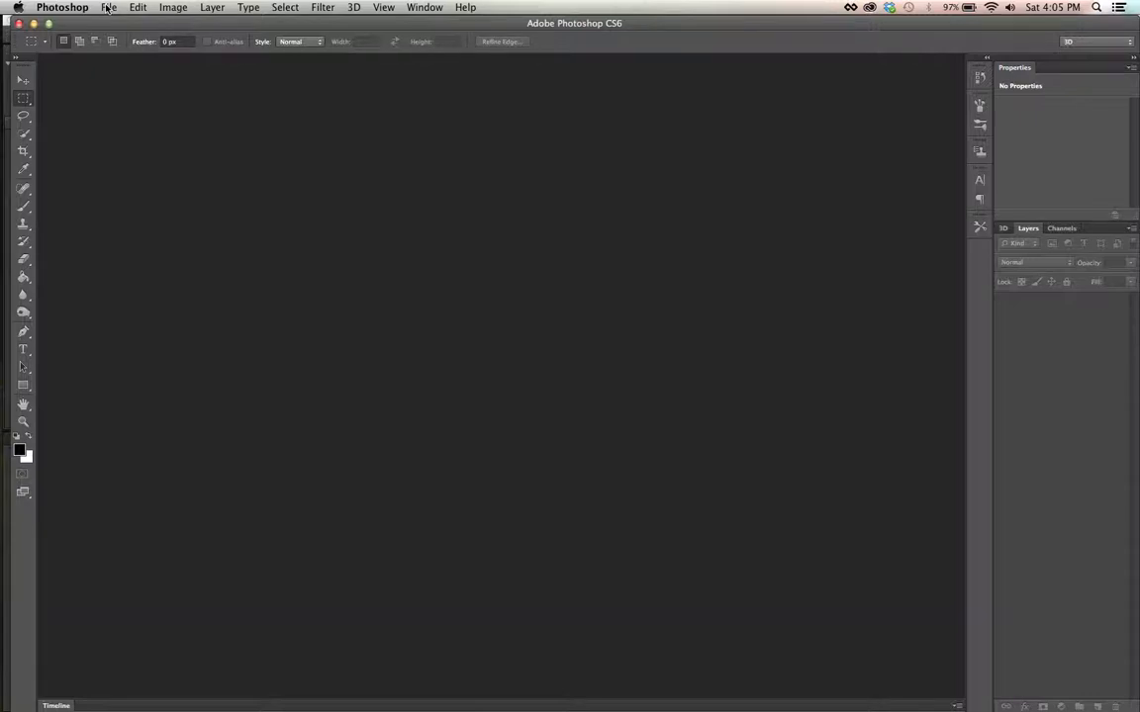
key(super+Tab)
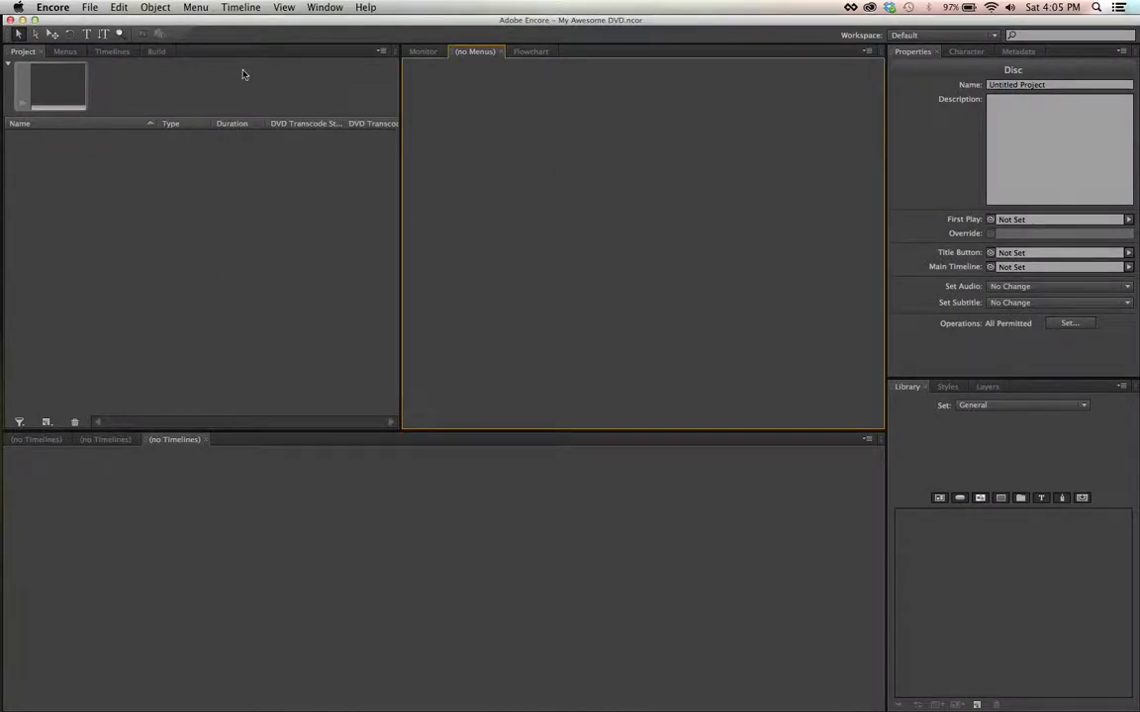
Add a new blank menu to the project and open it for editing in Photoshop
click(89, 7)
mouse_move(112, 27)
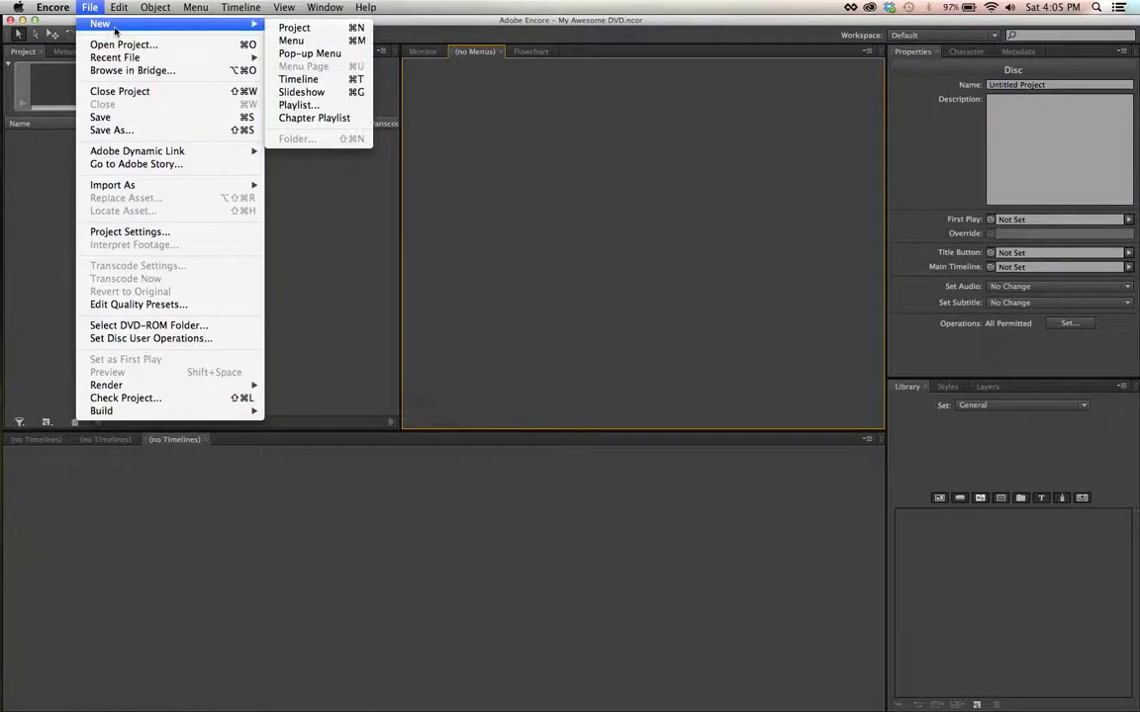
click(290, 40)
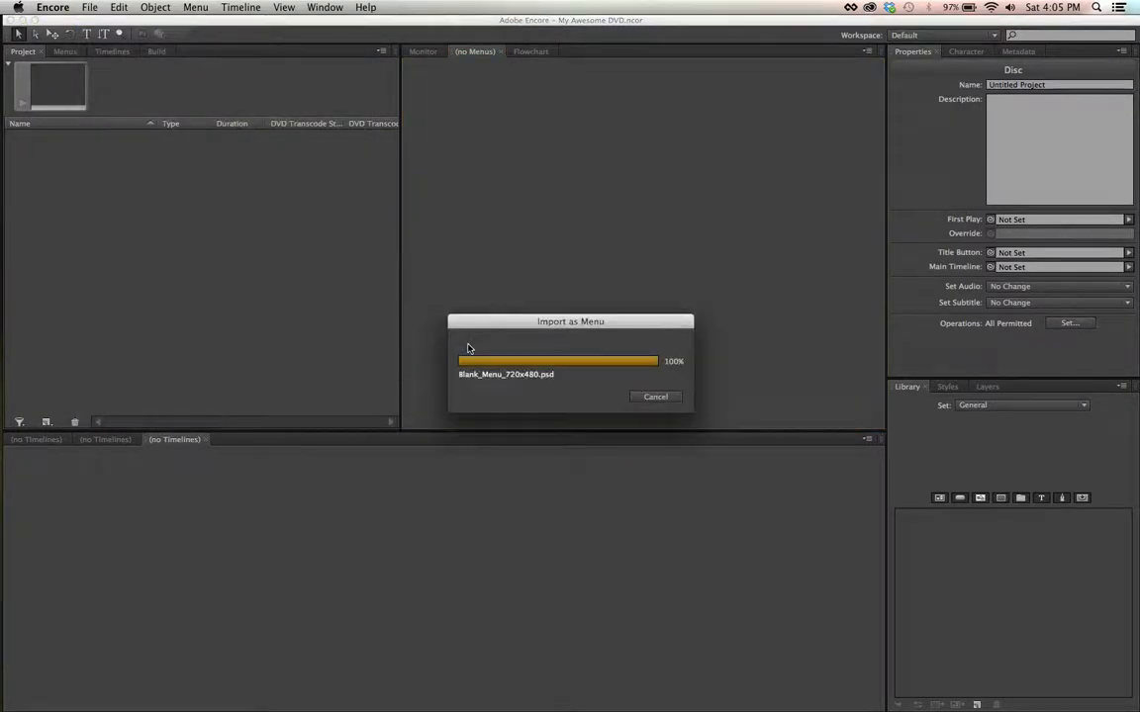
right_click(479, 231)
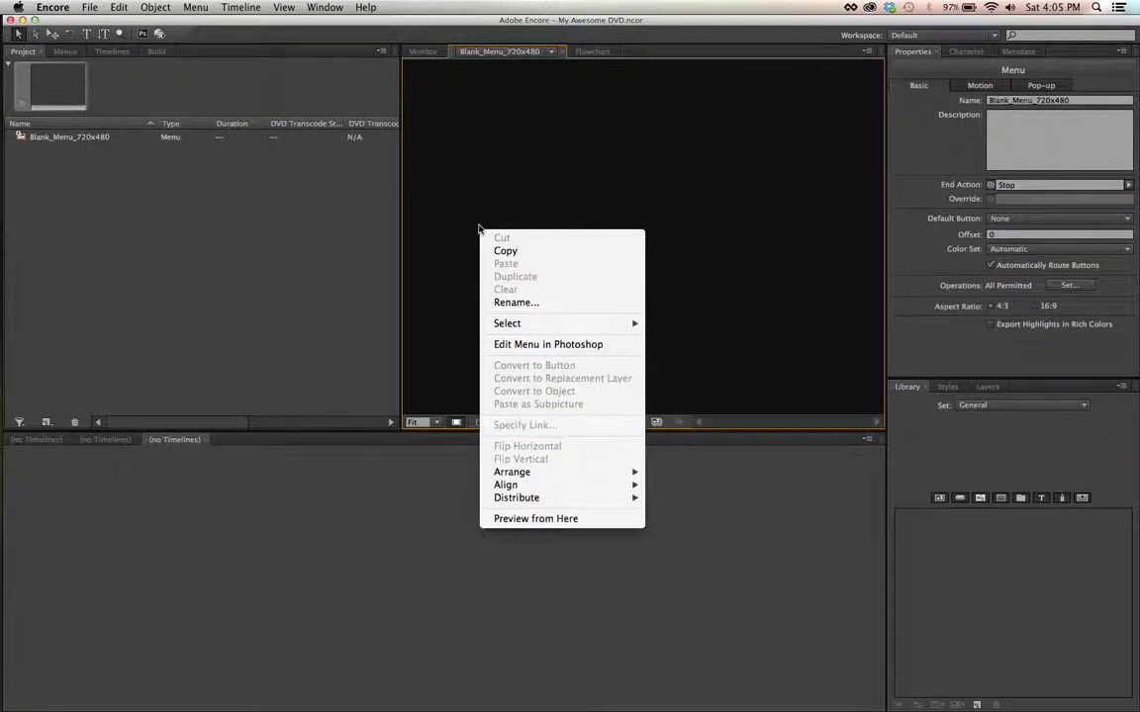
click(549, 344)
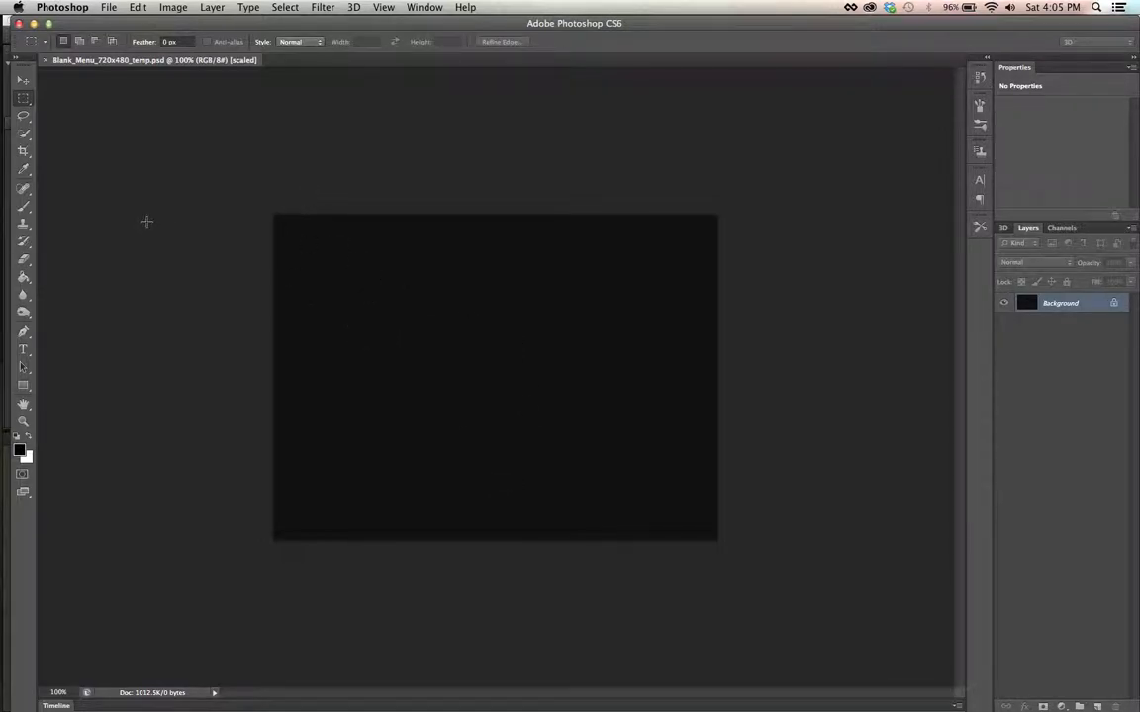
Add a text layer reading "Movie 1" in the upper part of the menu and shift it toward the centre
key(t)
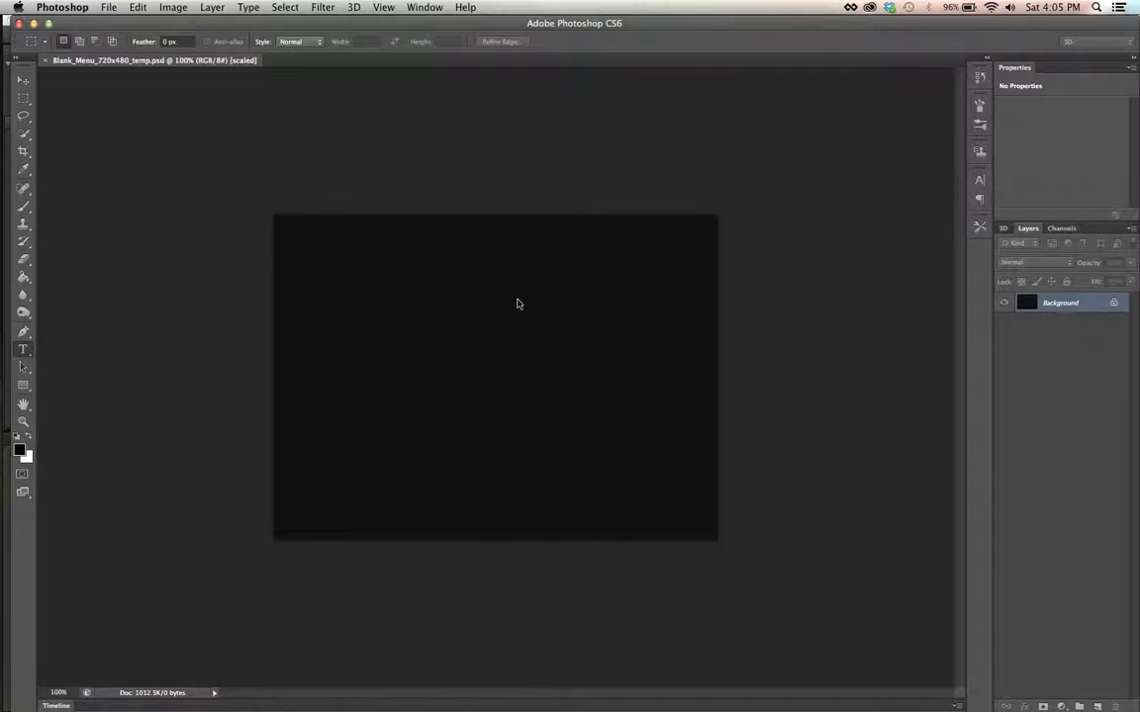
click(401, 284)
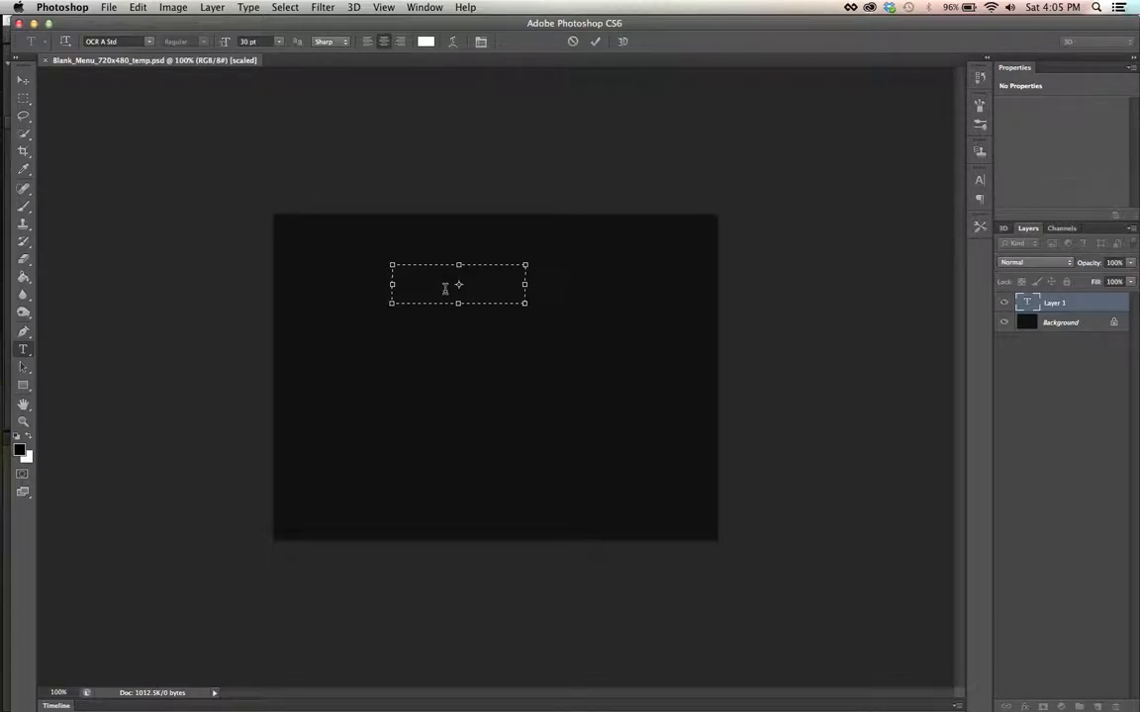
text(Movie 1)
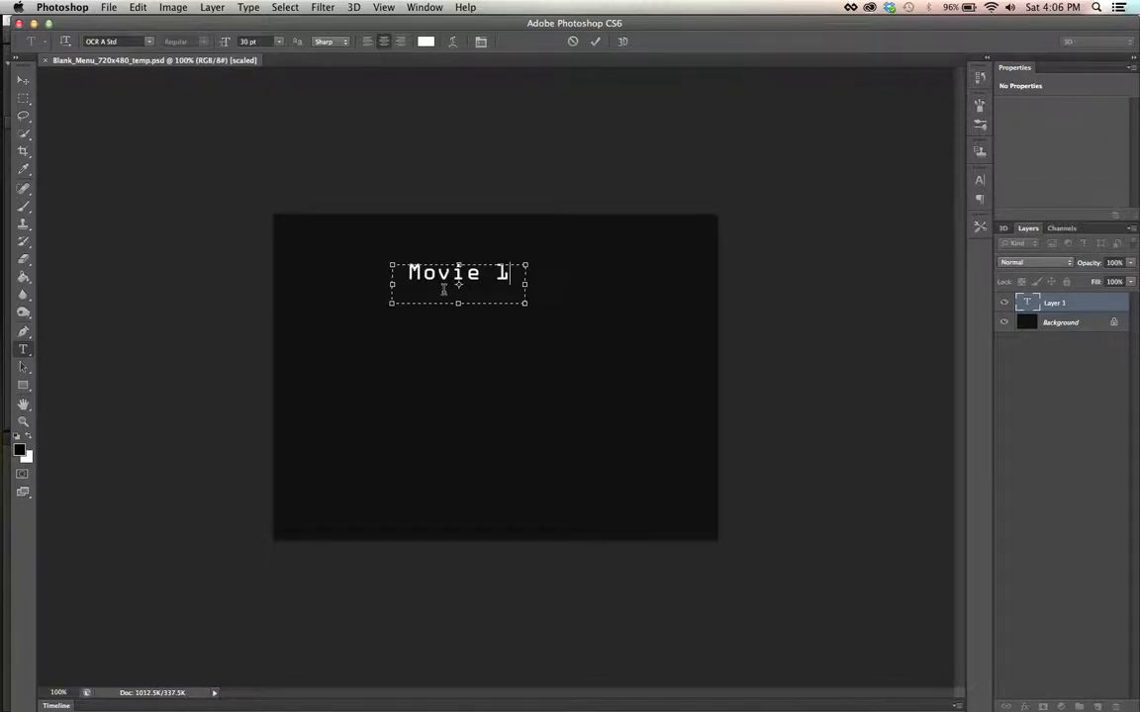
drag(396, 334, 425, 334)
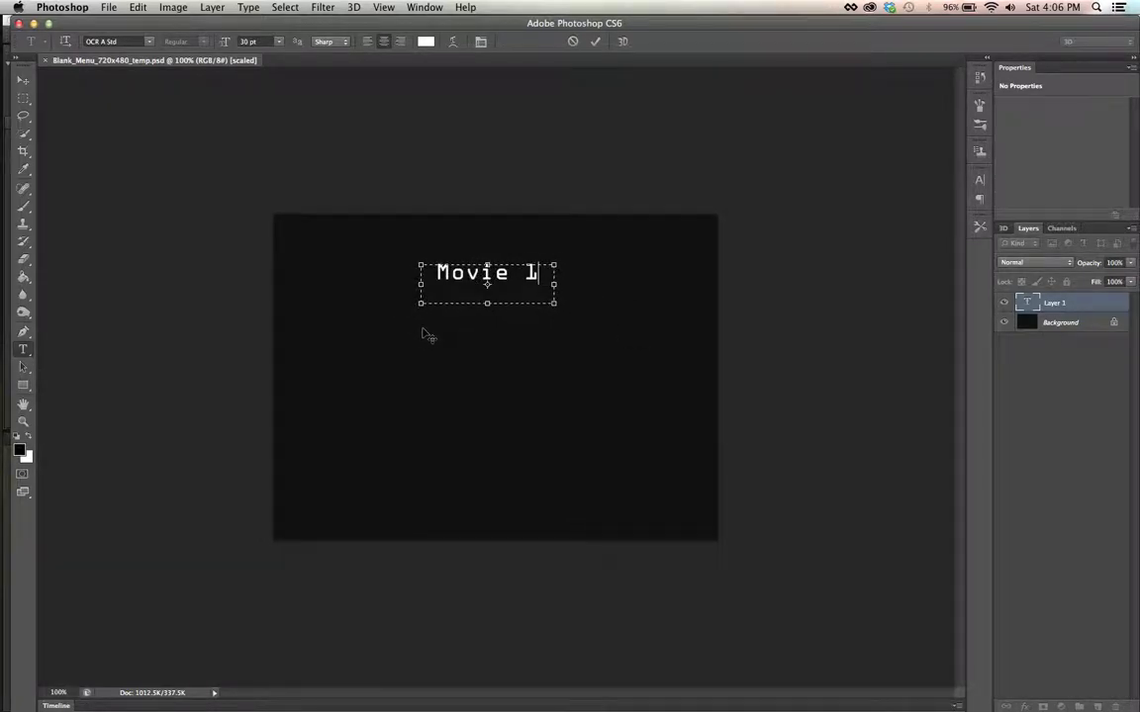
click(957, 326)
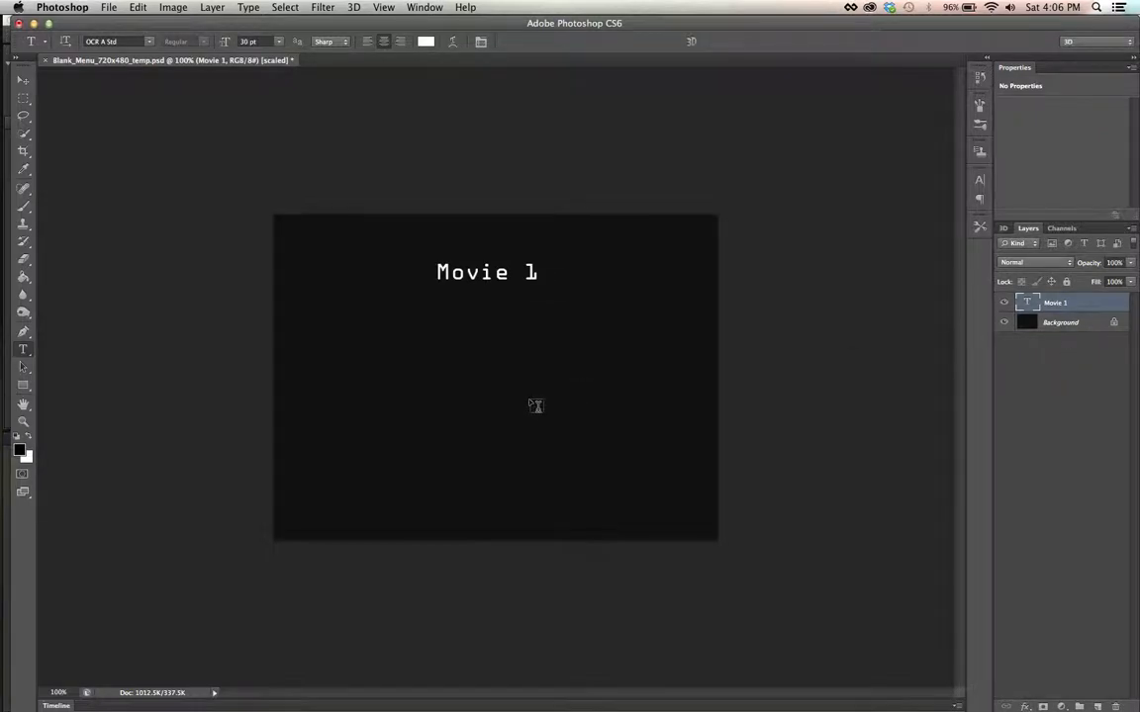
Add a text layer reading "movie 2" just below the Movie 1 text and nudge it slightly upward
drag(437, 305, 541, 352)
text(movie)
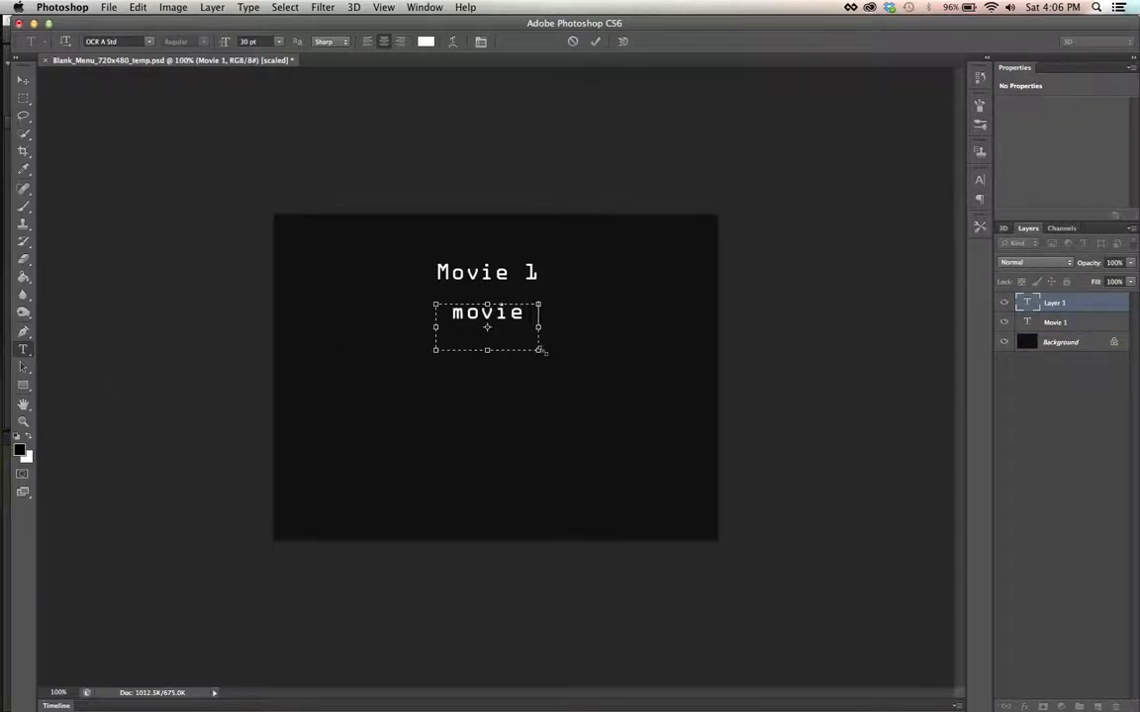
text( 2)
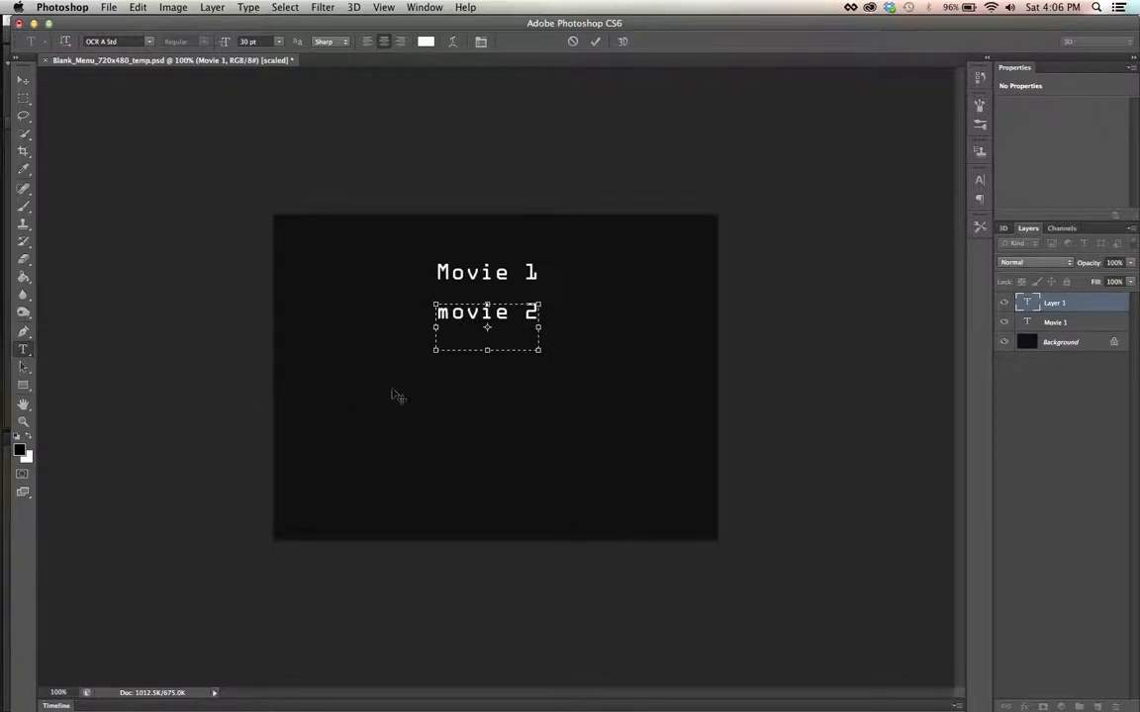
mouse_move(427, 379)
mouse_down()
mouse_move(531, 437)
mouse_move(424, 374)
mouse_up()
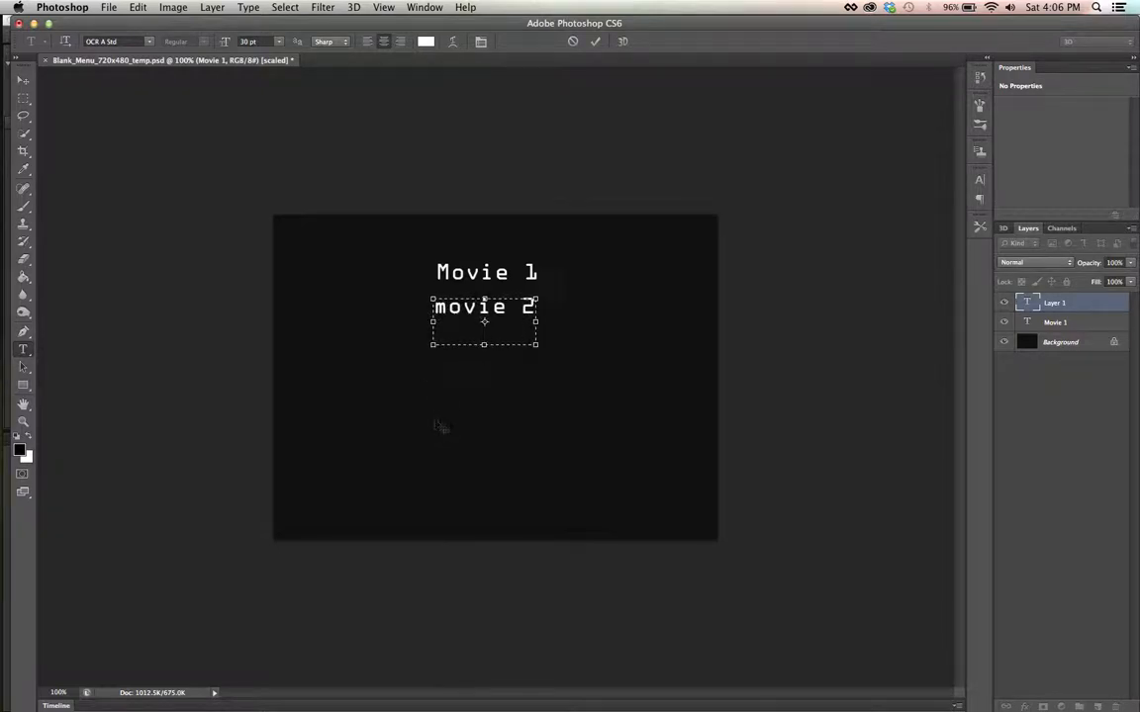
click(1089, 467)
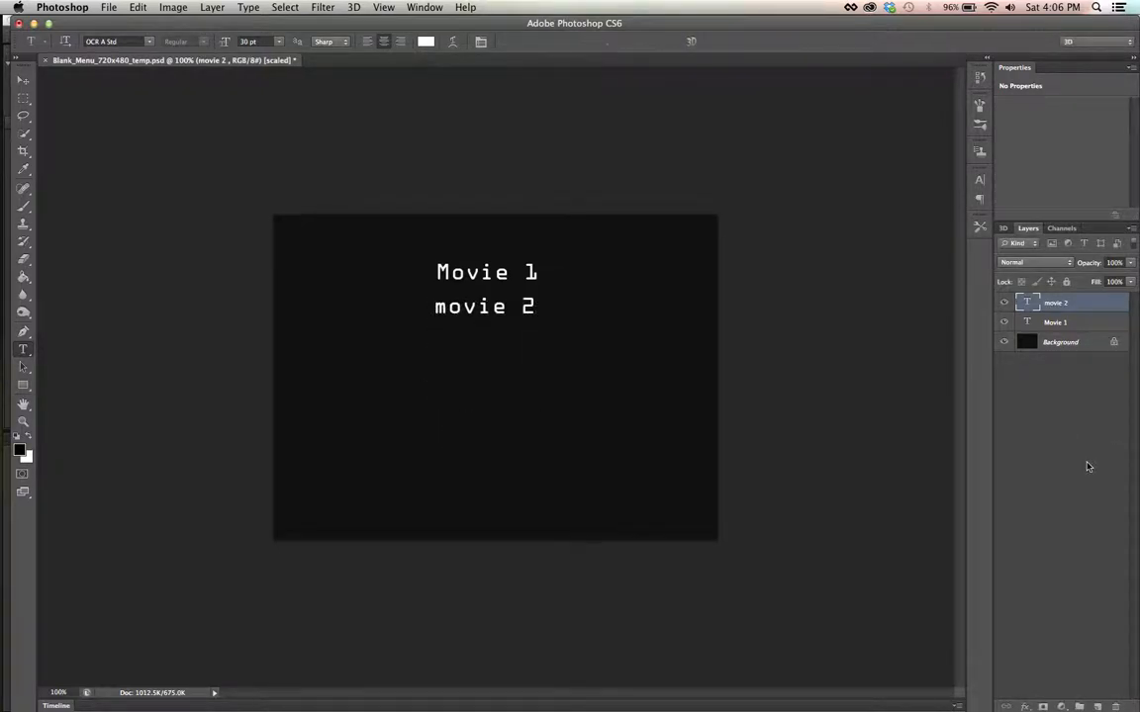
Add a third text layer reading "movie 3" below the movie 2 text
drag(422, 346, 554, 419)
text(movie 3)
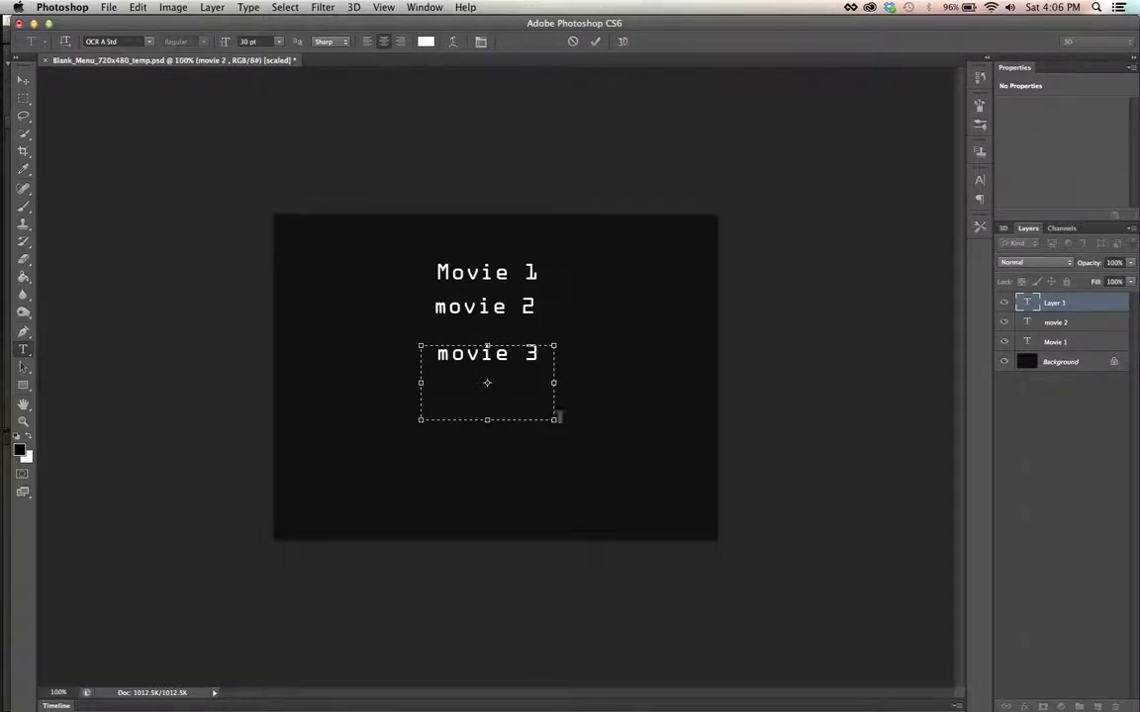
click(1030, 394)
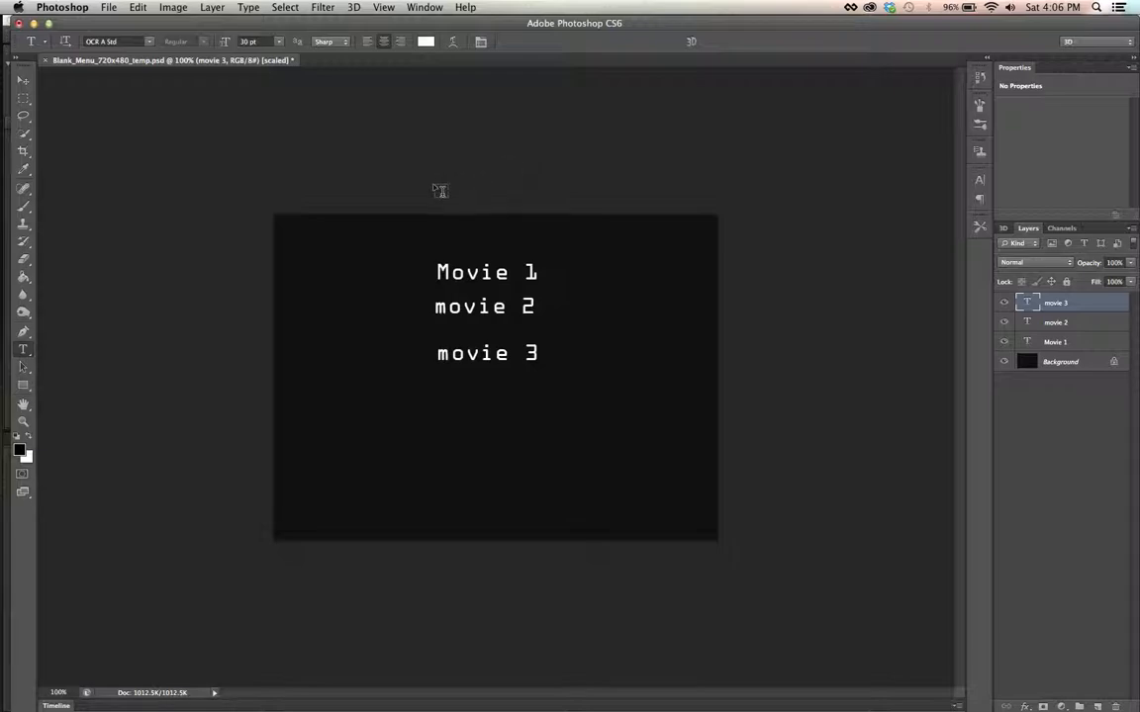
Convert the Movie 1, movie 2 and movie 3 text layers each to a smart object
click(23, 81)
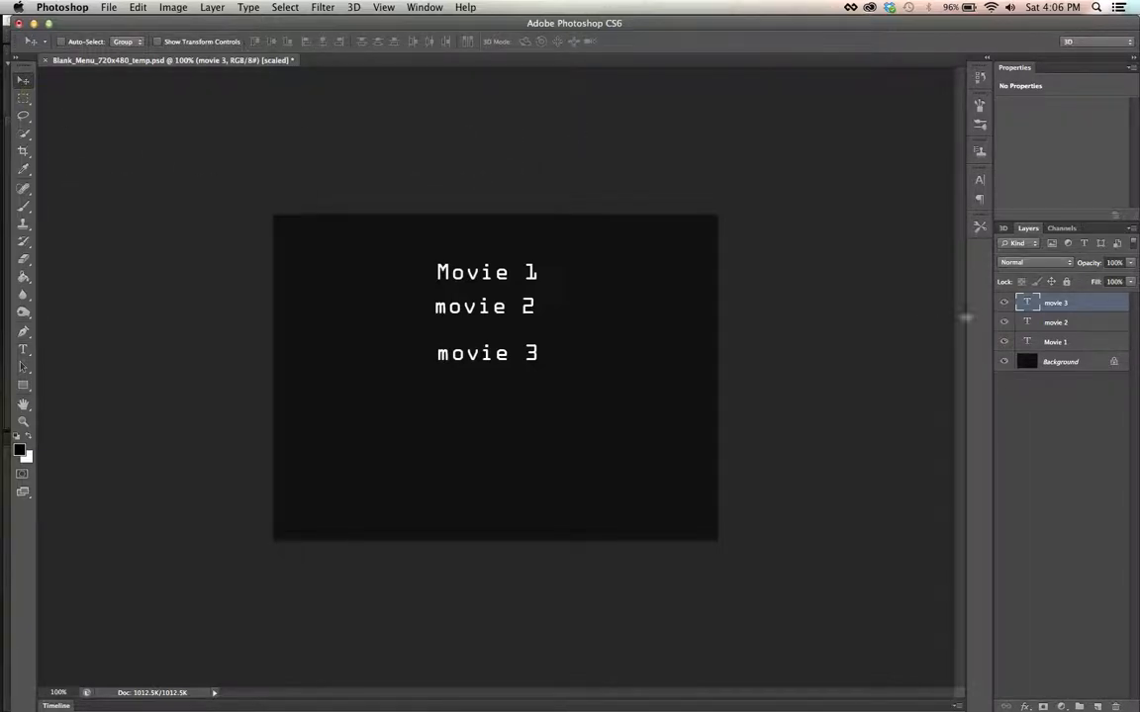
click(1079, 346)
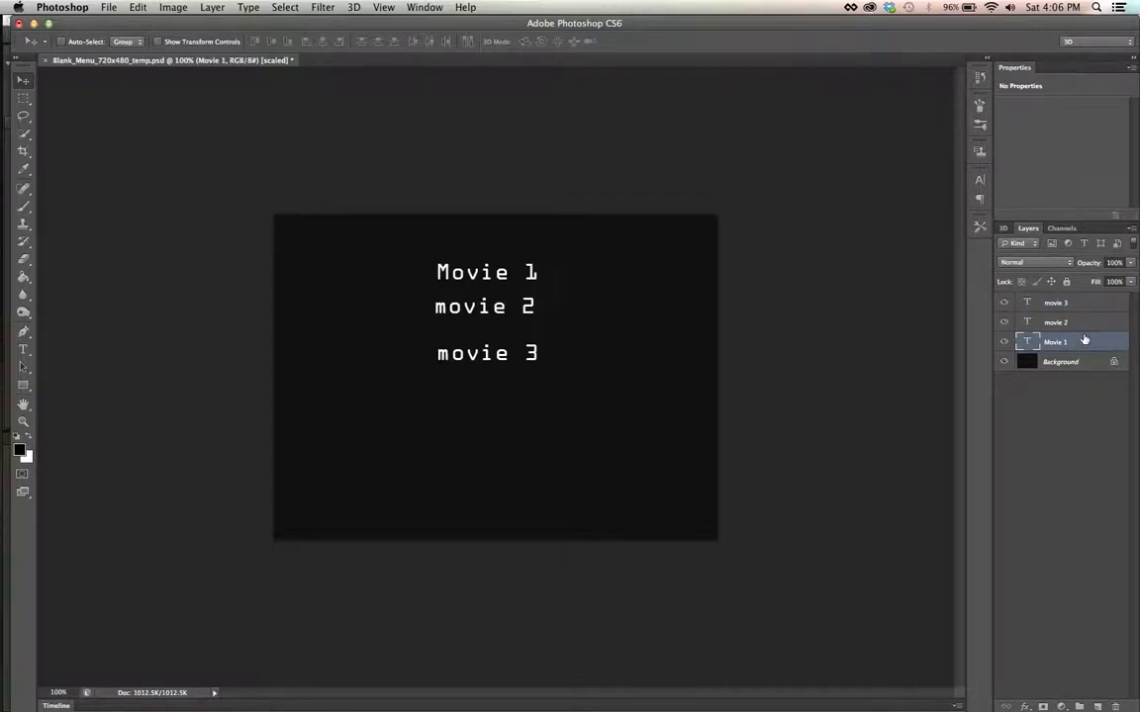
right_click(1084, 341)
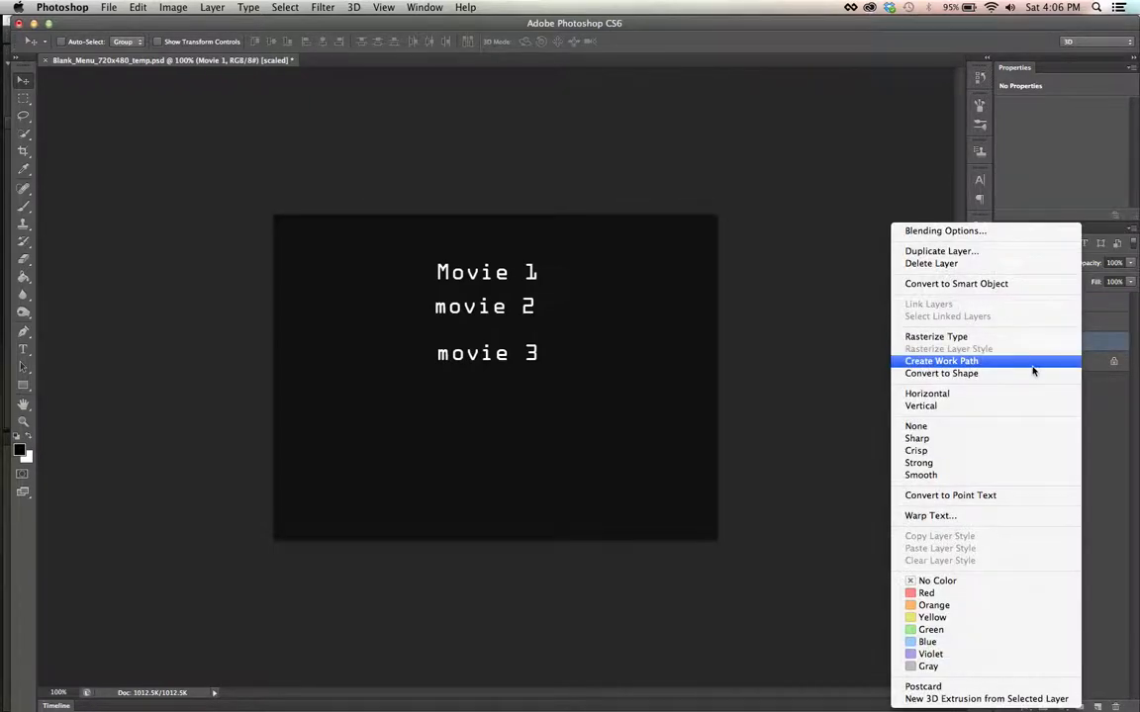
click(1023, 287)
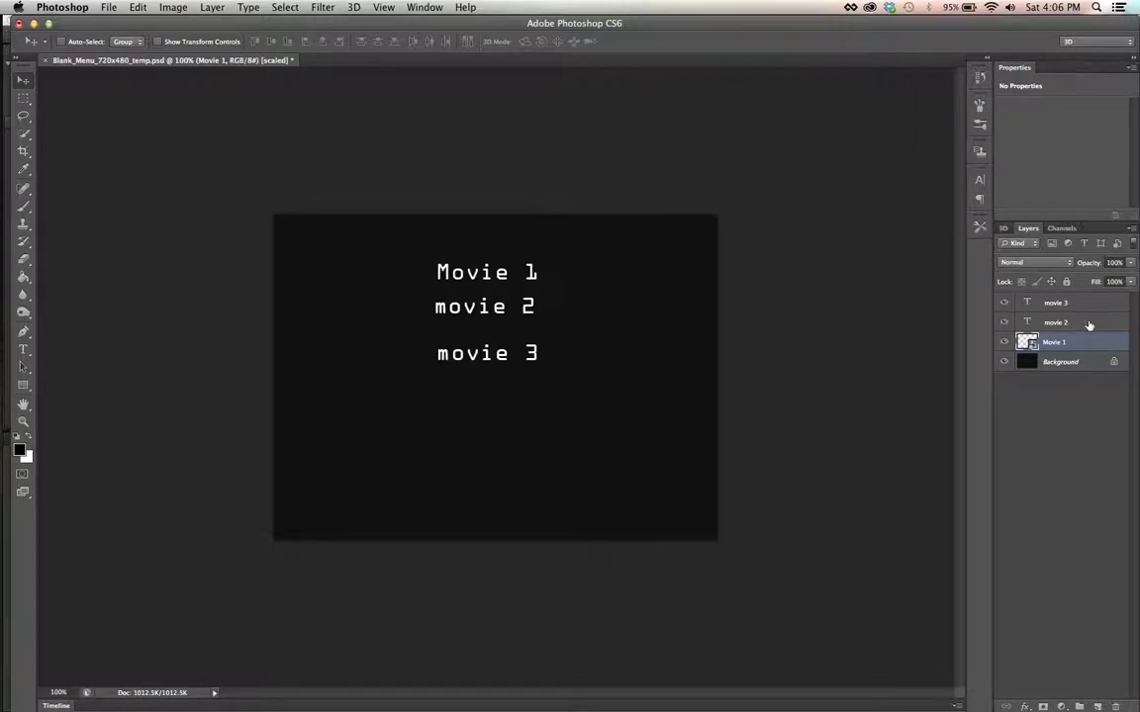
right_click(1089, 323)
click(974, 284)
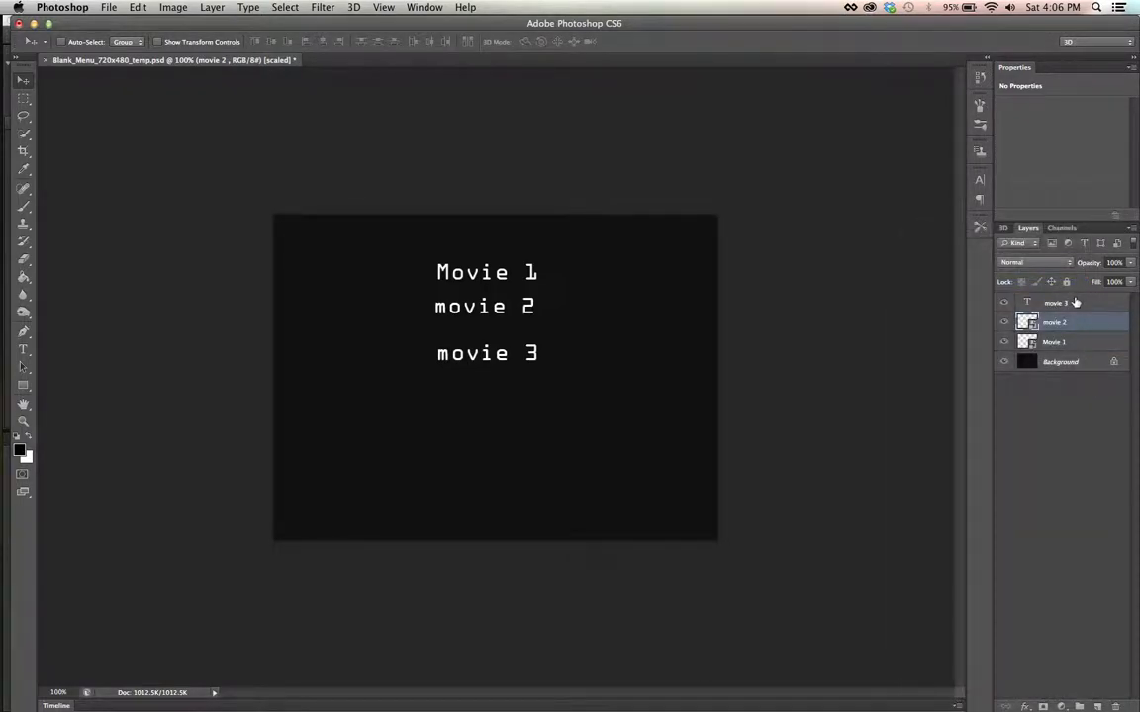
right_click(1080, 303)
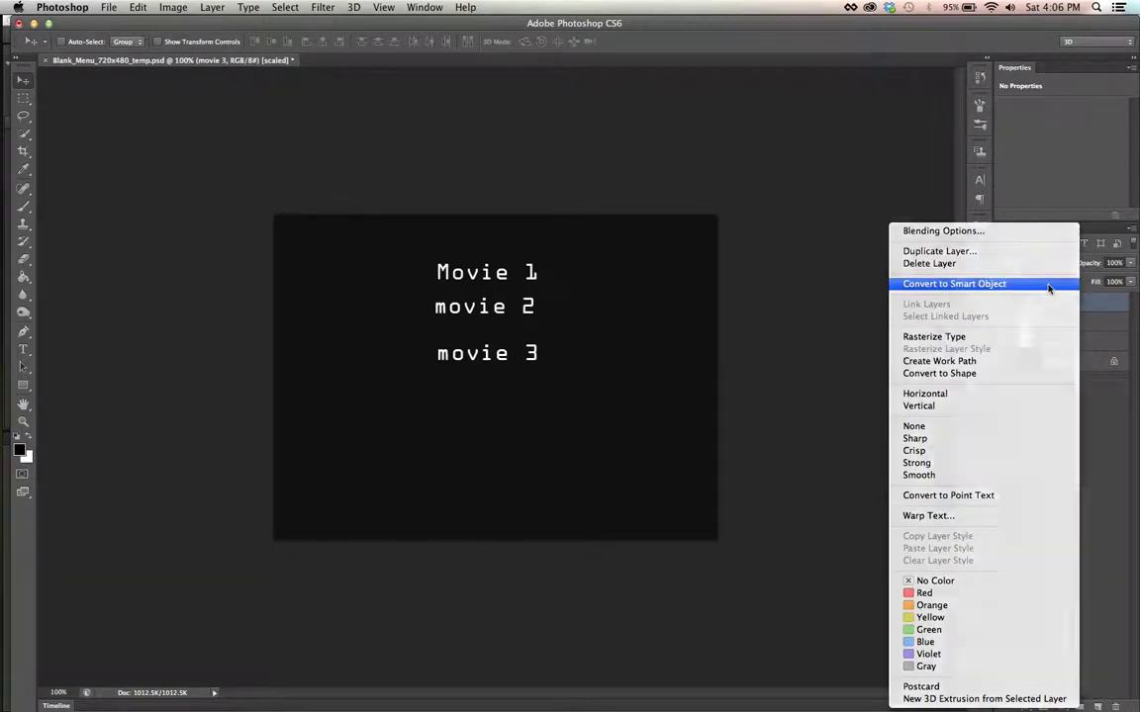
click(981, 285)
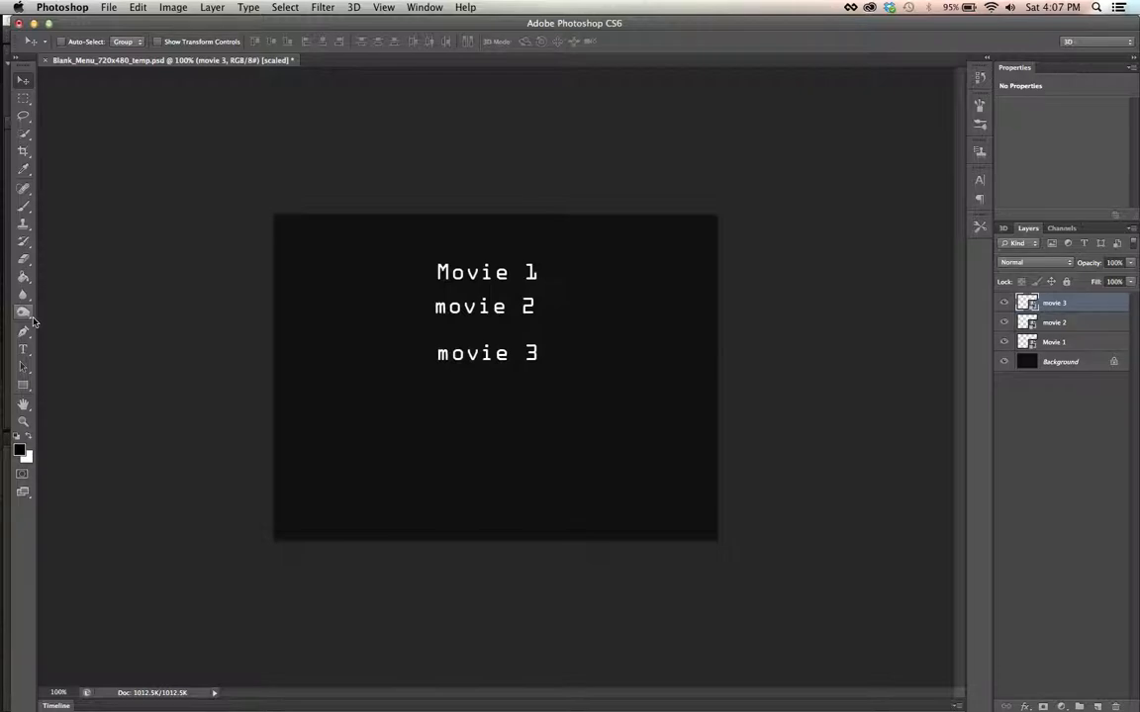
Draw a small black rectangle shape, about 37 x 28 px, beside the start of the Movie 1 text
click(23, 385)
drag(393, 268, 415, 286)
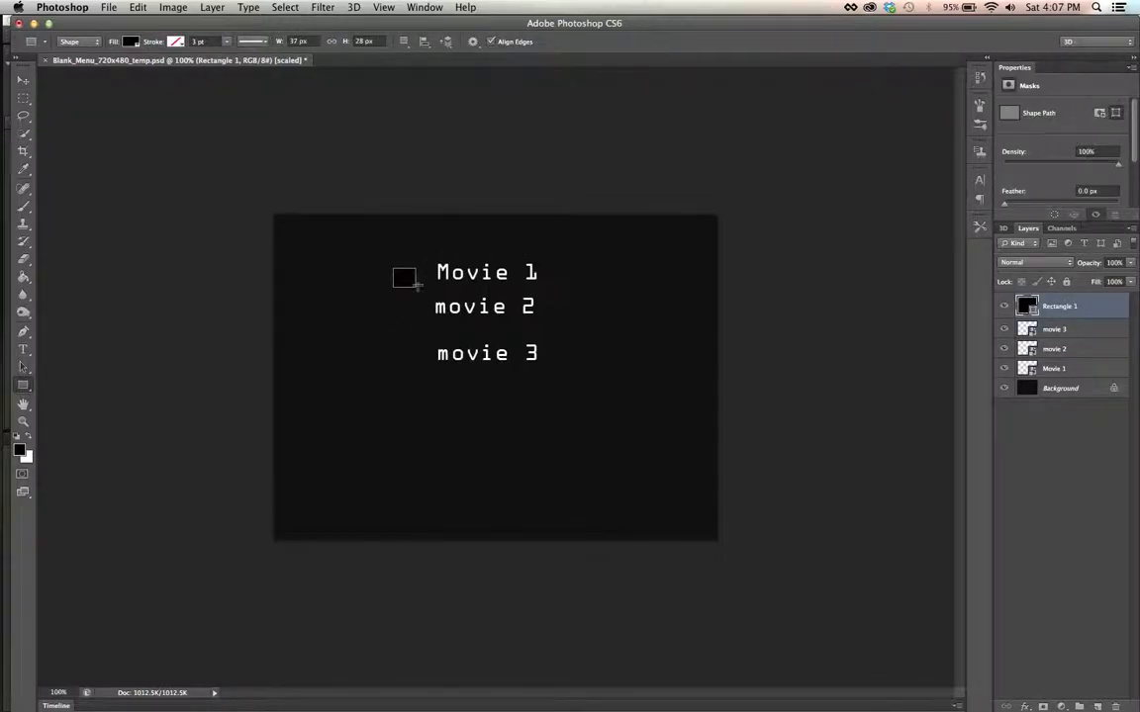
click(24, 80)
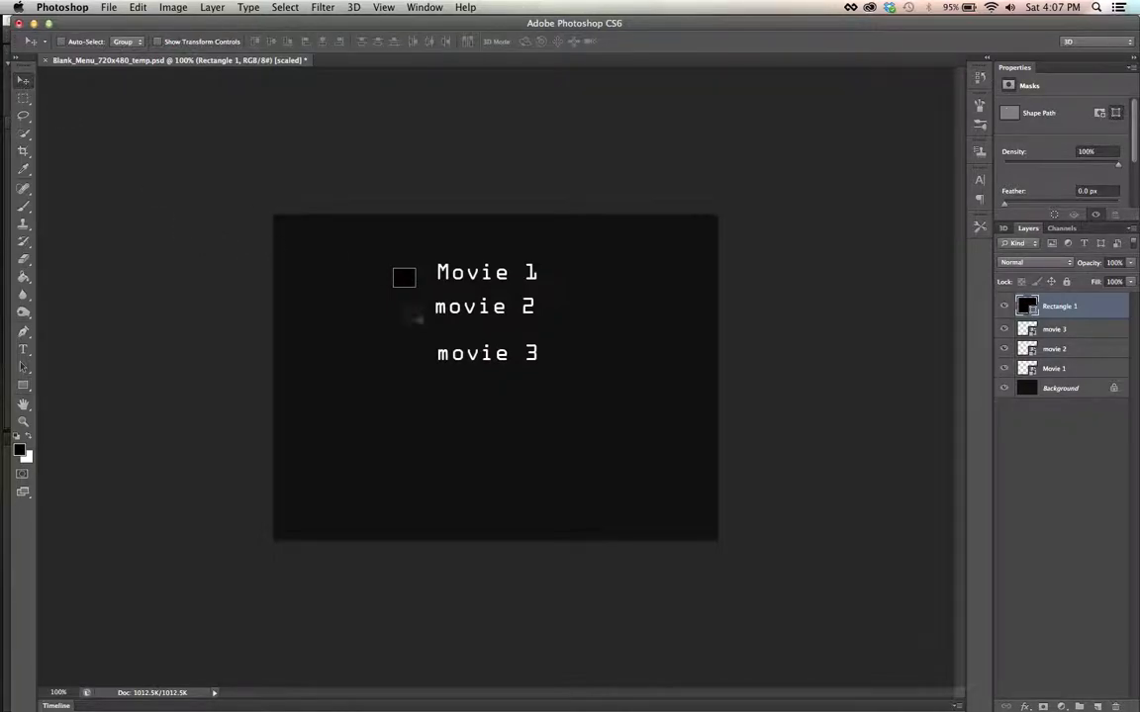
Delete the Rectangle 1 shape layer and leave no layer selected
right_click(1083, 306)
click(939, 293)
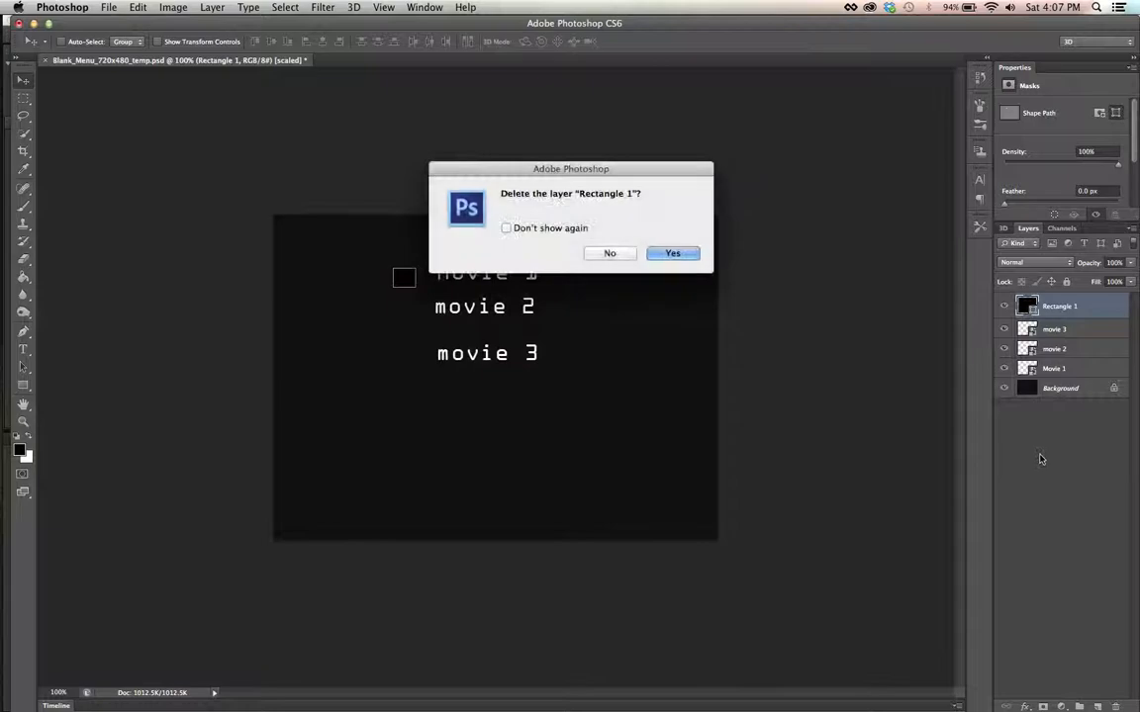
click(673, 253)
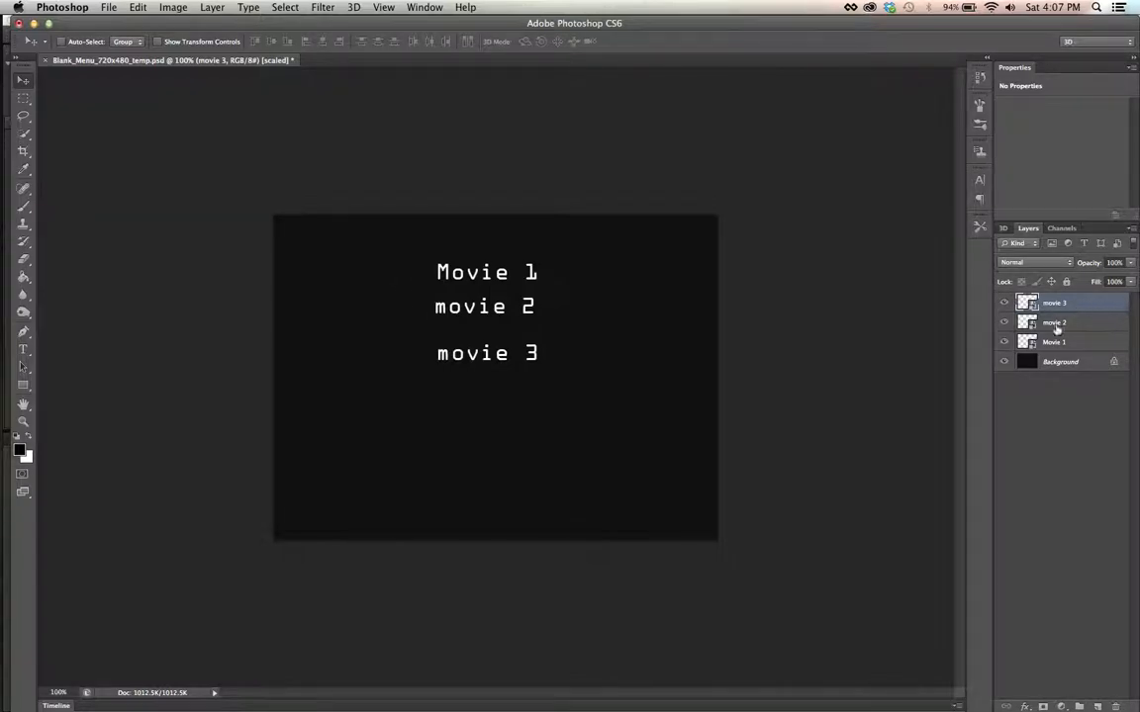
click(1050, 412)
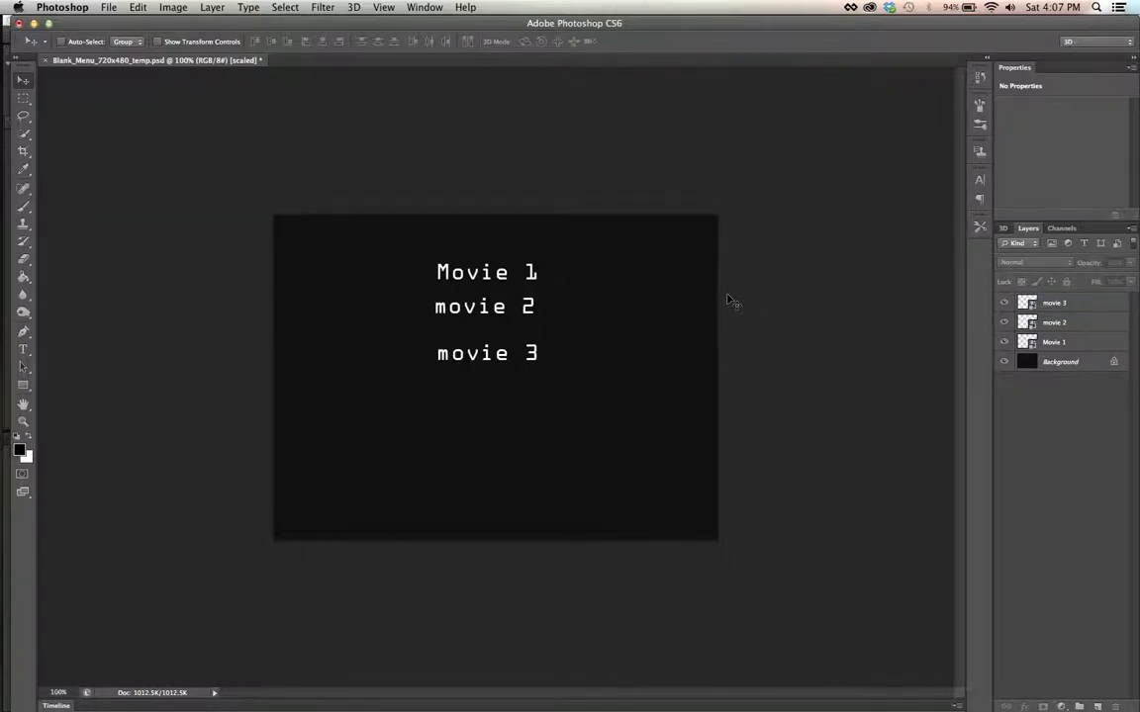
Save the design to the Desktop in Photoshop format as awesome dvd menu.psd with Maximize Compatibility, and switch to Encore
click(109, 7)
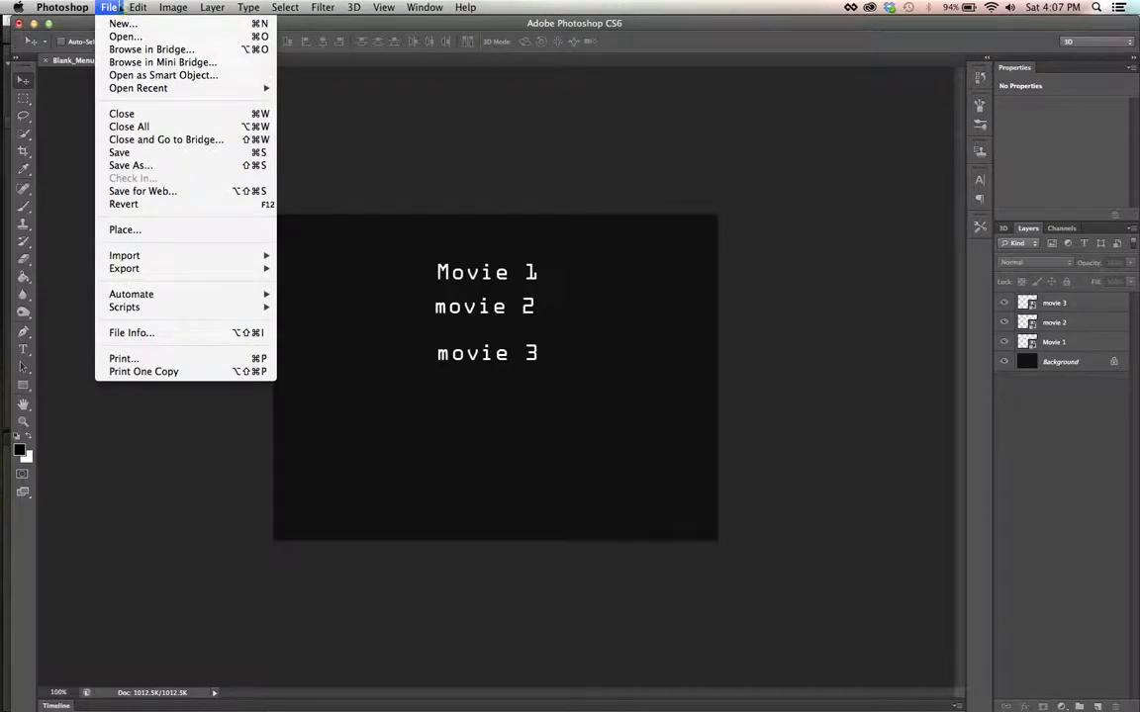
click(149, 171)
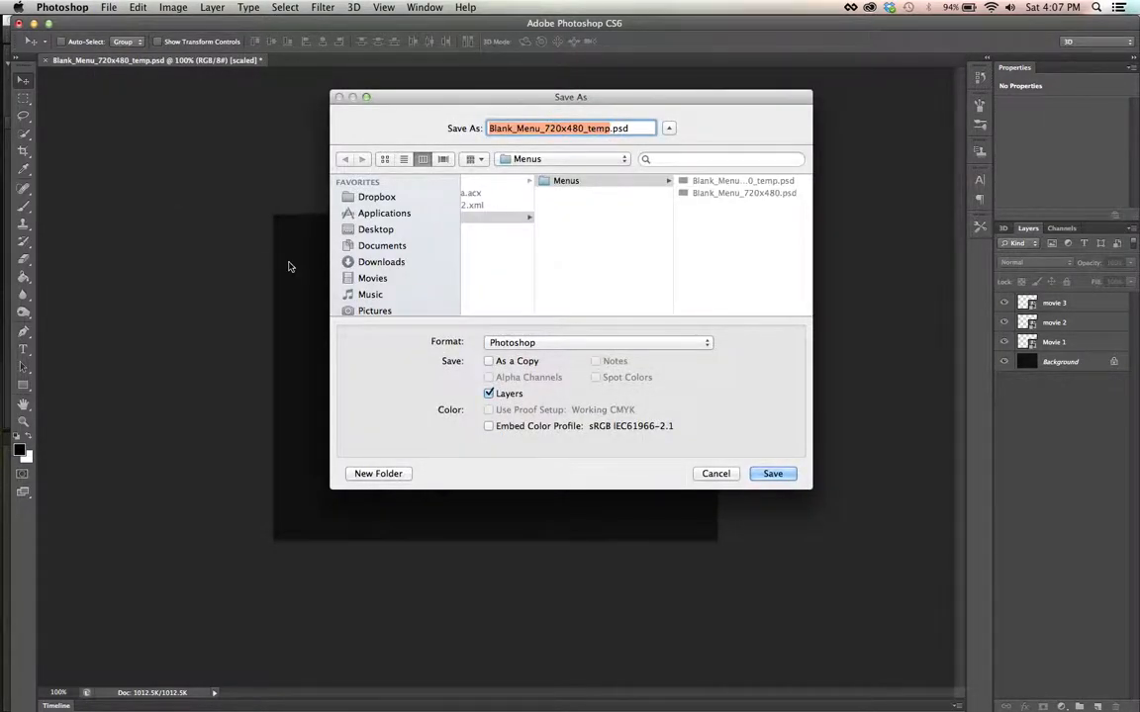
text(awesomed.psd)
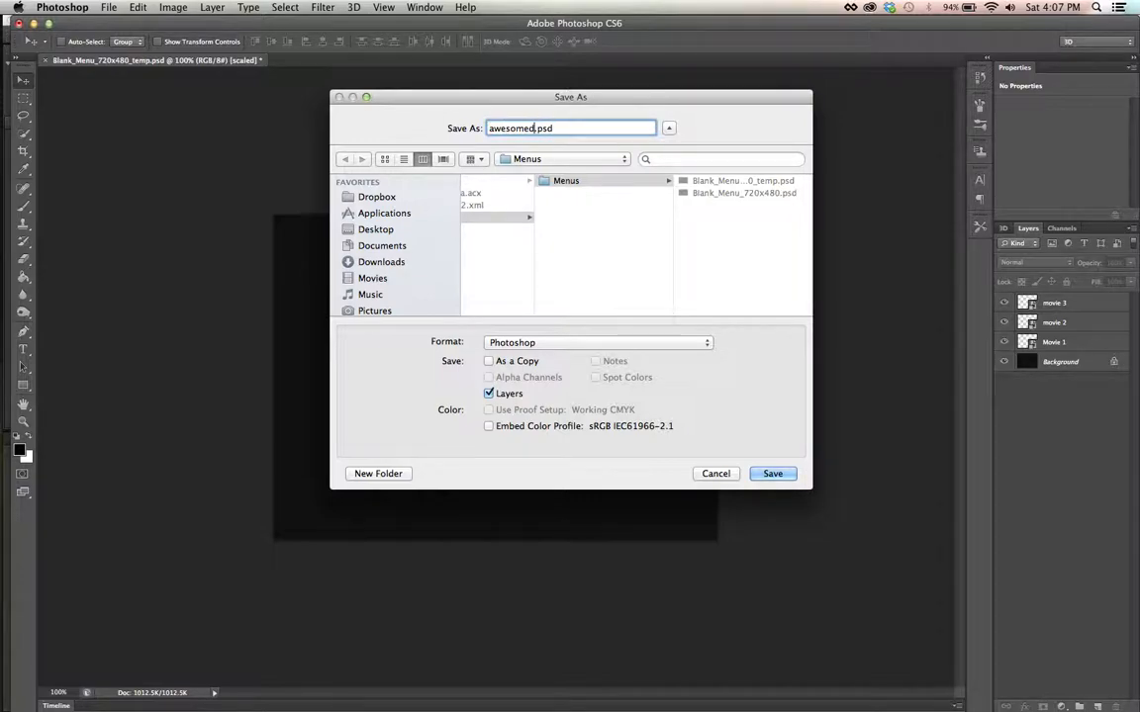
text(menu)
click(578, 344)
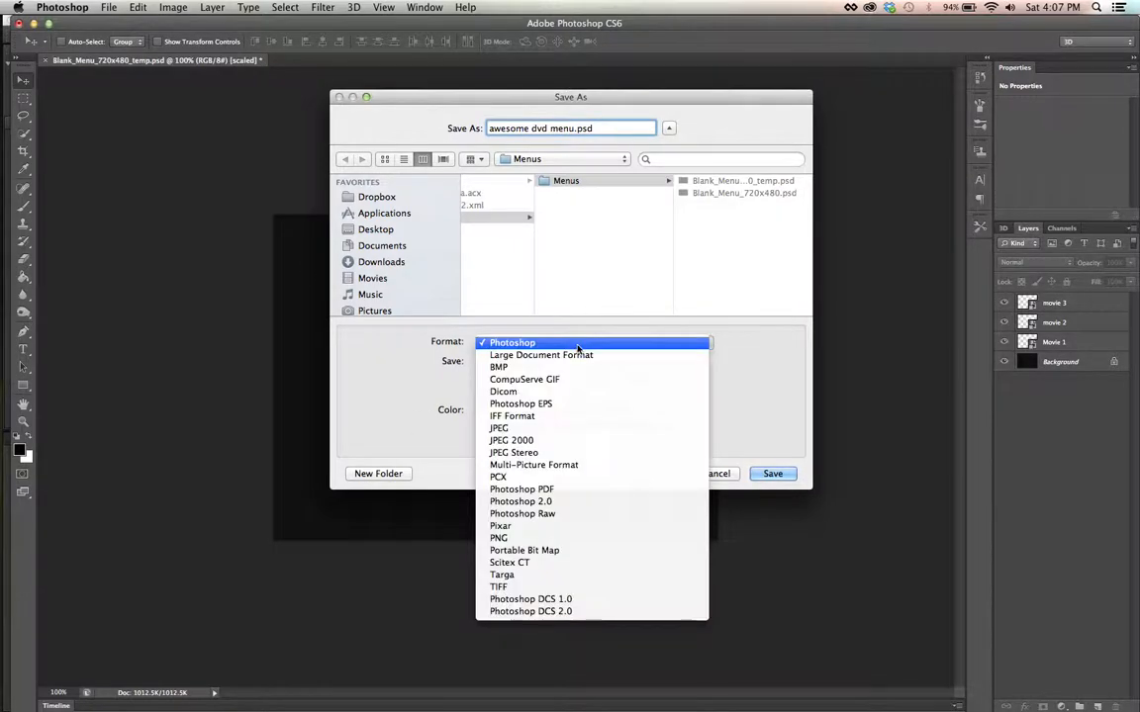
click(519, 343)
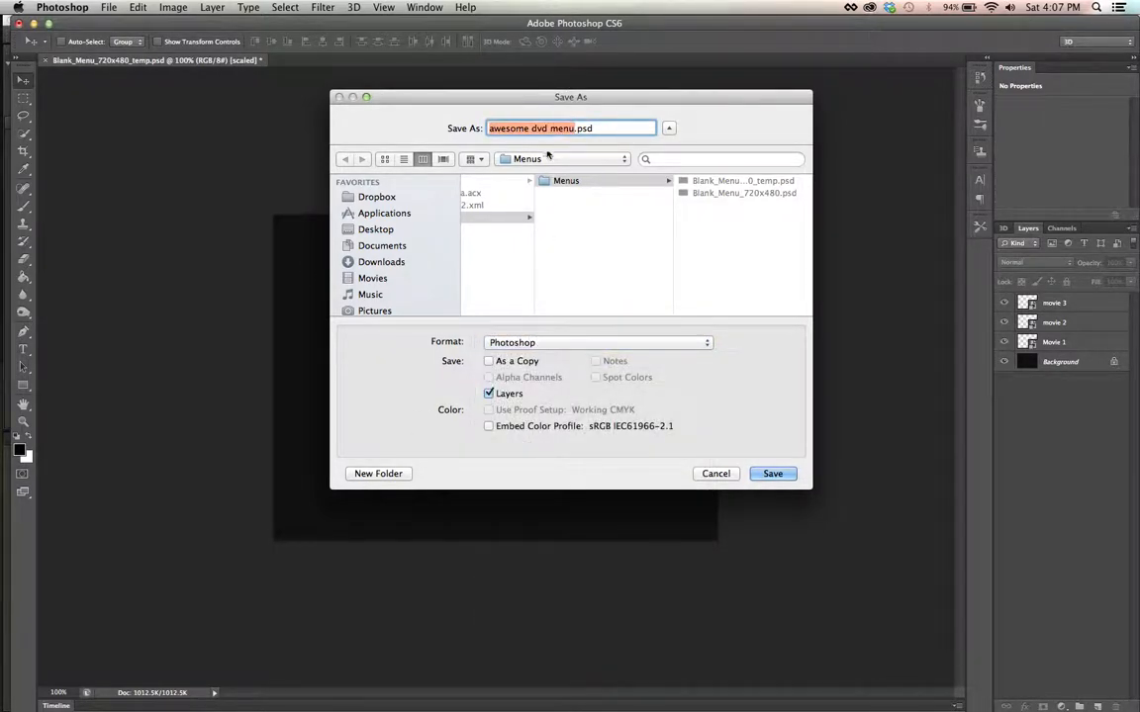
click(380, 231)
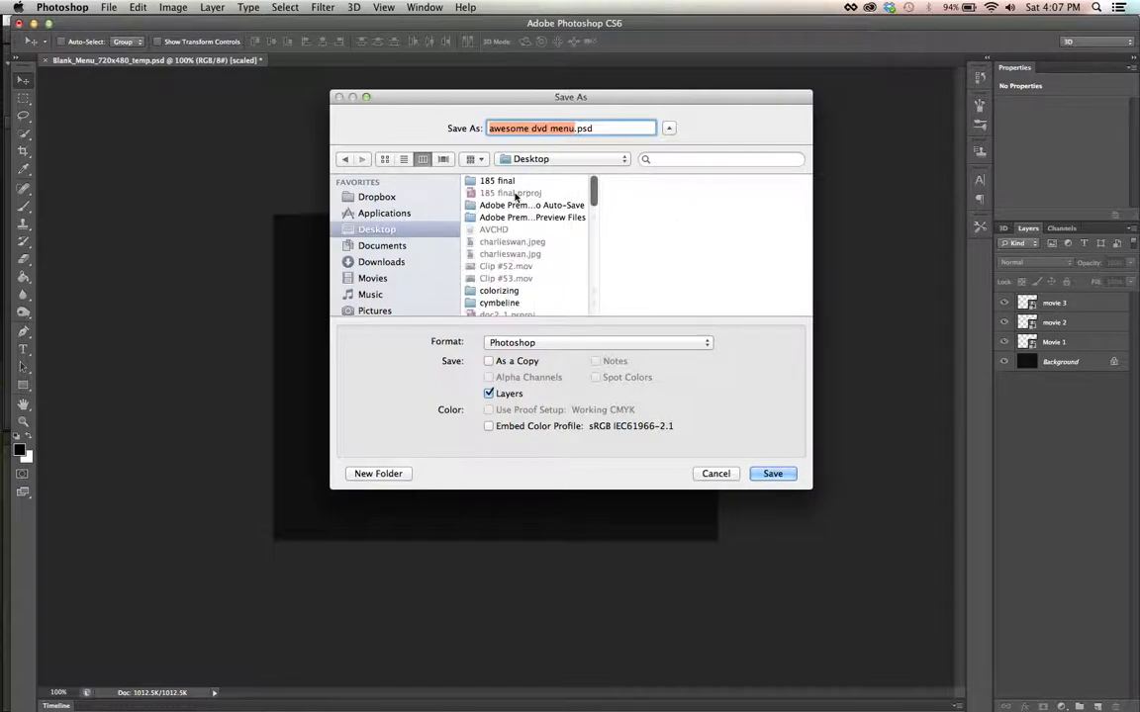
click(764, 476)
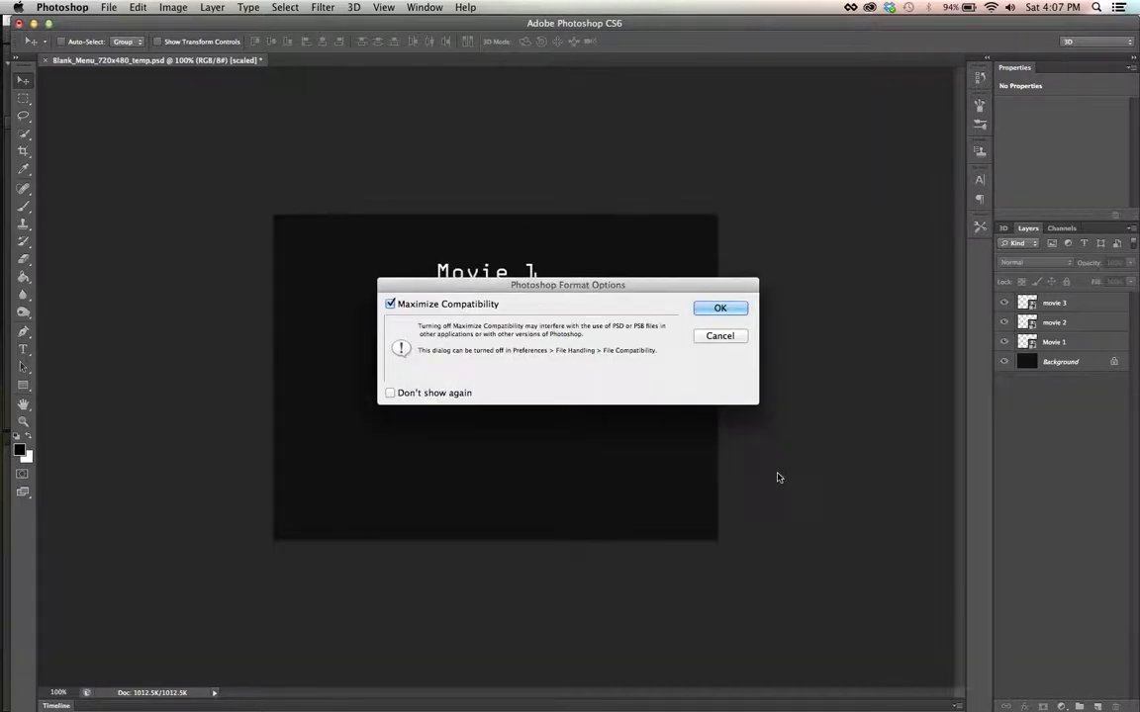
click(717, 311)
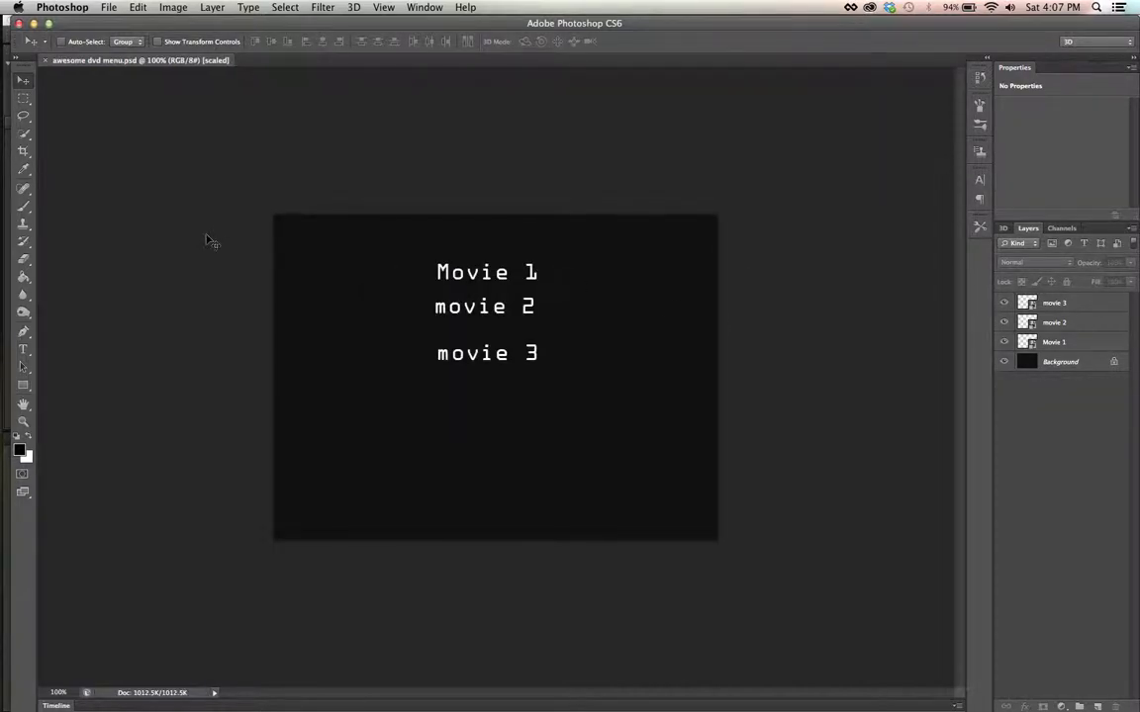
click(34, 23)
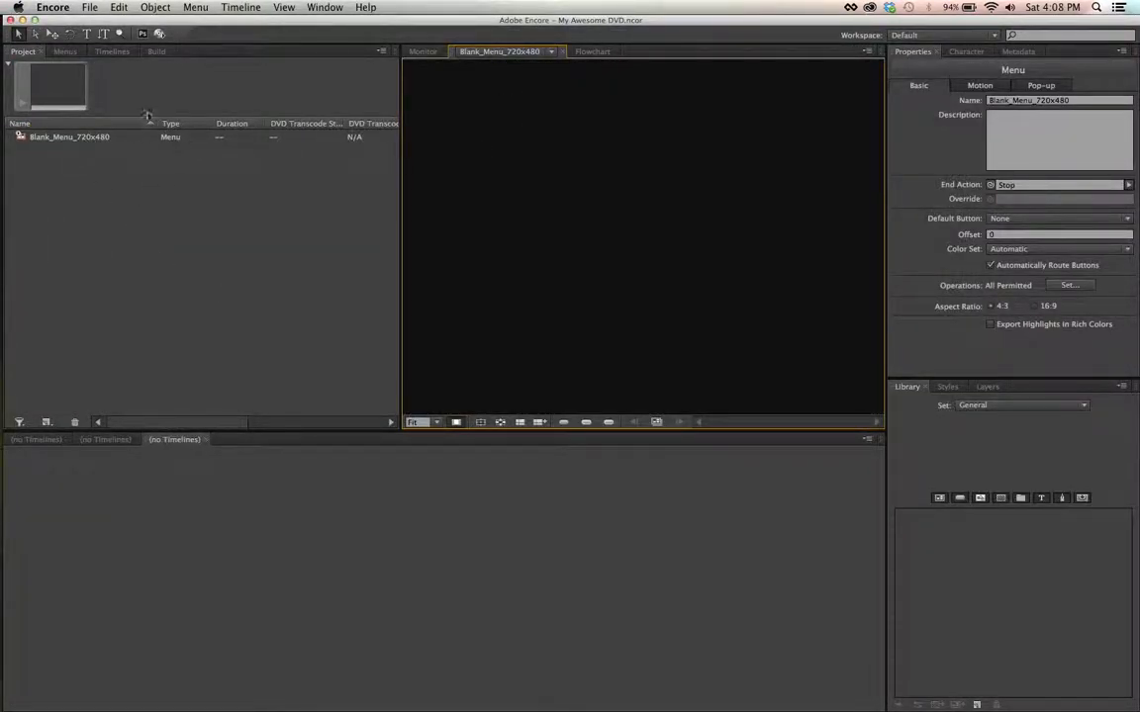
click(91, 7)
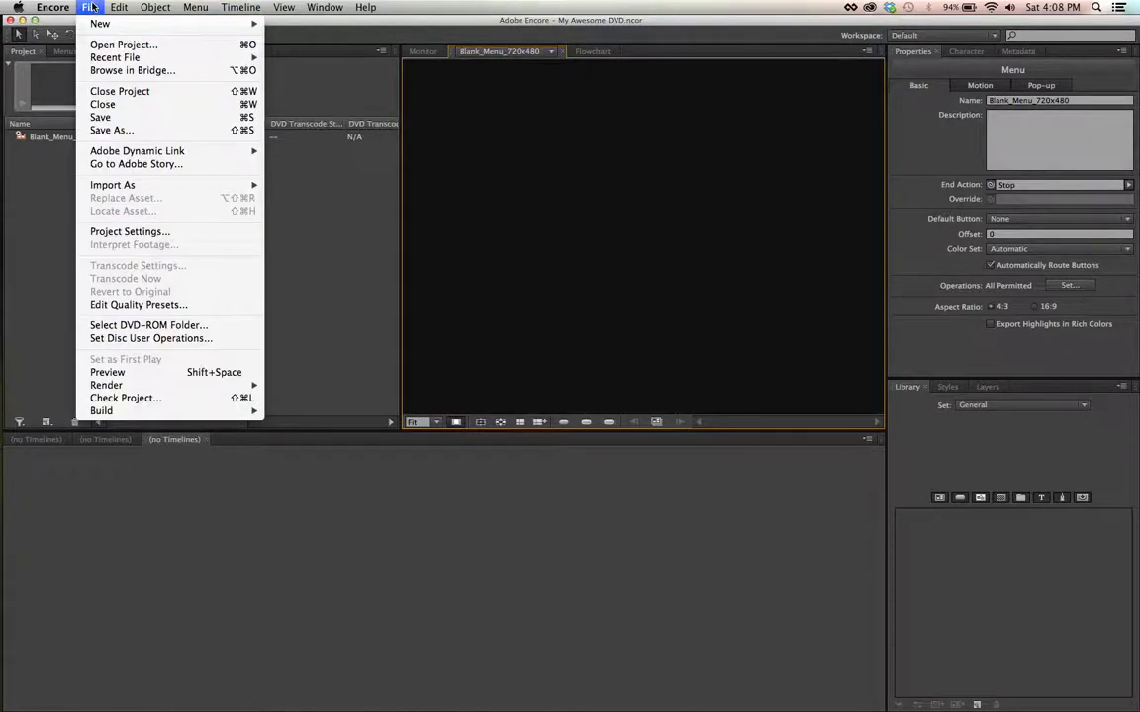
click(50, 229)
click(65, 244)
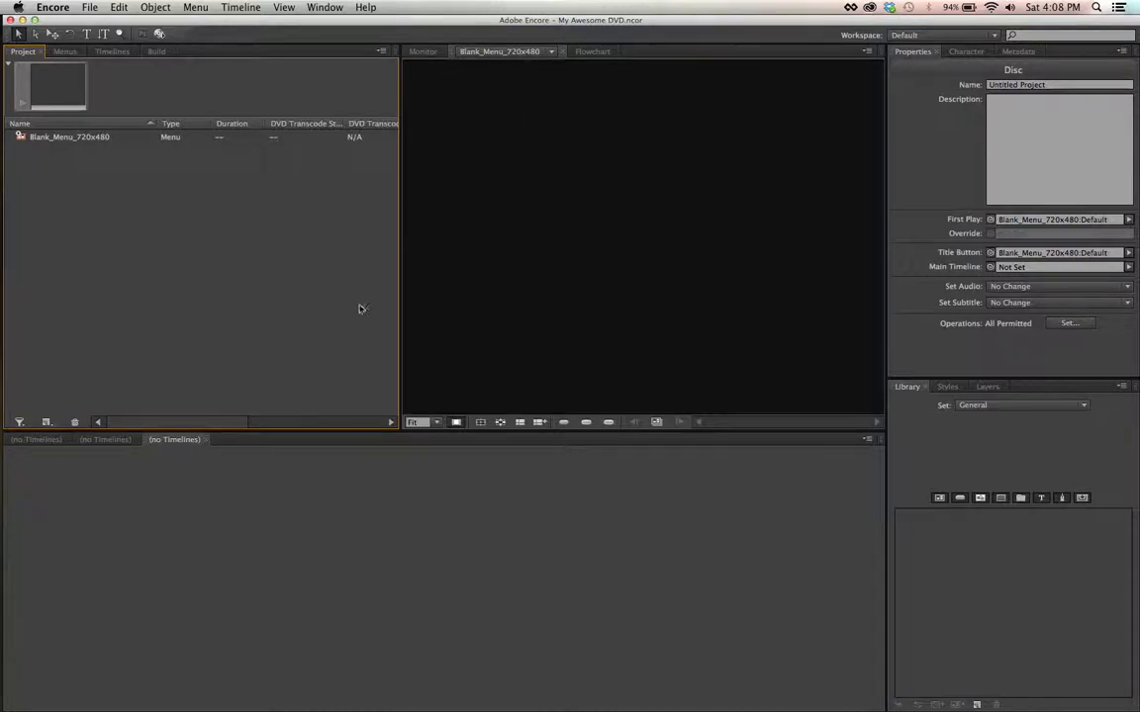
right_click(143, 231)
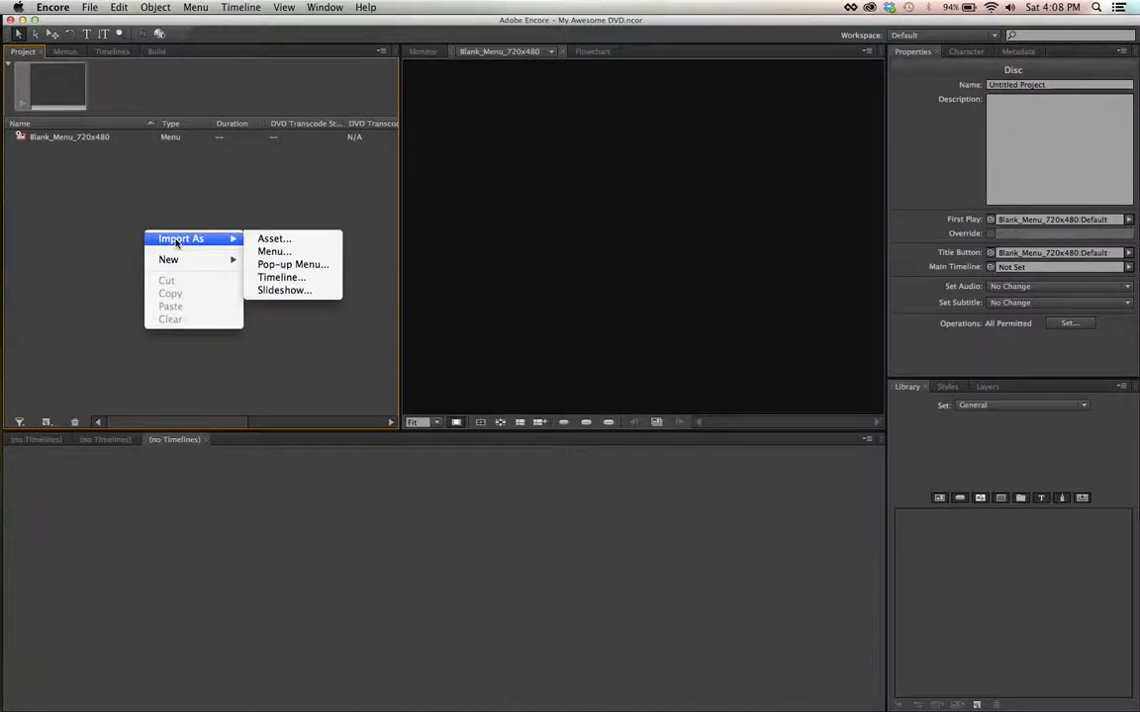
click(125, 204)
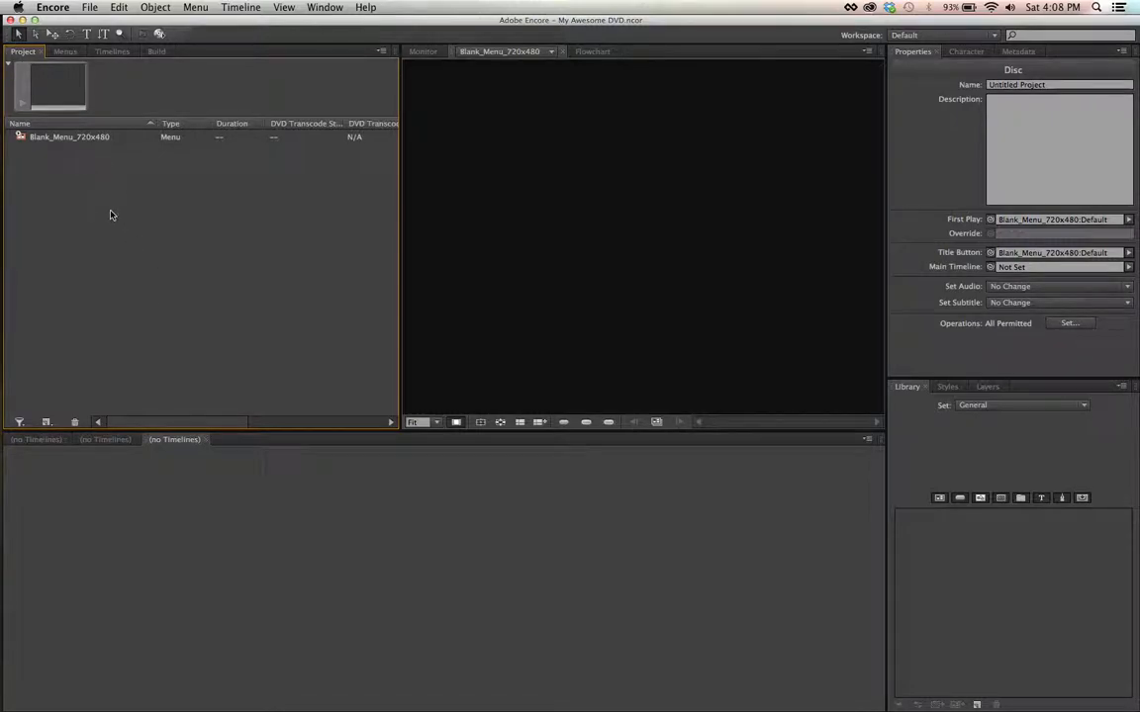
Import awesome dvd menu.psd from the Desktop into the project as a menu
right_click(111, 215)
mouse_move(163, 224)
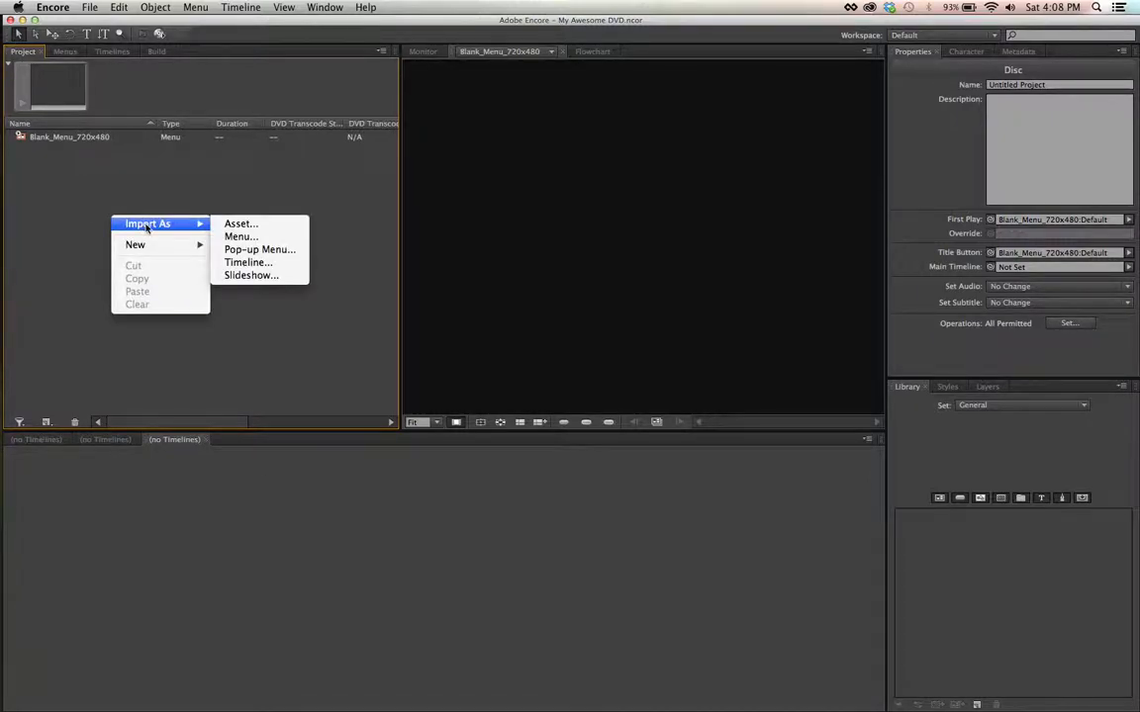
click(254, 237)
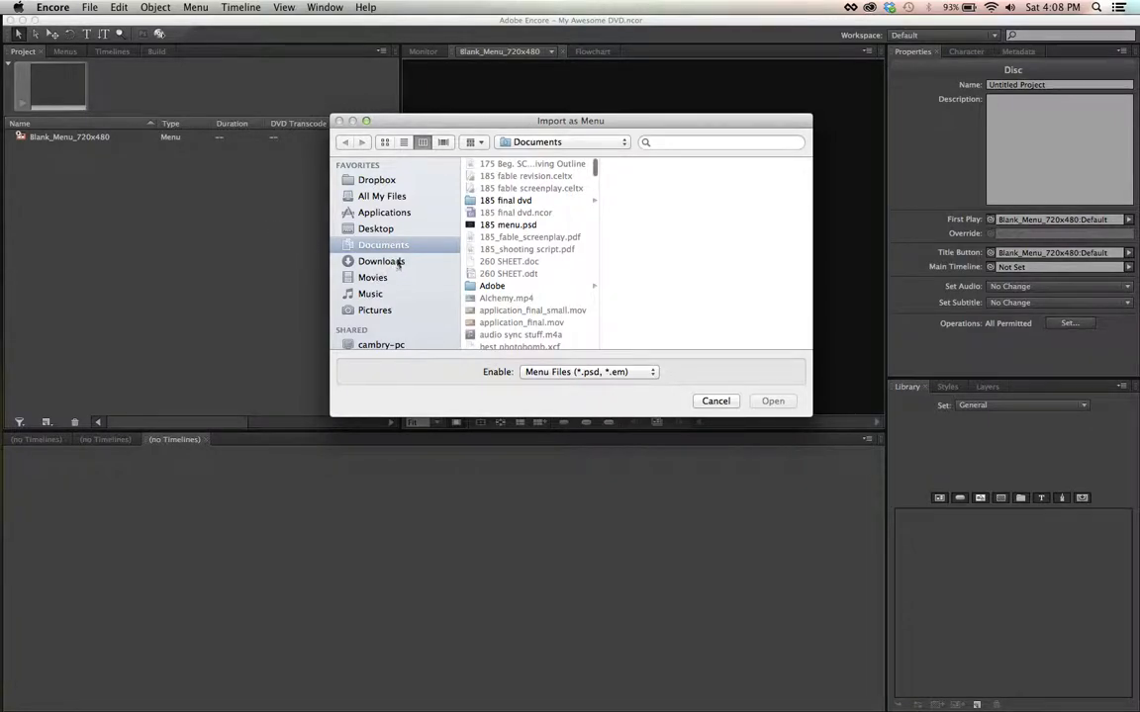
click(392, 230)
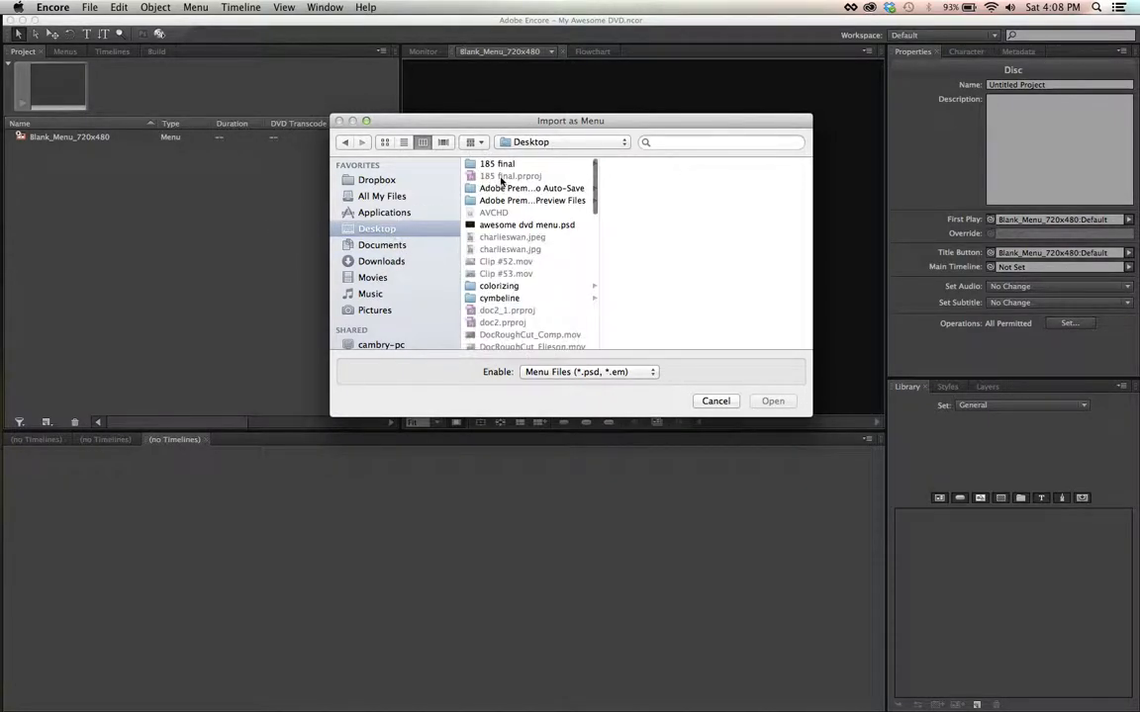
click(544, 225)
click(770, 400)
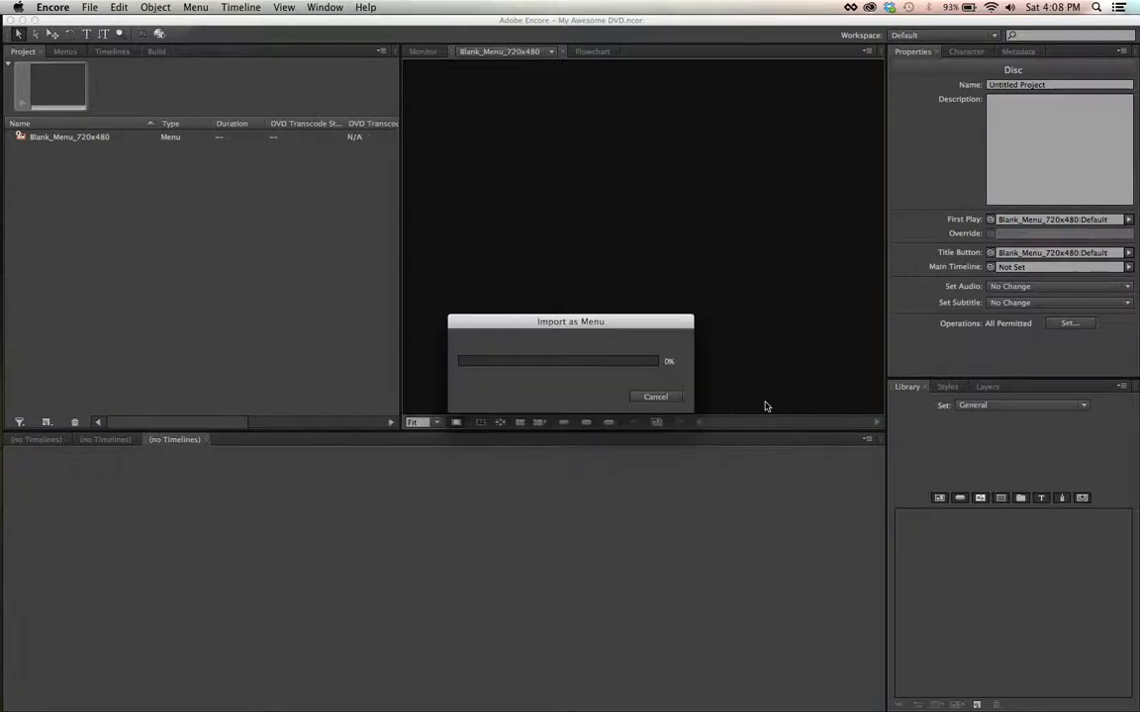
Delete the Blank_Menu_720x480 menu from the project
right_click(125, 154)
click(75, 150)
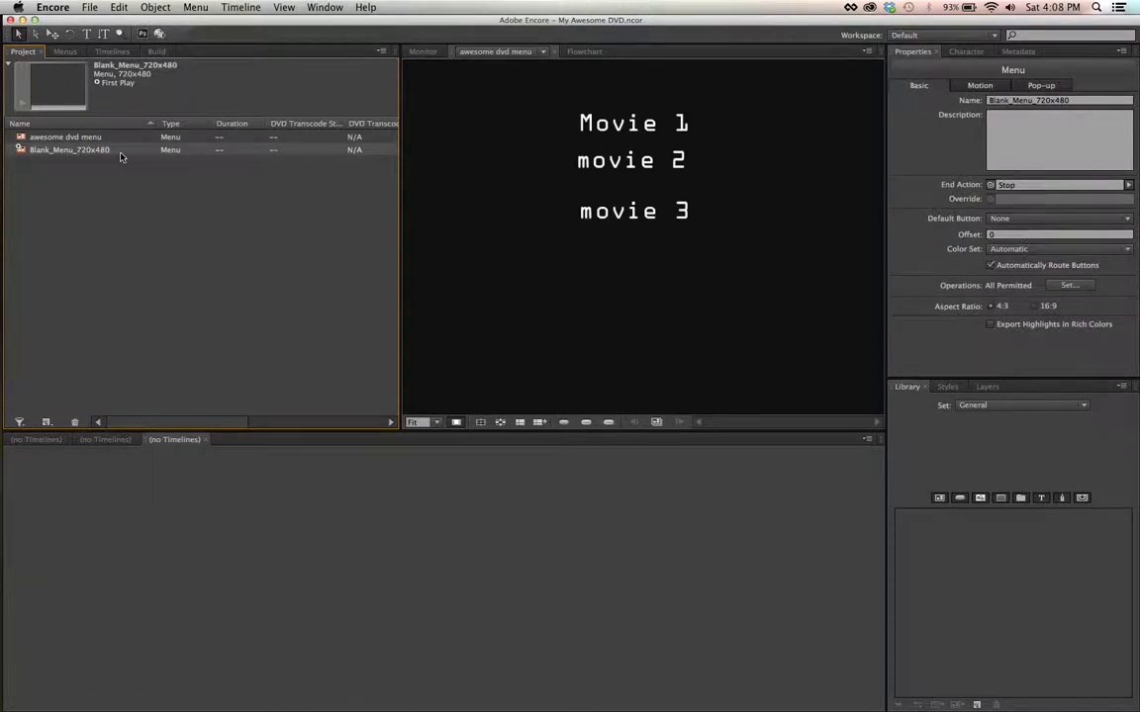
key(Delete)
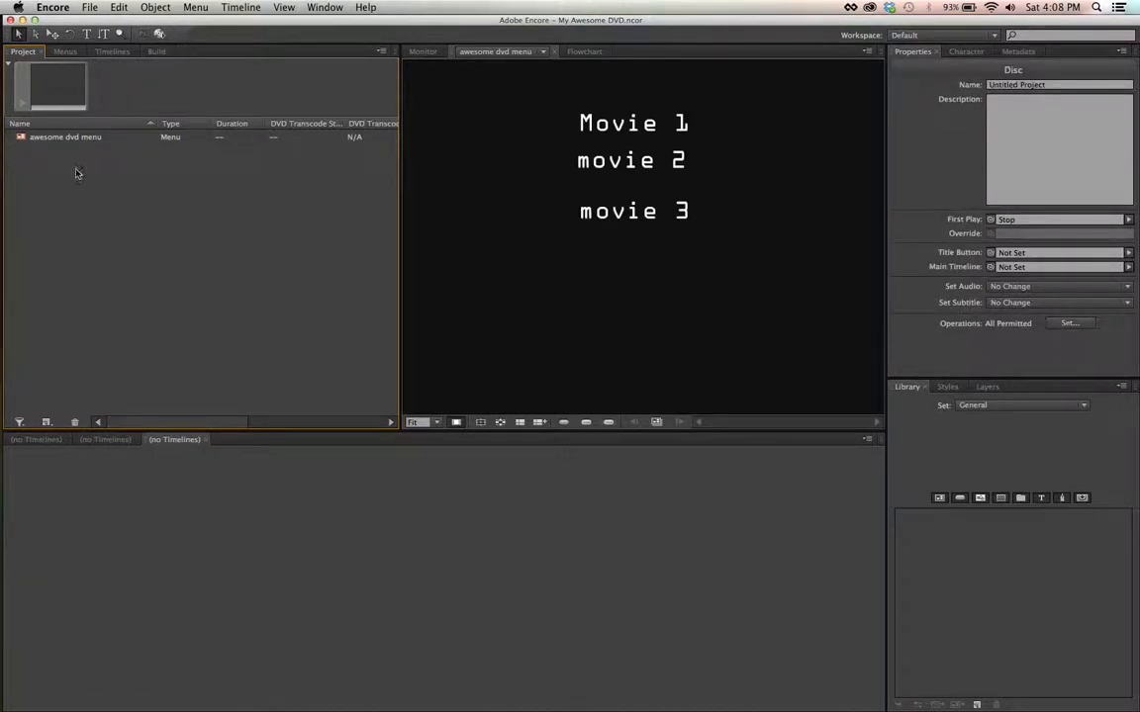
Select the Movie 1 text object in the awesome dvd menu and convert it to a button
click(542, 237)
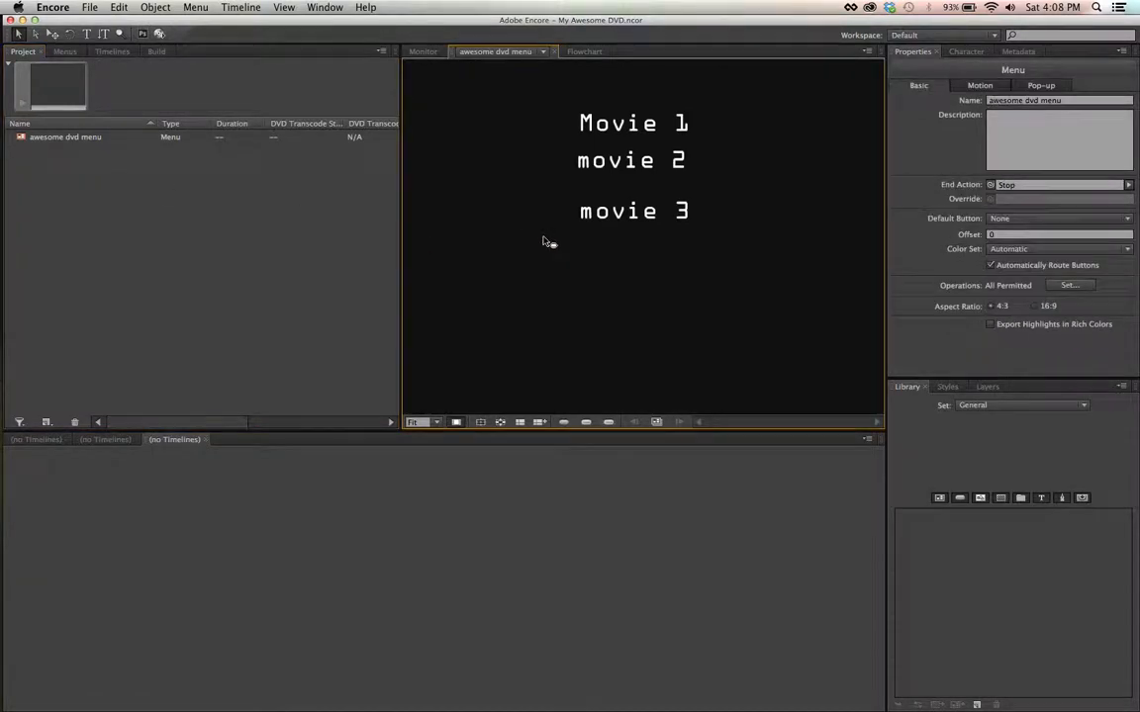
right_click(620, 134)
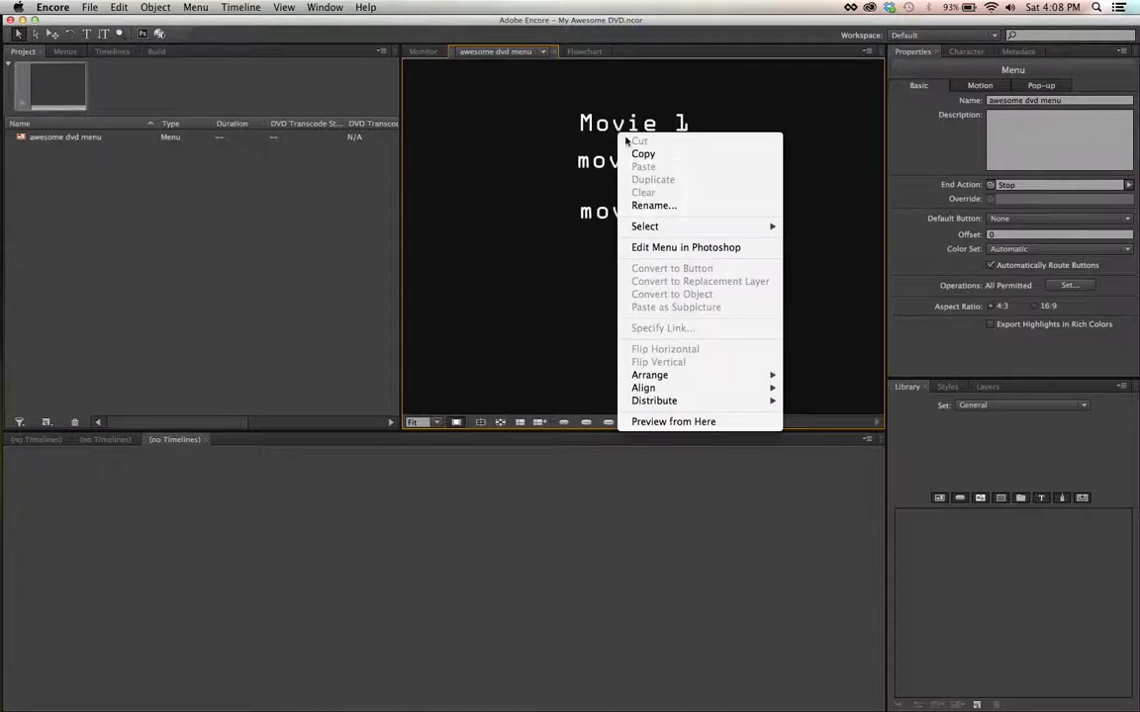
mouse_move(752, 227)
click(812, 227)
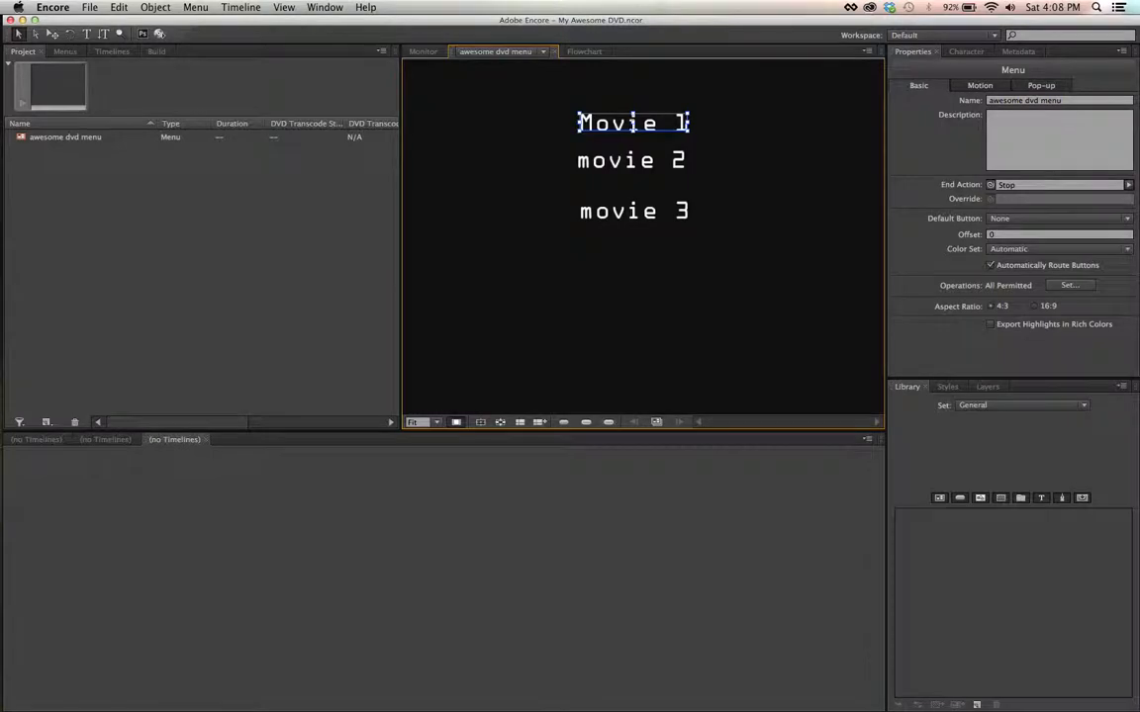
click(156, 6)
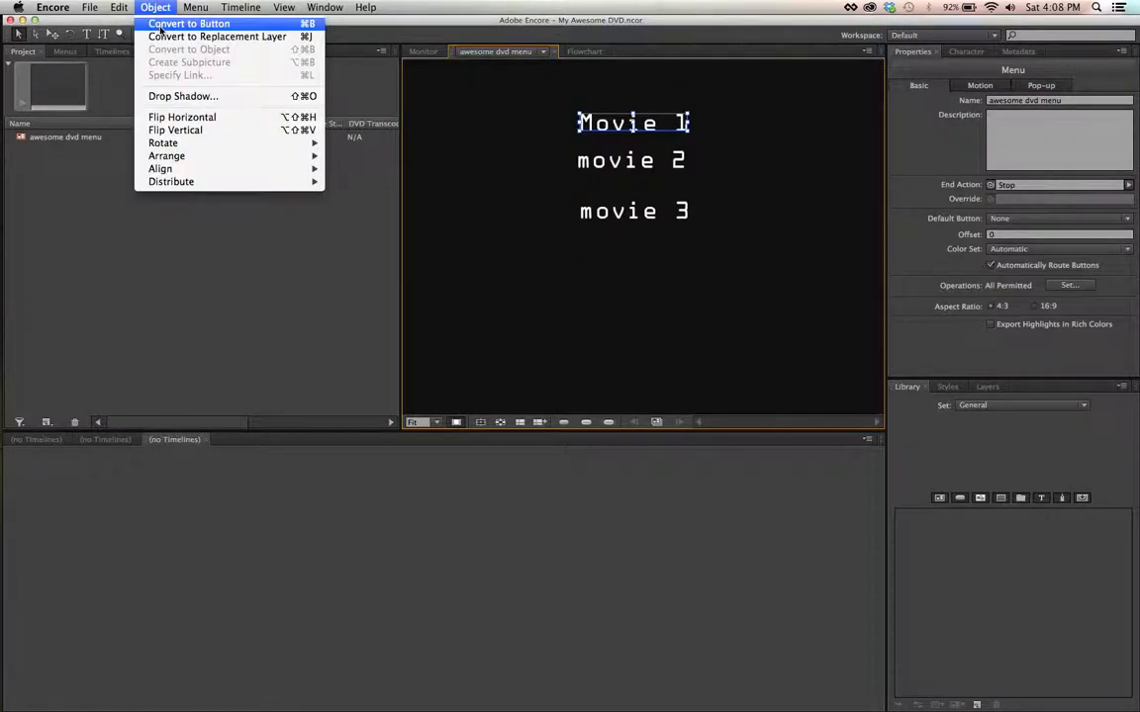
click(160, 24)
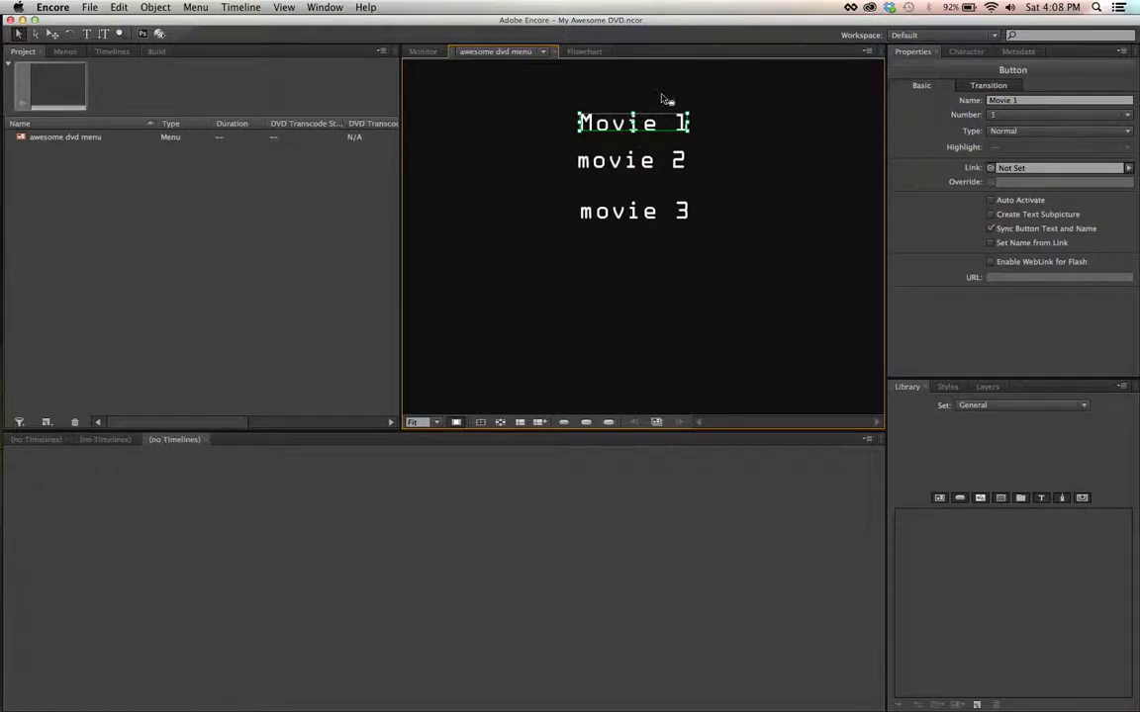
key(ctrl+super+Escape)
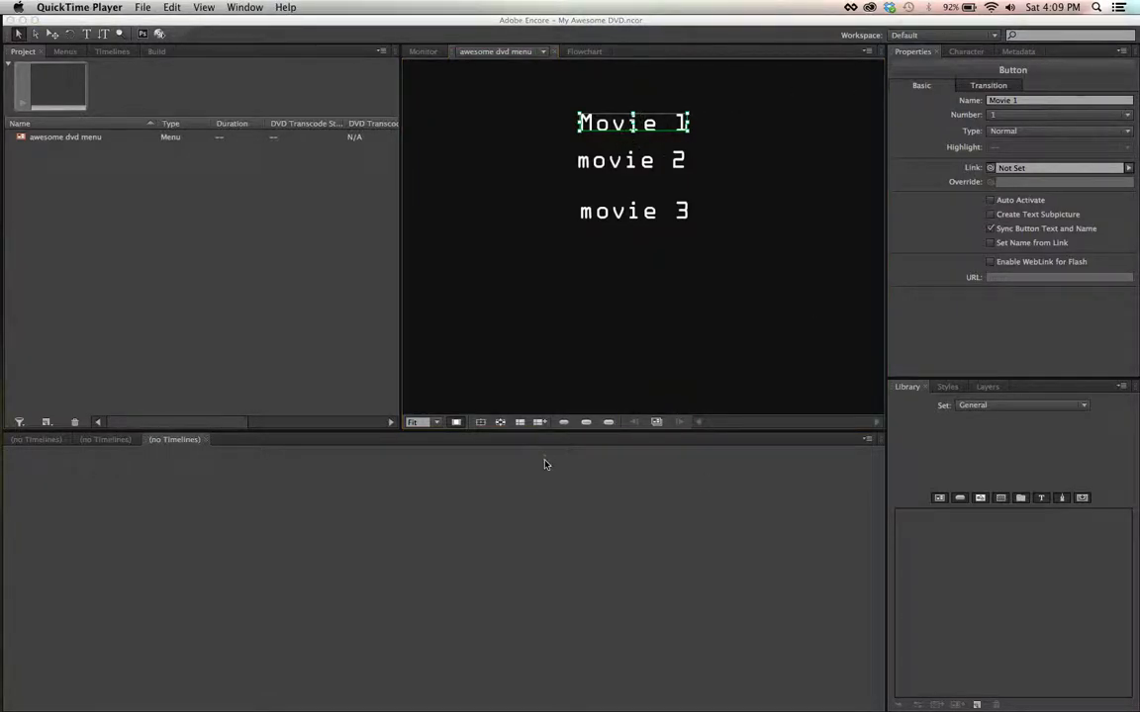
Select the movie 2 text object in the menu and convert it to a button
click(645, 164)
right_click(645, 165)
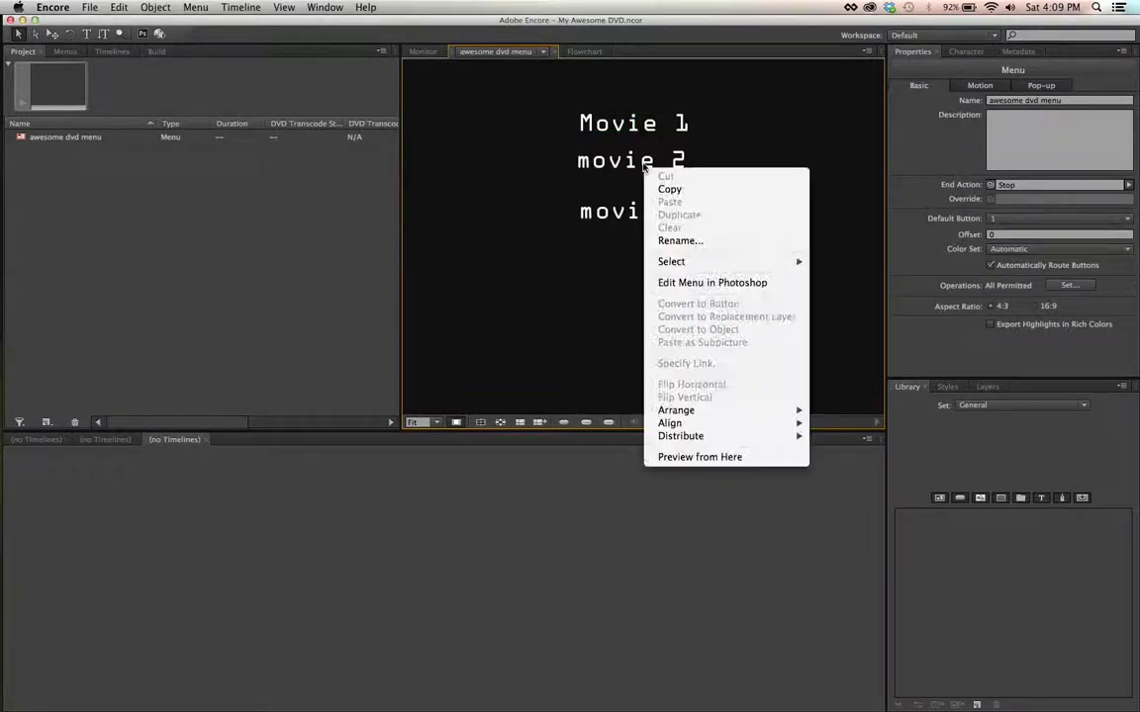
mouse_move(703, 265)
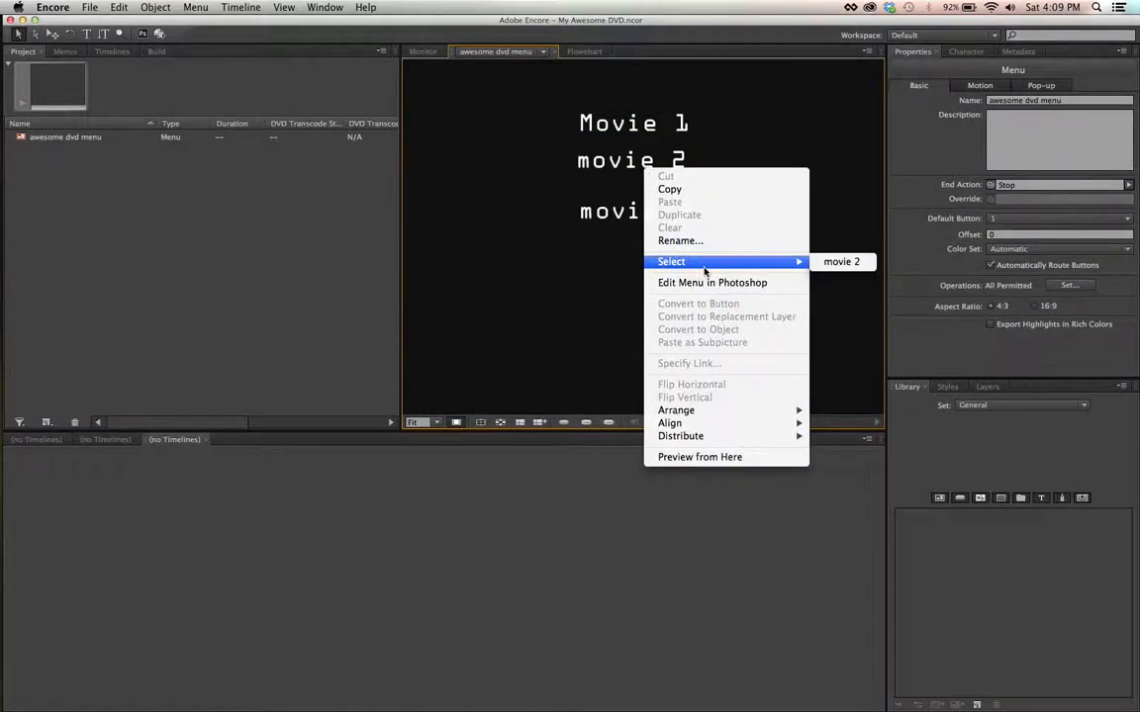
click(836, 261)
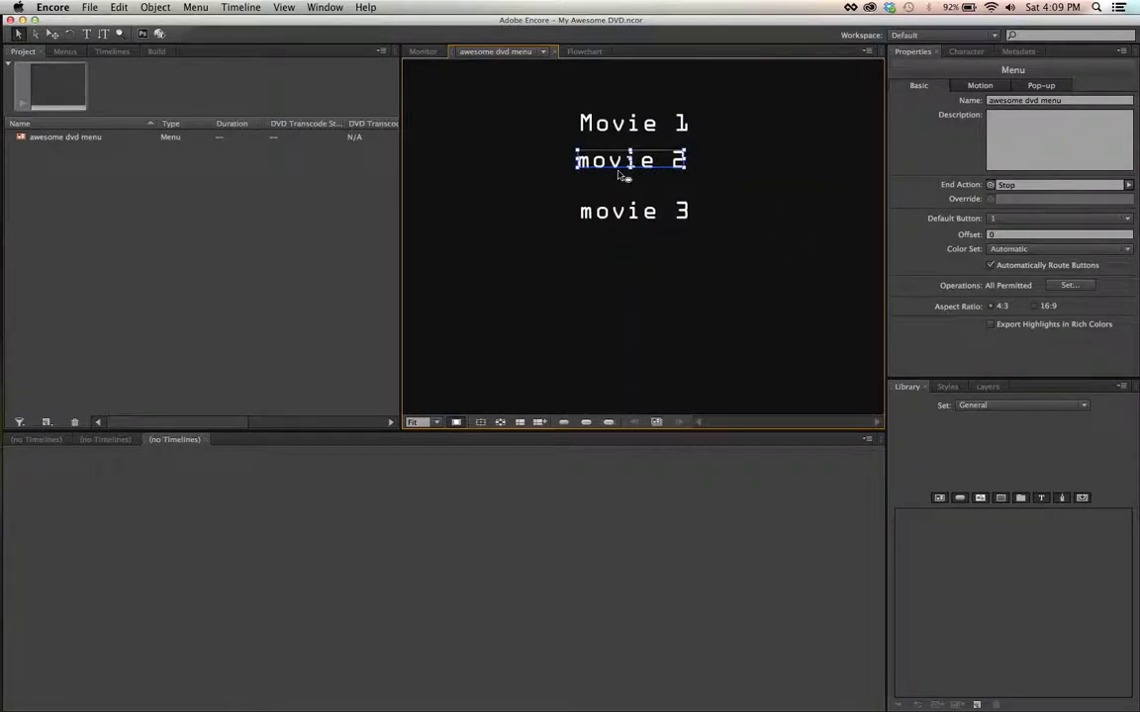
click(622, 176)
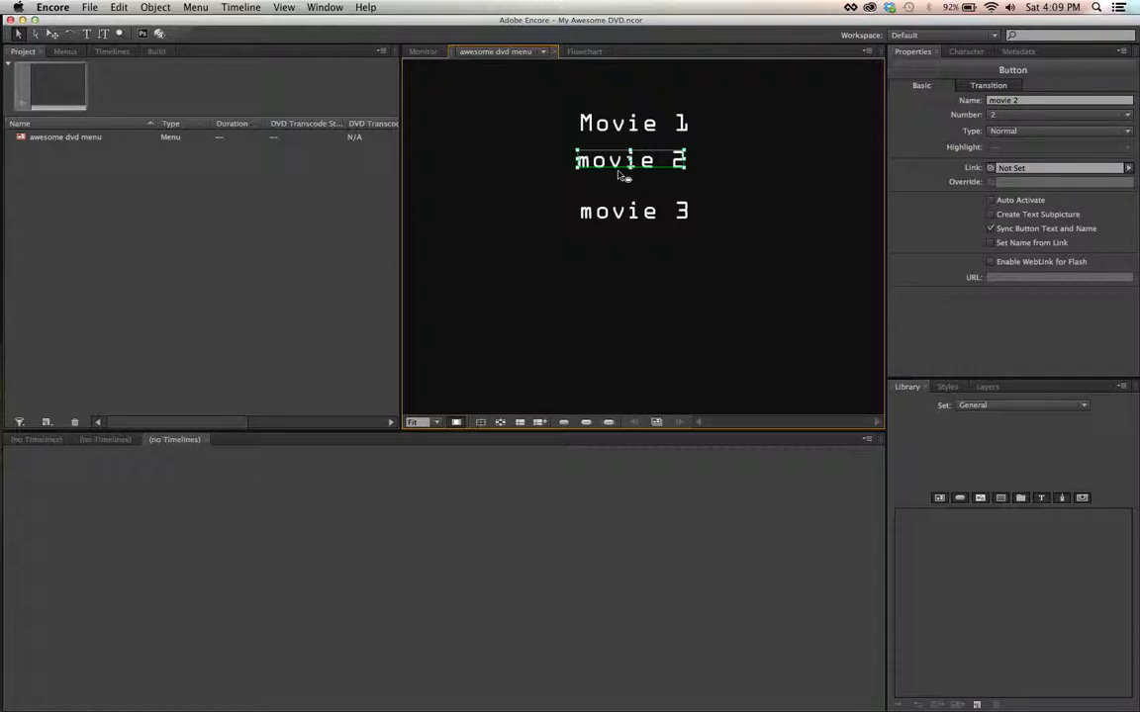
Select the movie 3 text object in the menu and convert it to a button
right_click(636, 214)
mouse_move(661, 309)
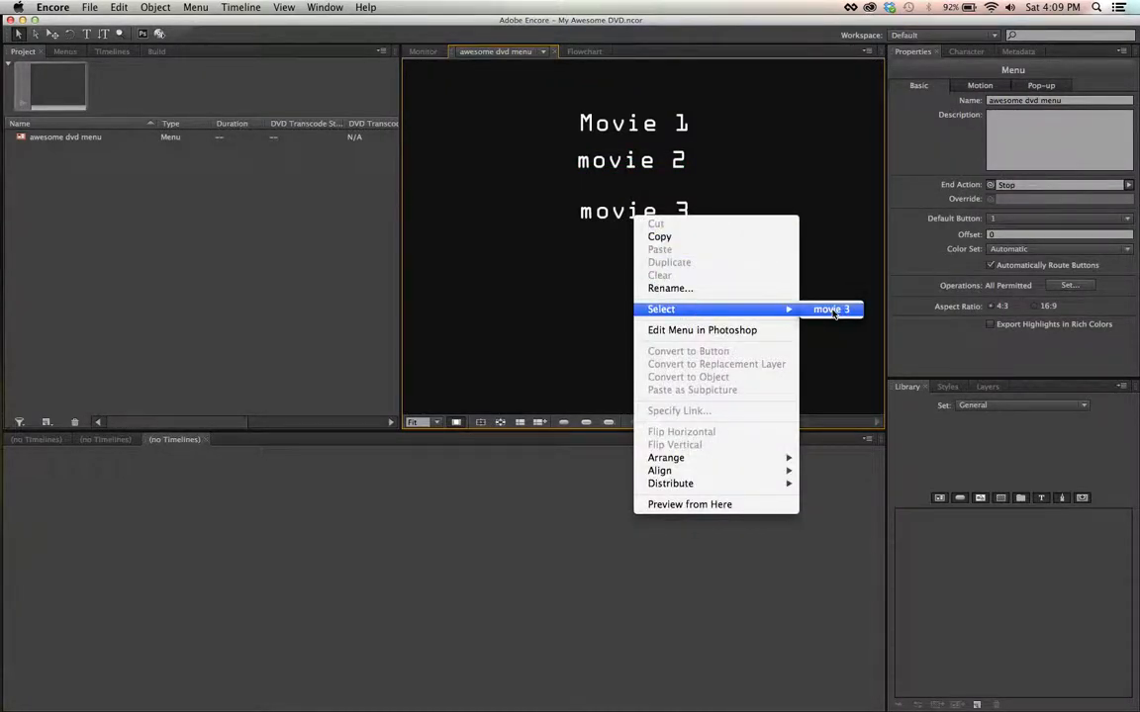
click(821, 311)
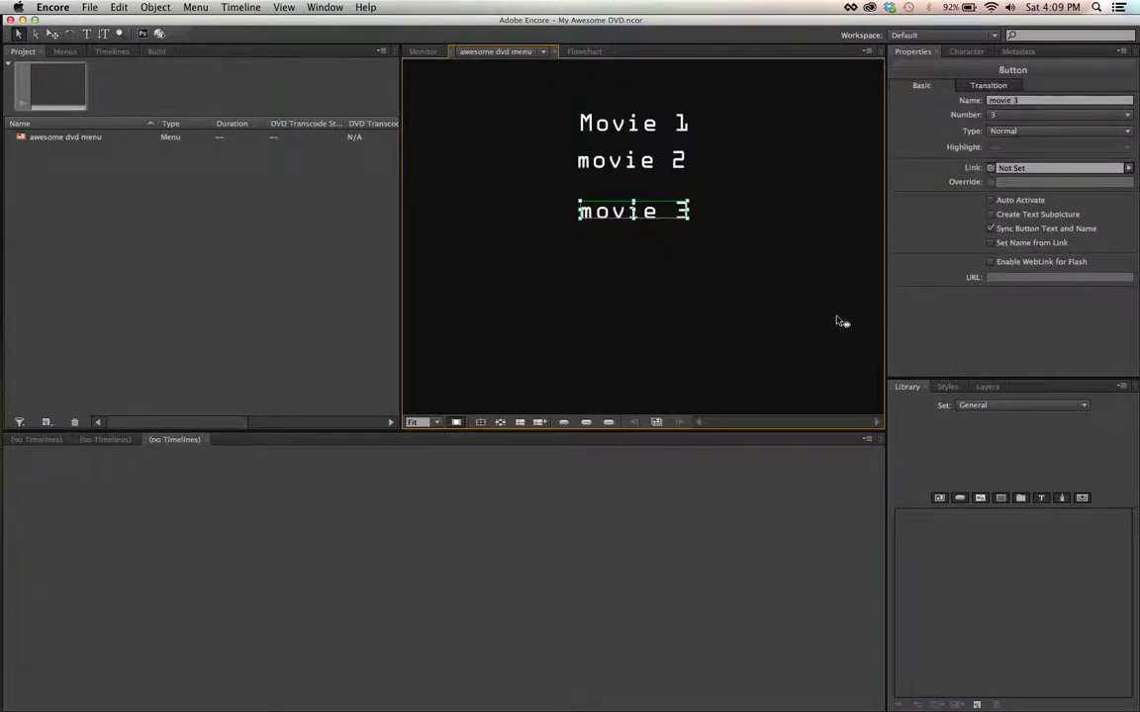
click(240, 221)
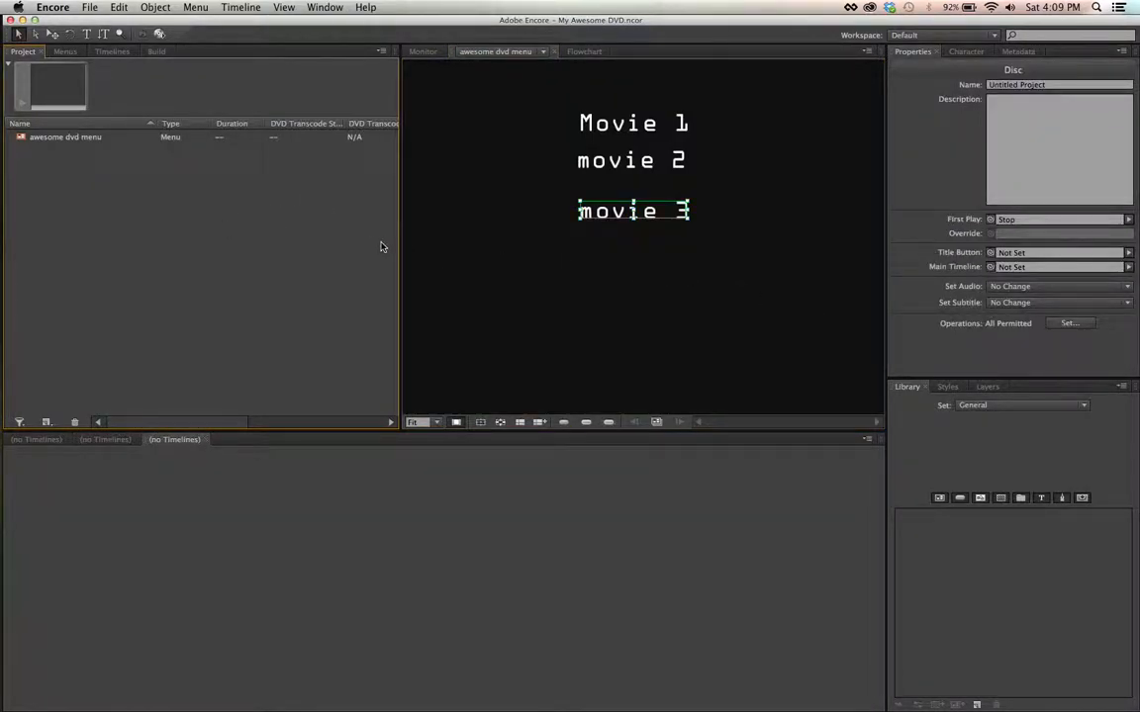
click(617, 162)
right_click(613, 162)
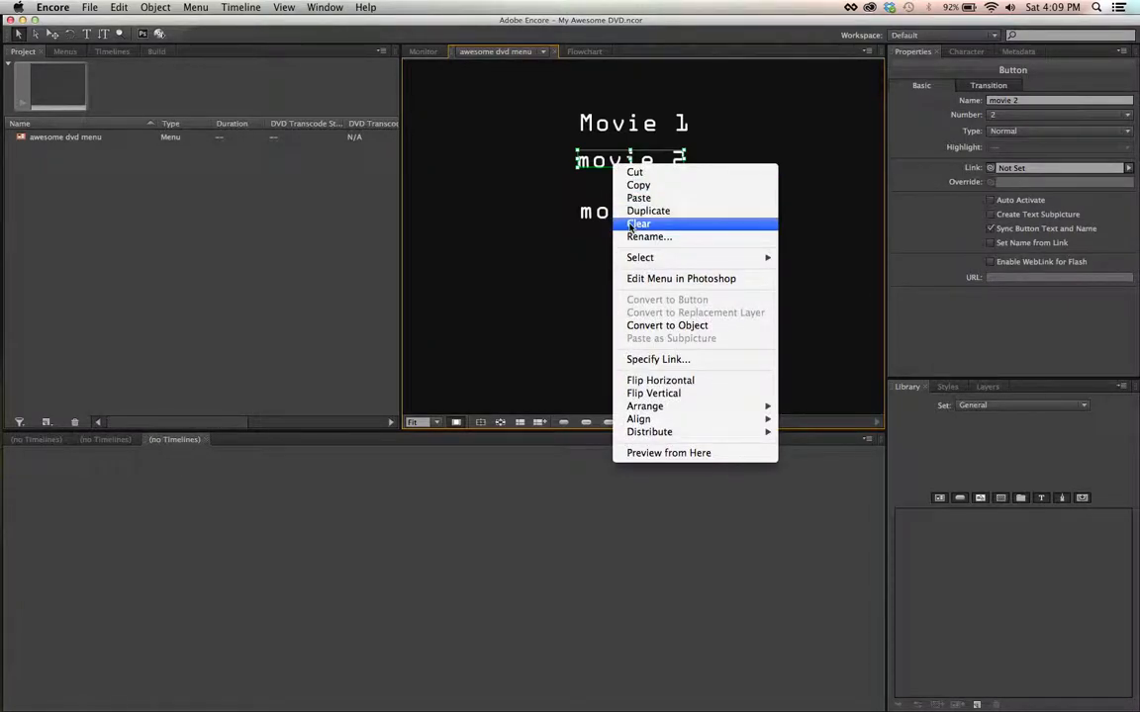
click(499, 203)
click(473, 212)
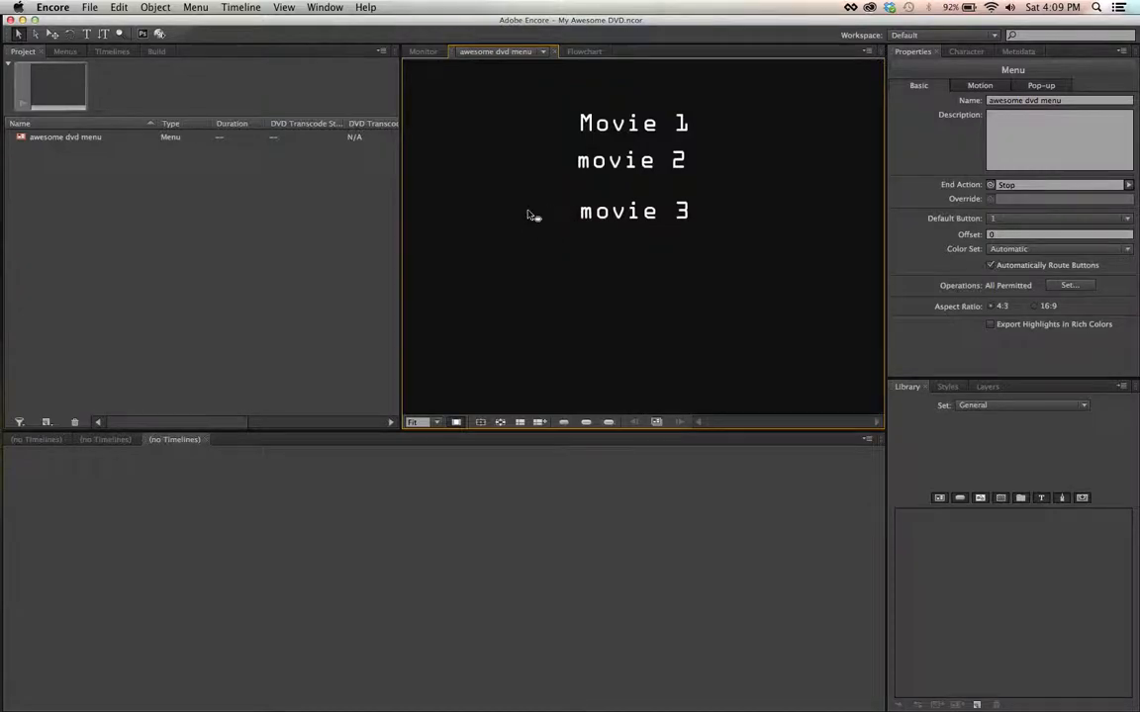
Import FictionFinal_Comp.mov, FinalDoc_comp.mov and silent doc.mov from the 185 final folder as assets
click(172, 217)
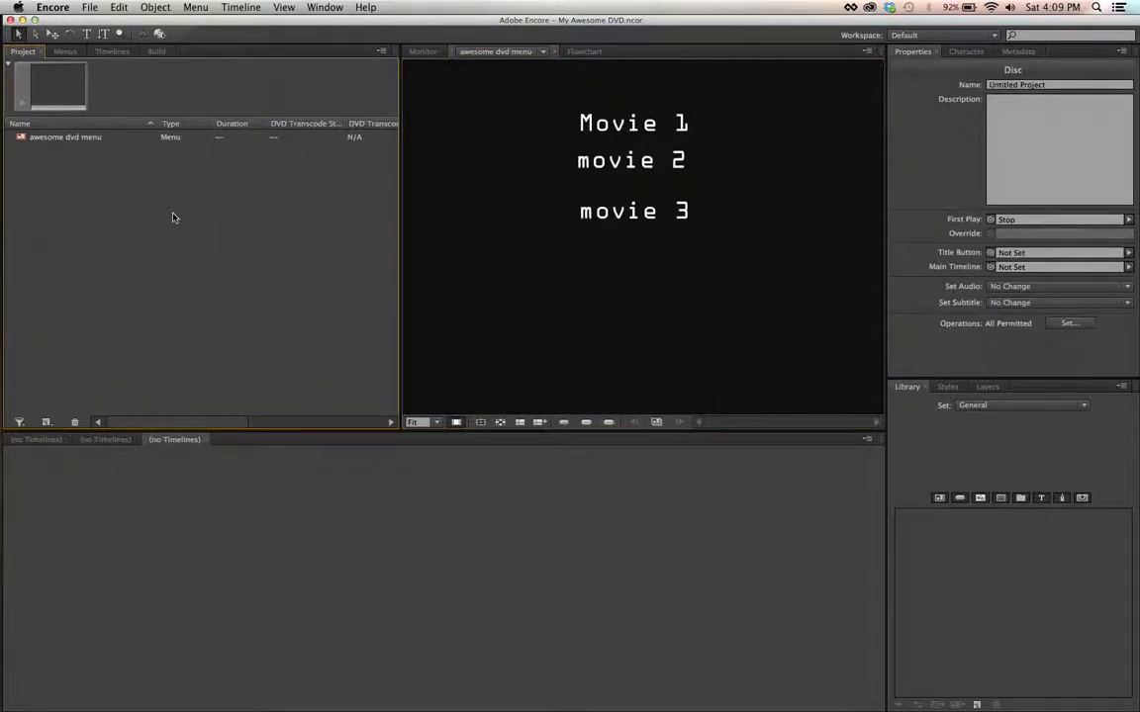
right_click(141, 257)
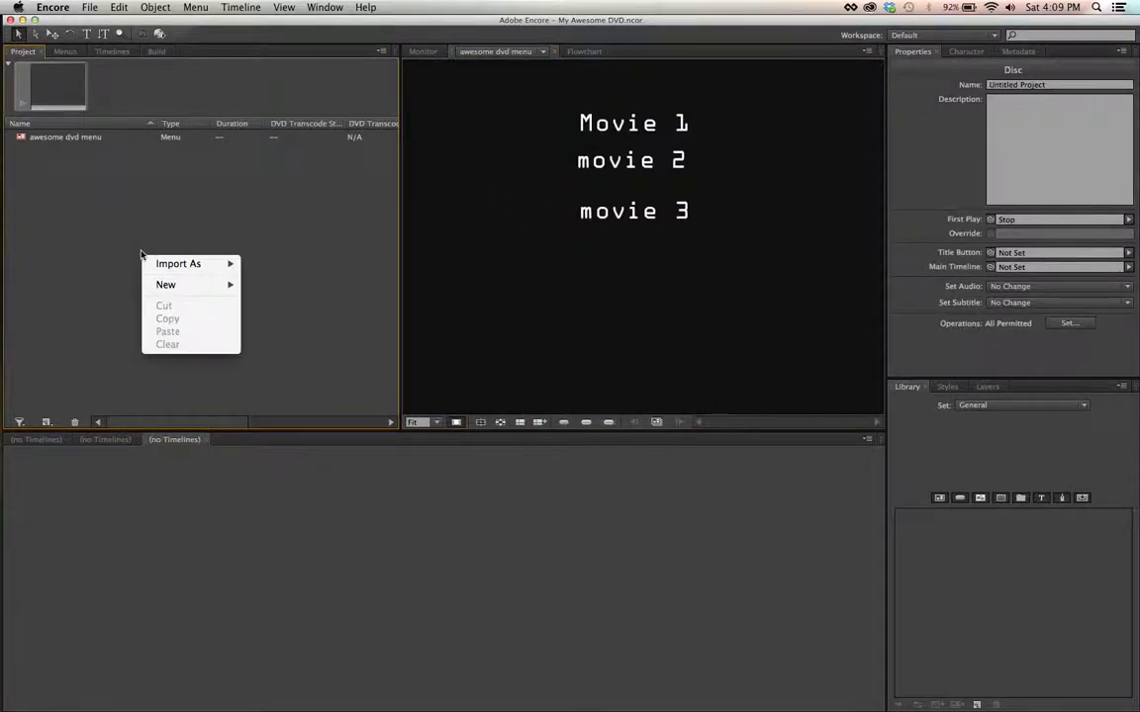
mouse_move(178, 267)
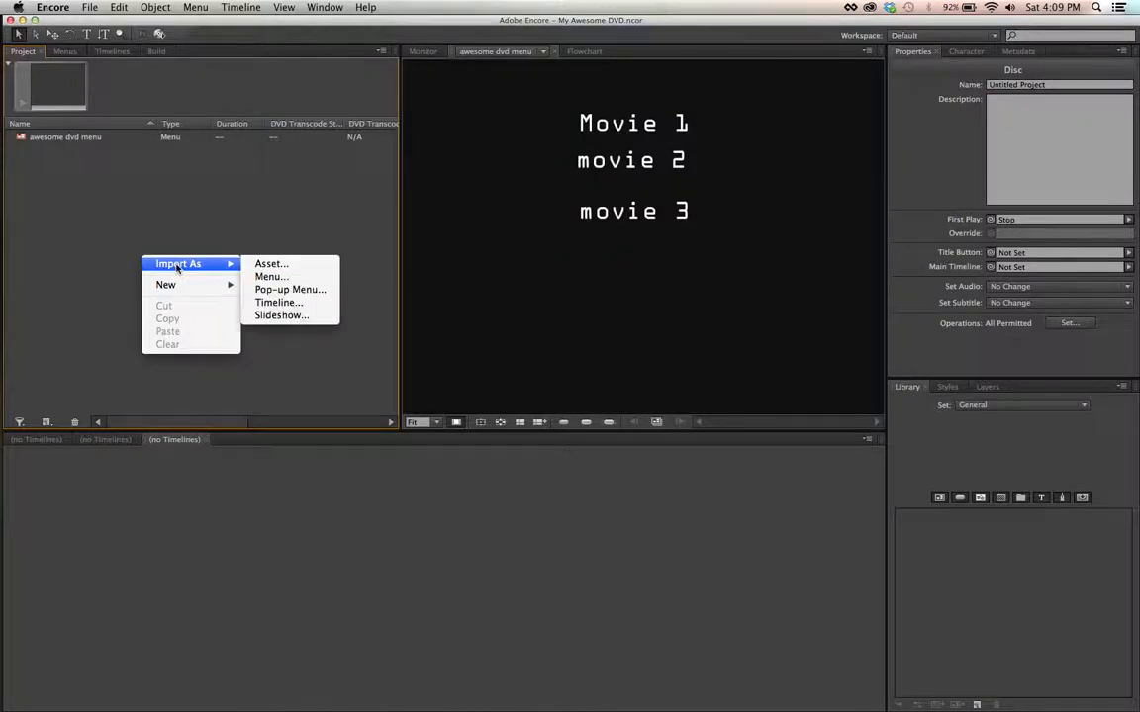
click(257, 265)
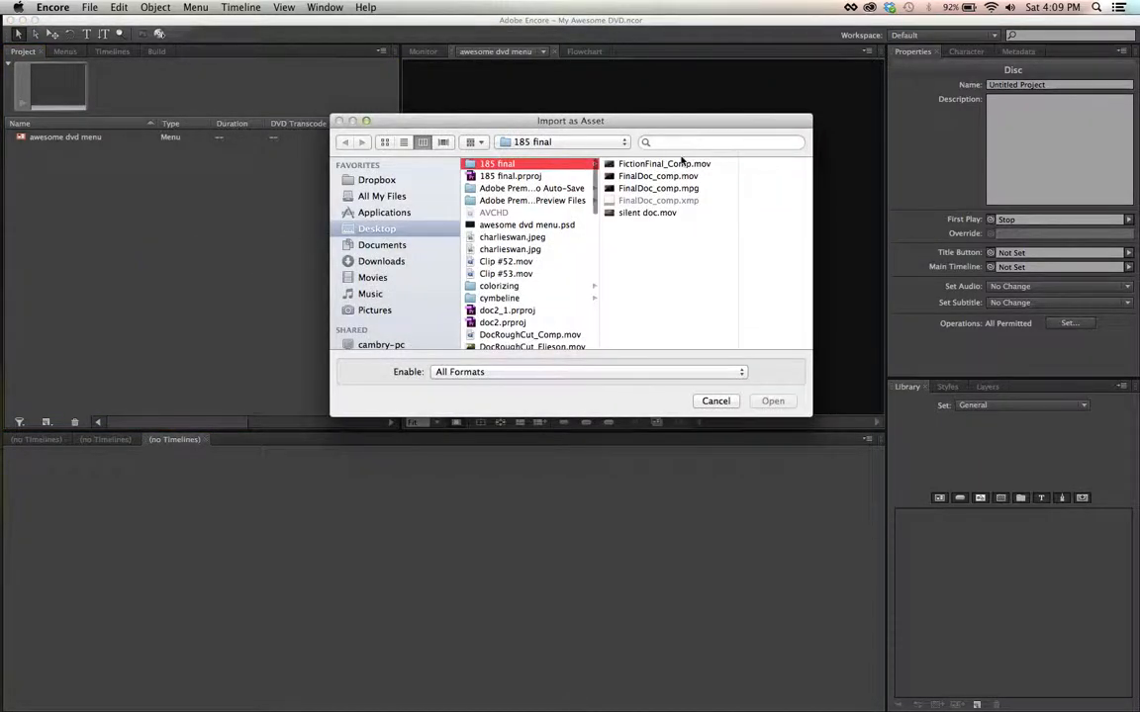
click(668, 165)
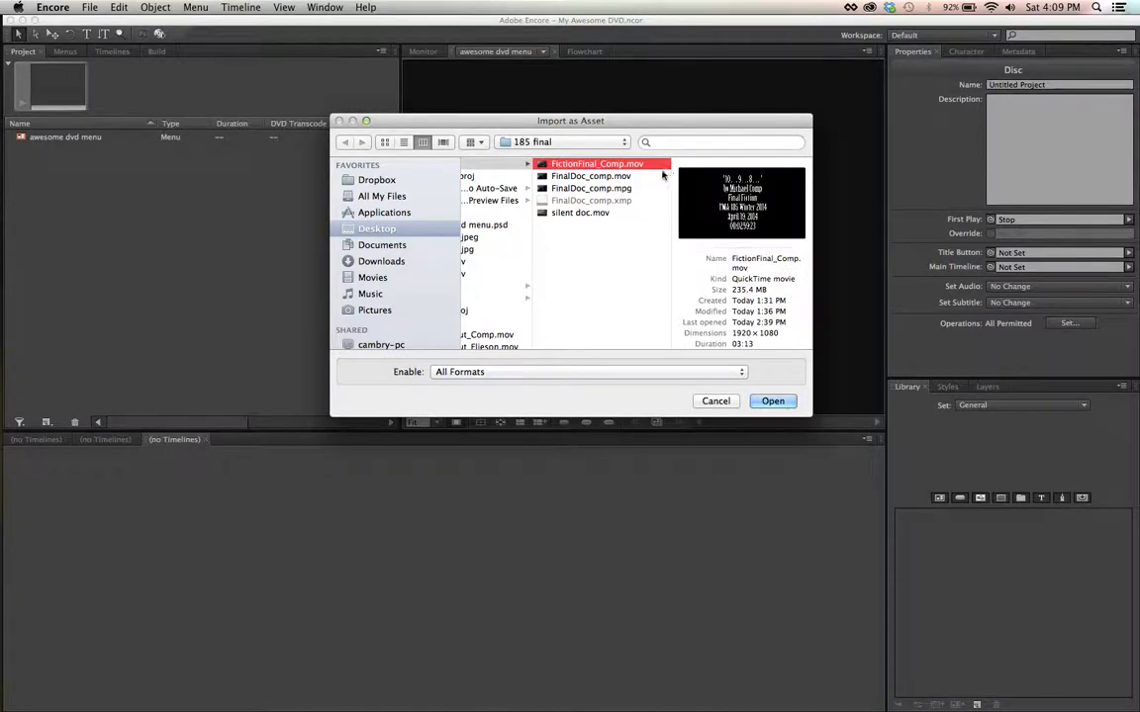
shift+click(594, 176)
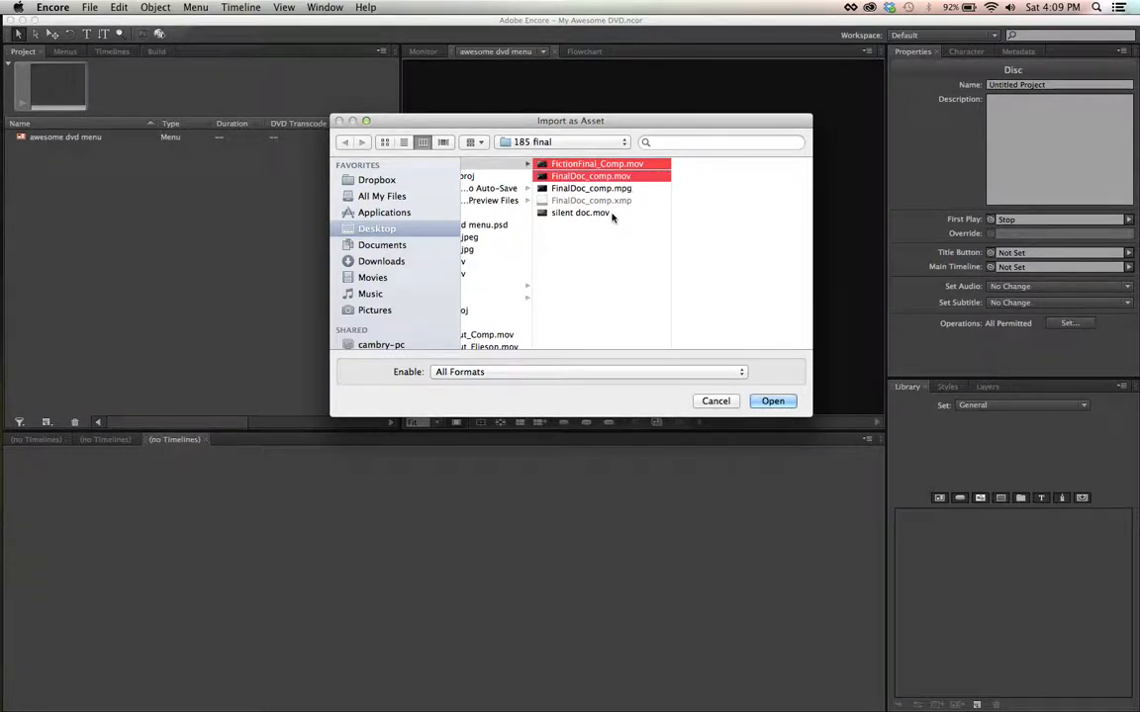
super+click(611, 214)
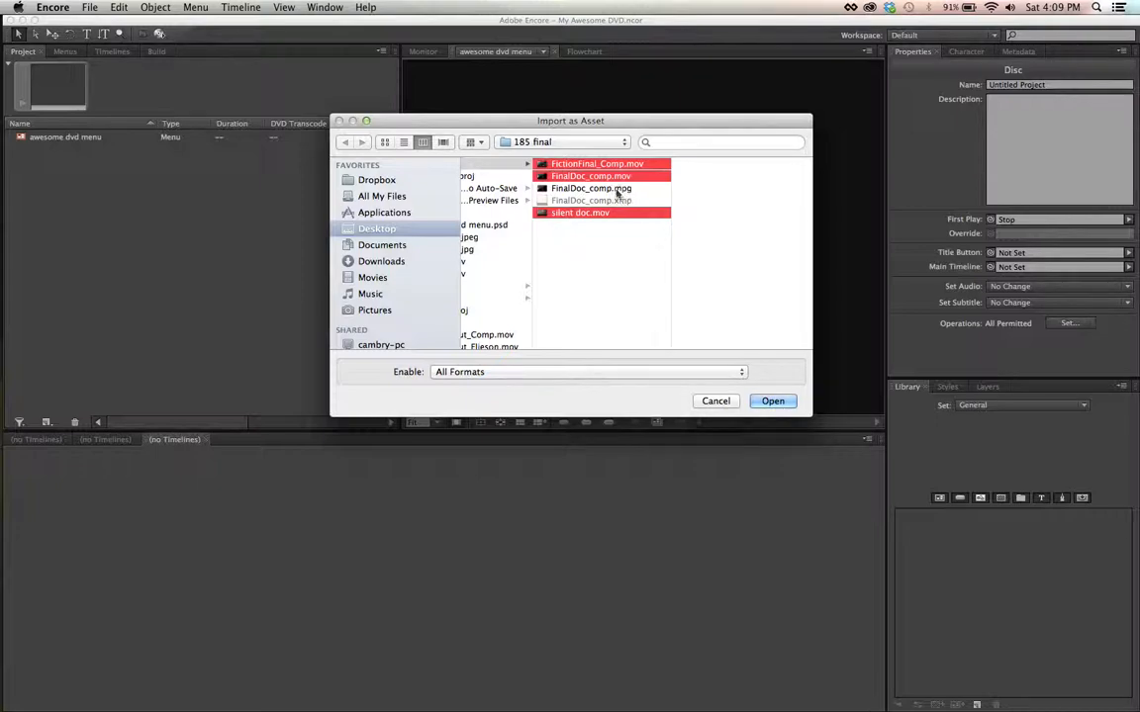
click(772, 402)
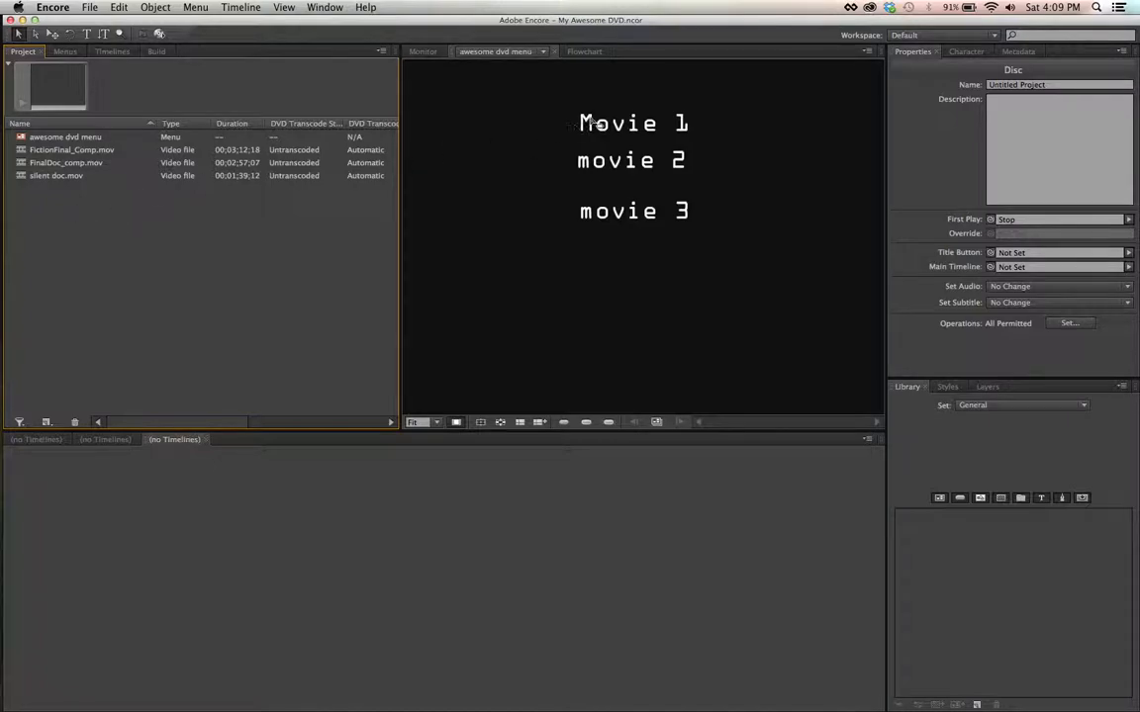
Link FictionFinal_Comp.mov to the Movie 1 button and set the resulting timeline's End Action to awesome dvd menu:Default
drag(52, 149, 630, 129)
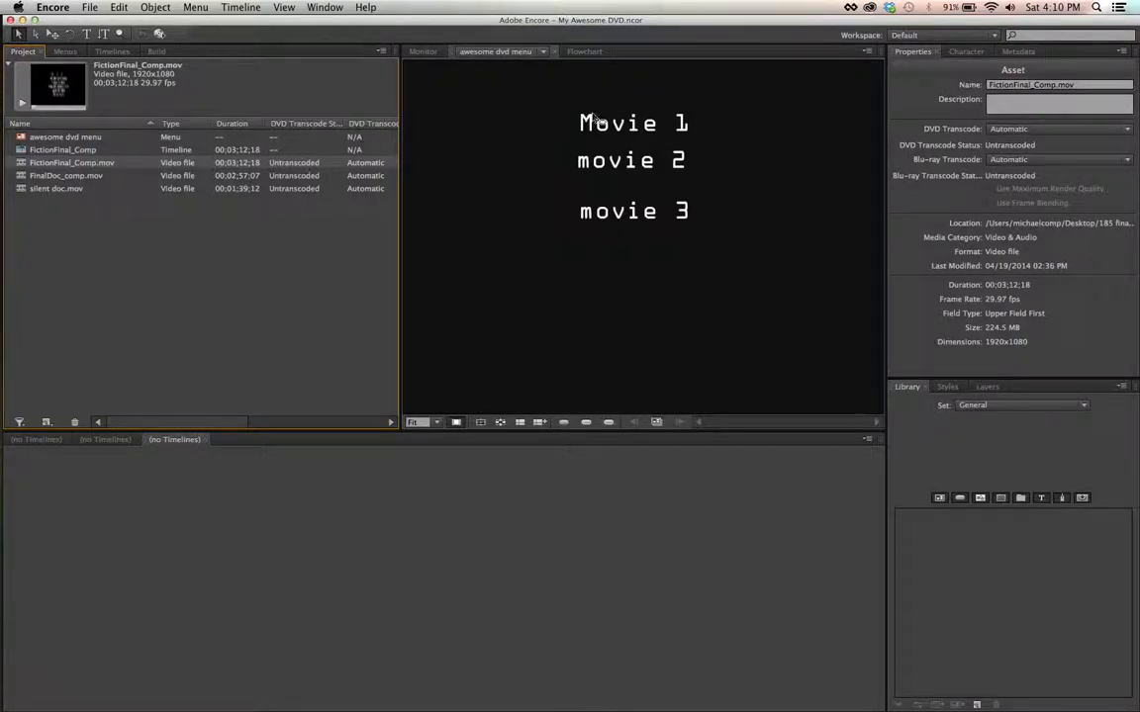
click(136, 154)
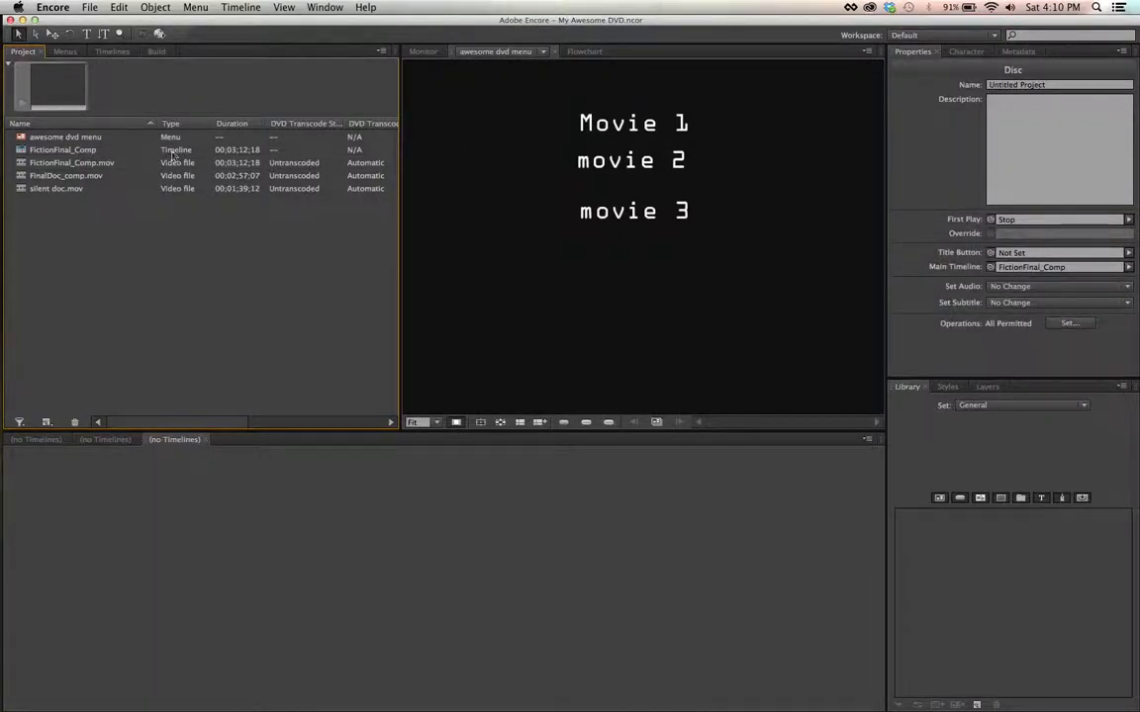
double_click(94, 150)
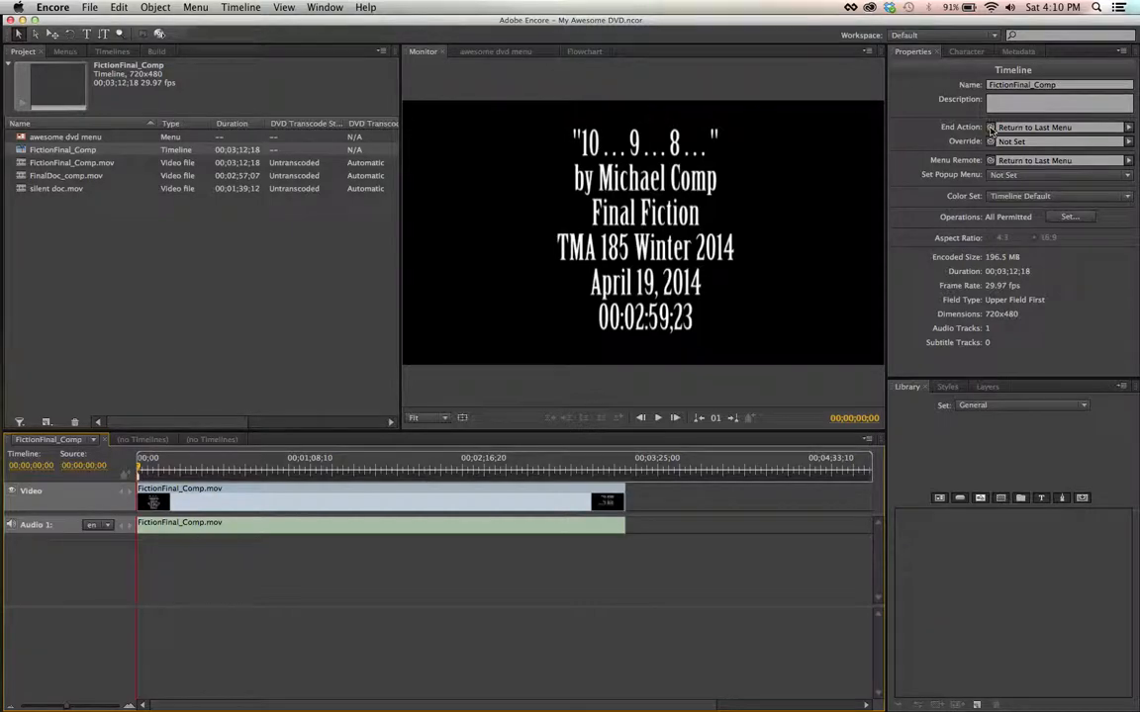
drag(992, 130, 72, 141)
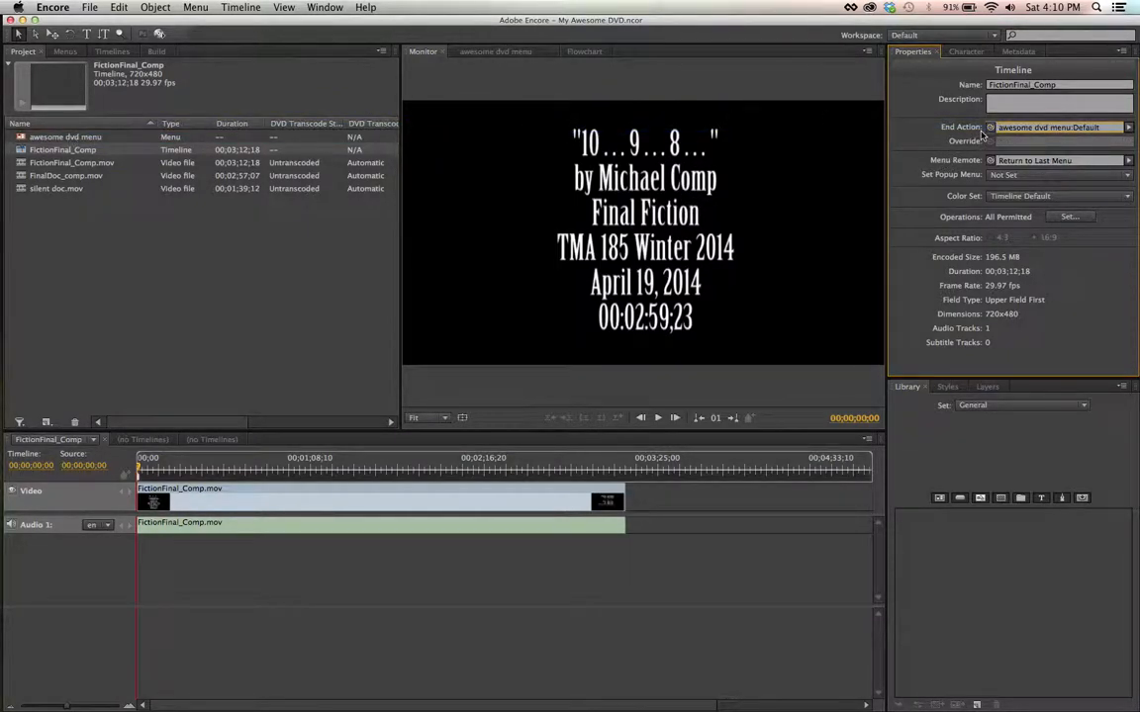
drag(987, 129, 101, 140)
Link FinalDoc_comp.mov to the movie 2 button in awesome dvd menu and set its timeline's End Action to awesome dvd menu:Default
click(62, 175)
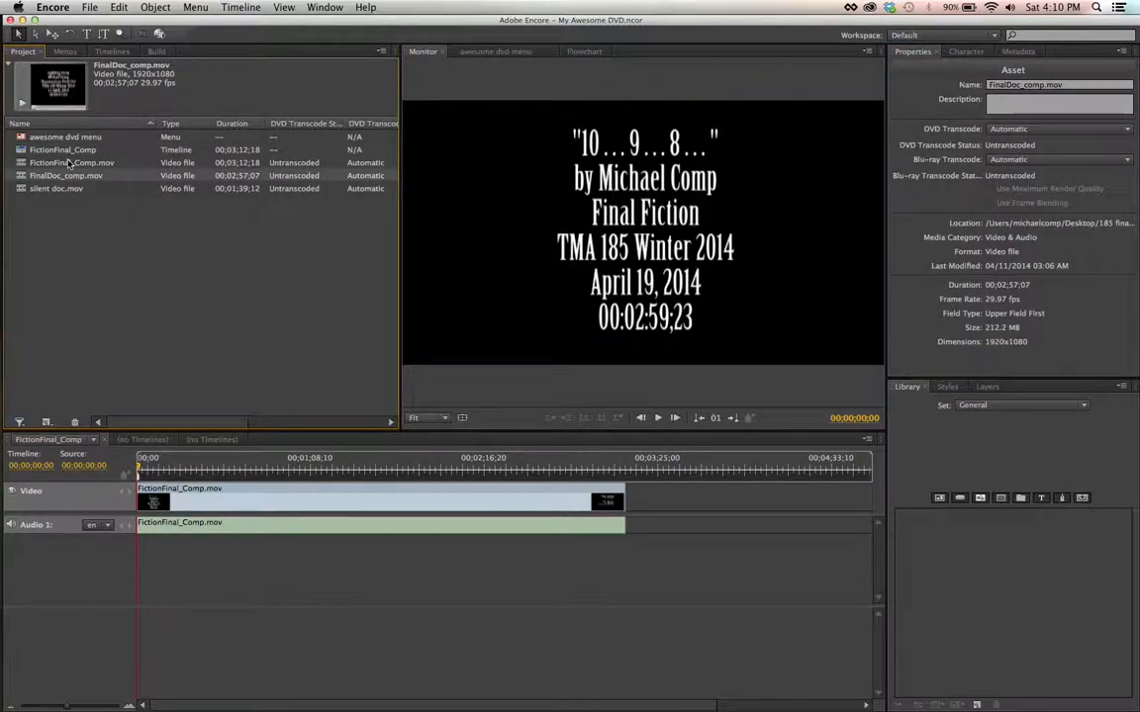
double_click(69, 138)
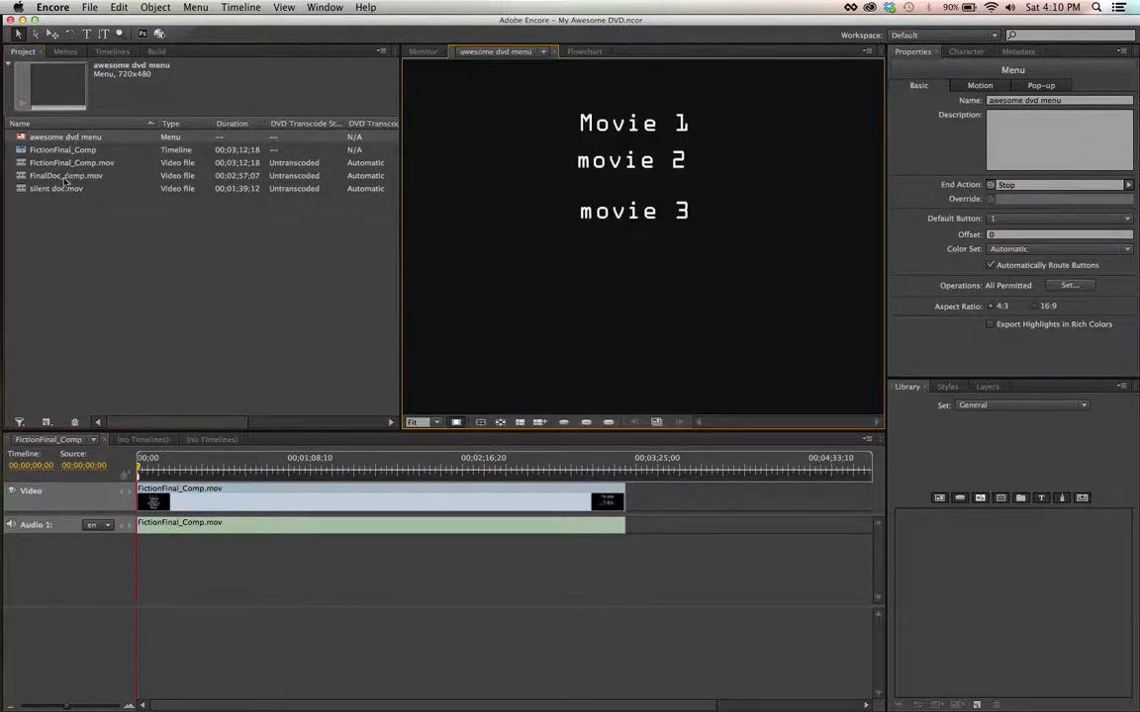
drag(61, 177, 625, 170)
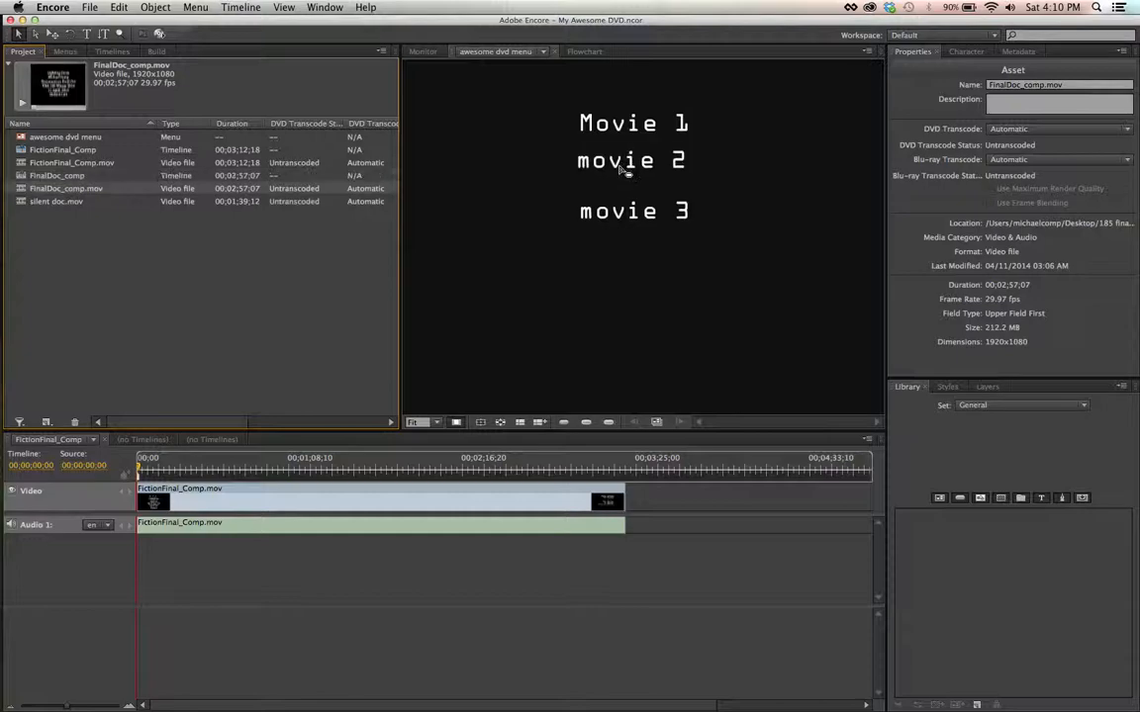
double_click(101, 179)
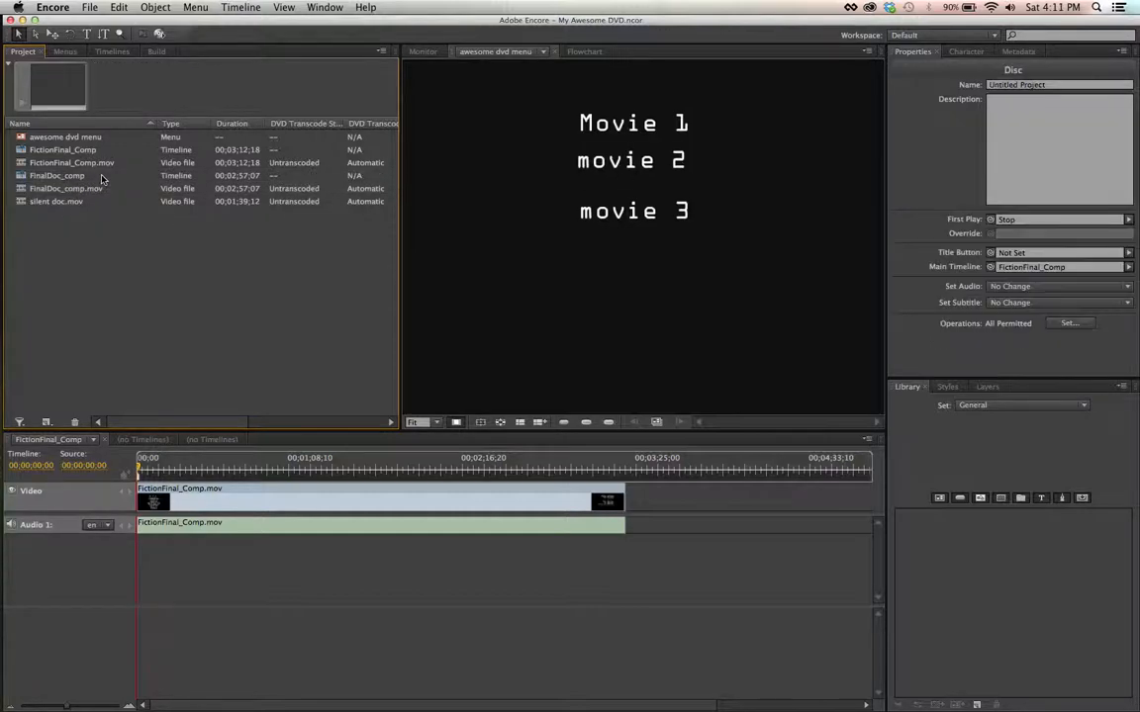
click(718, 405)
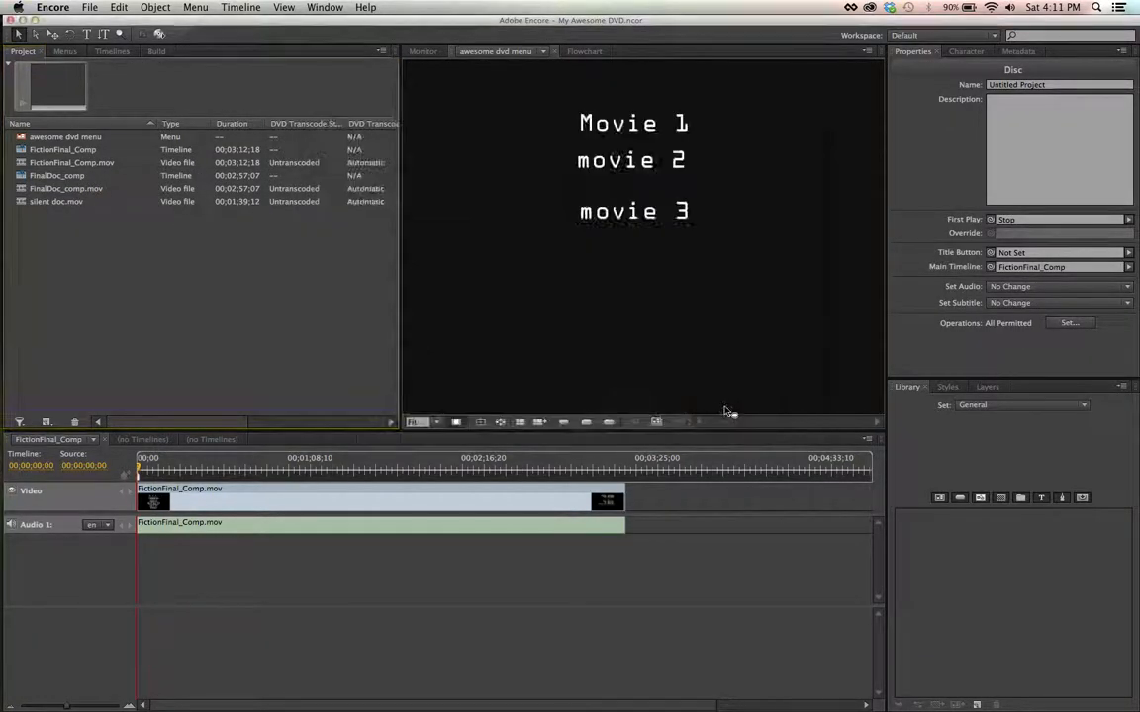
click(88, 176)
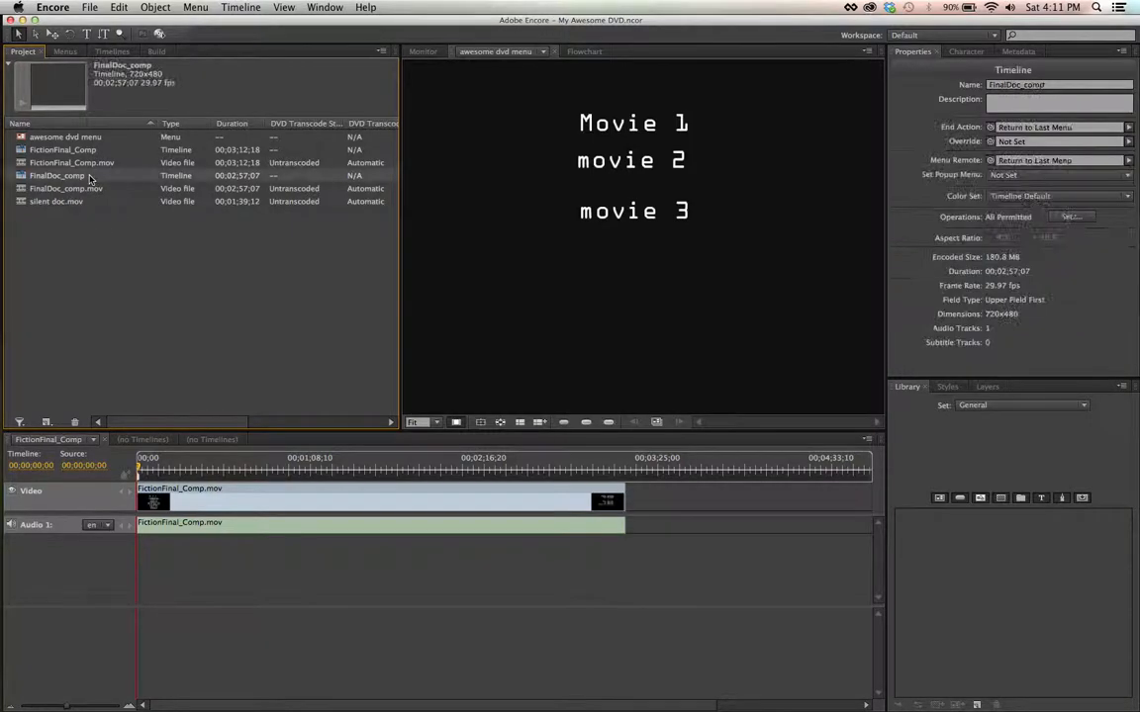
drag(990, 127, 47, 143)
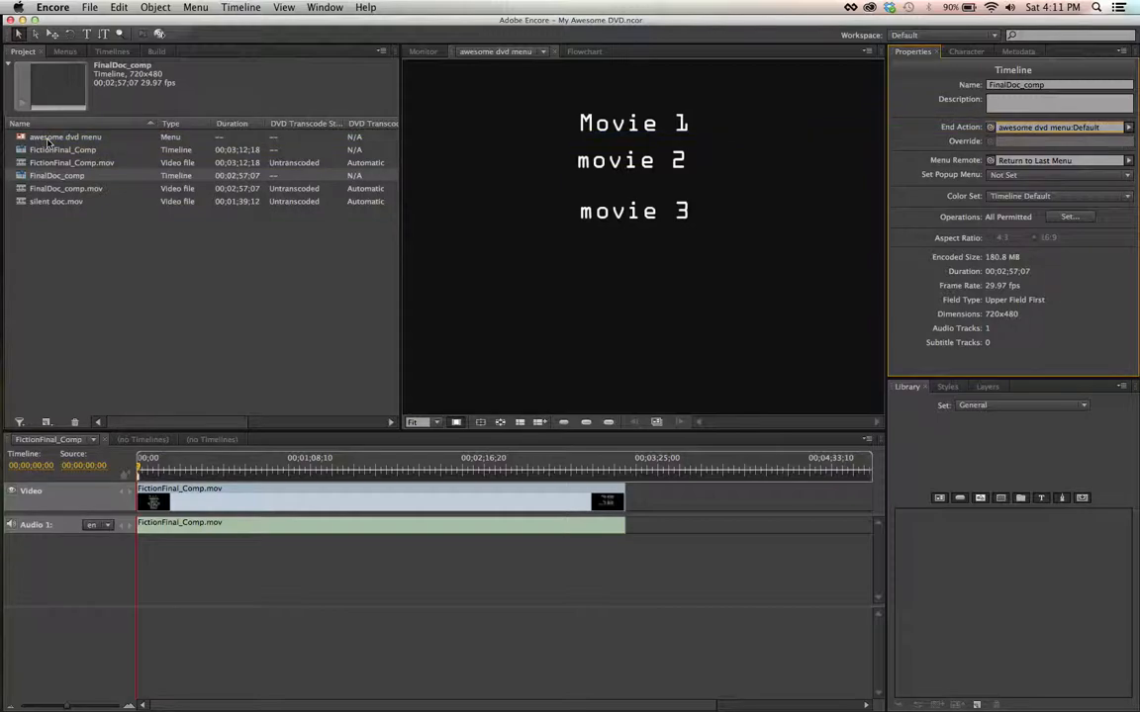
Link silent doc.mov to the movie 3 button and set its timeline's End Action to awesome dvd menu:Default
drag(53, 205, 610, 217)
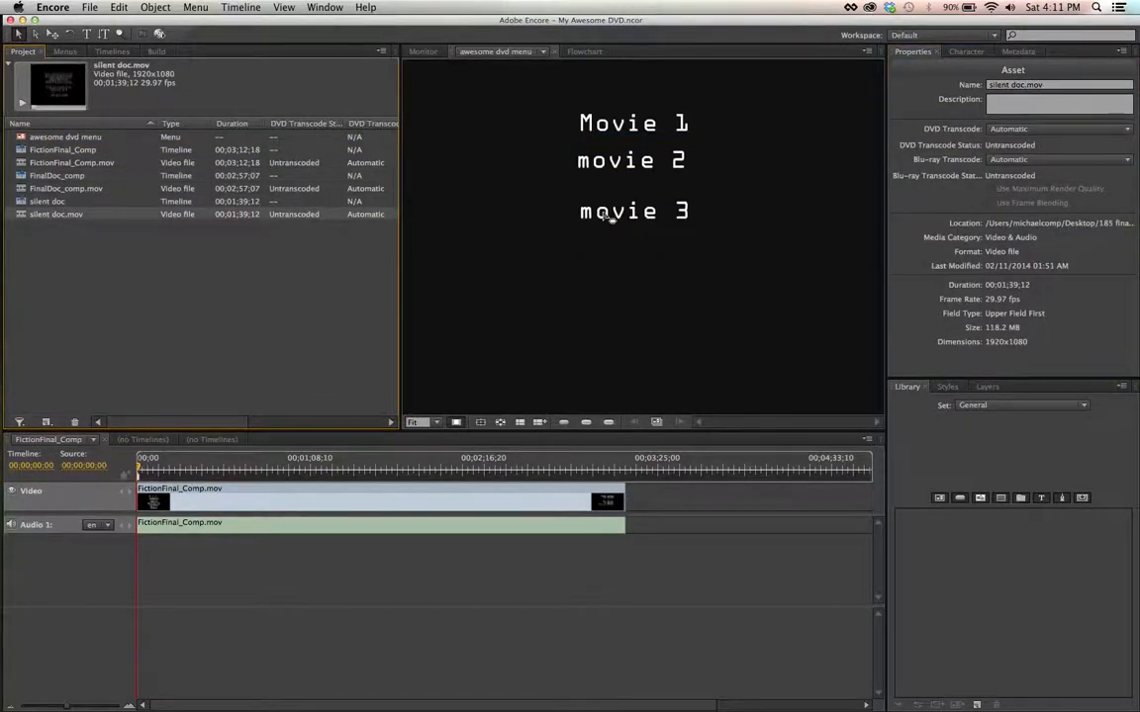
click(83, 206)
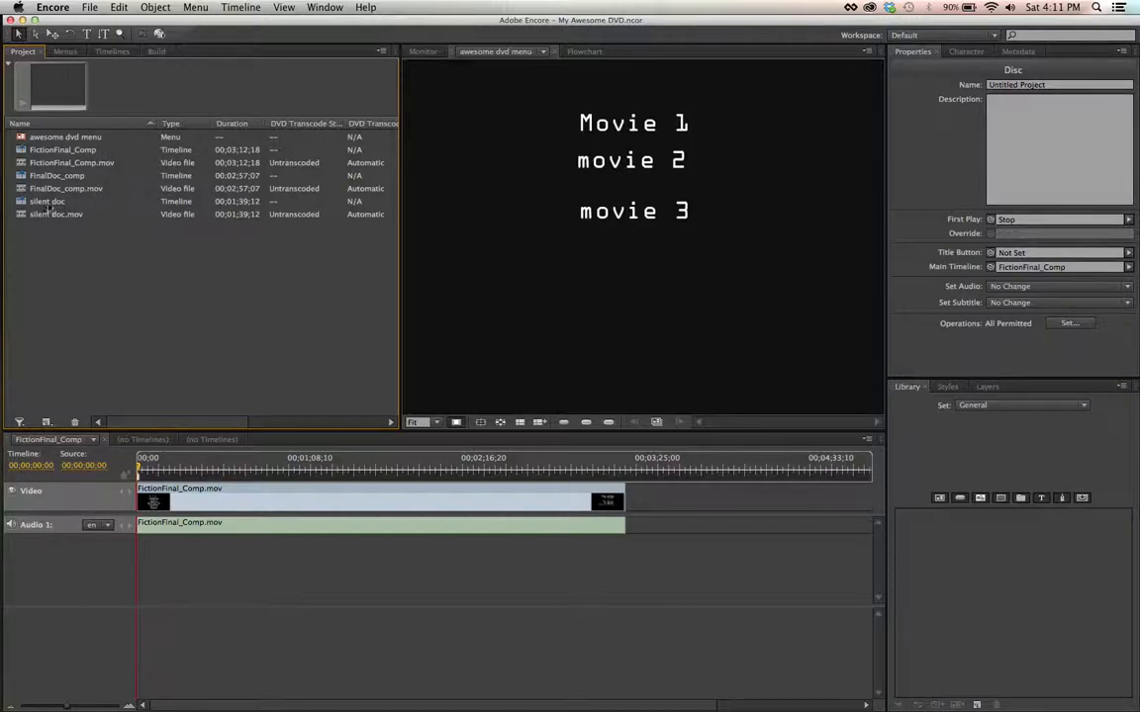
click(47, 201)
drag(990, 130, 131, 141)
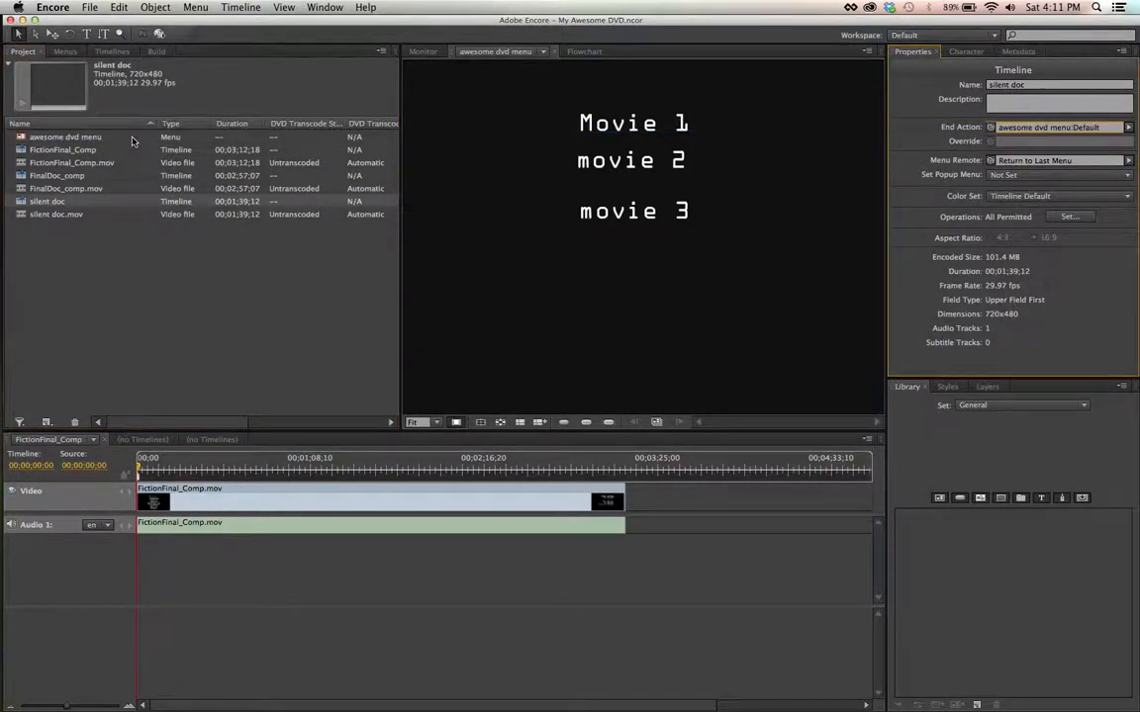
Try to preview the DVD project
click(159, 34)
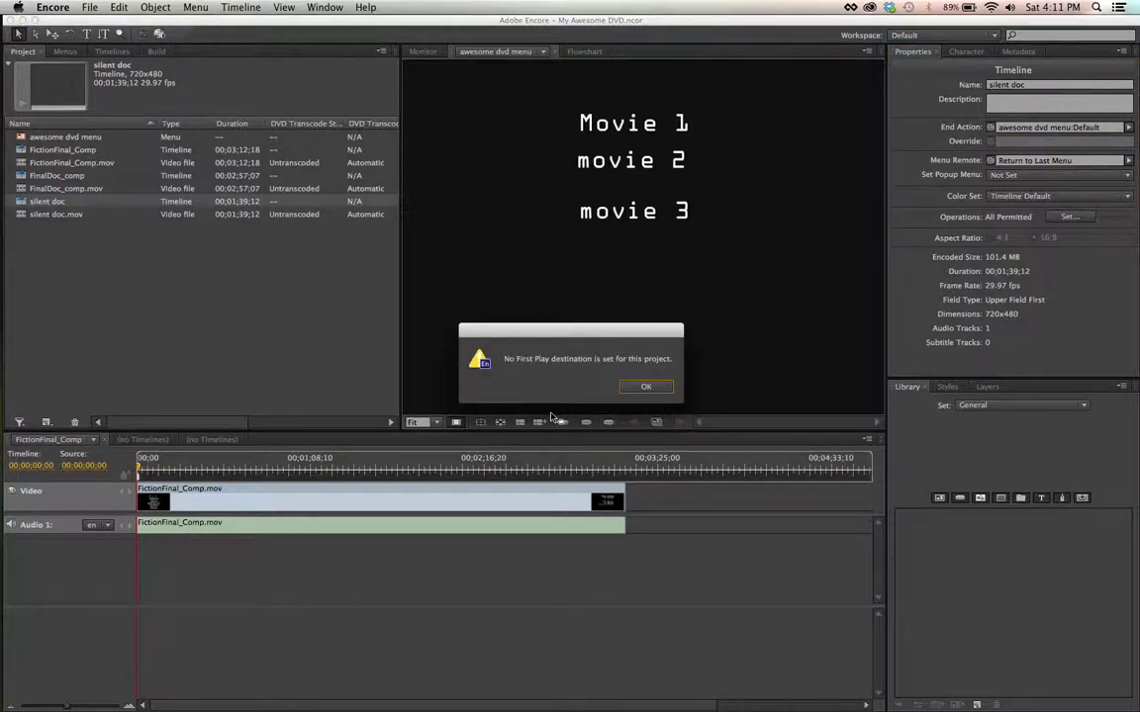
click(646, 387)
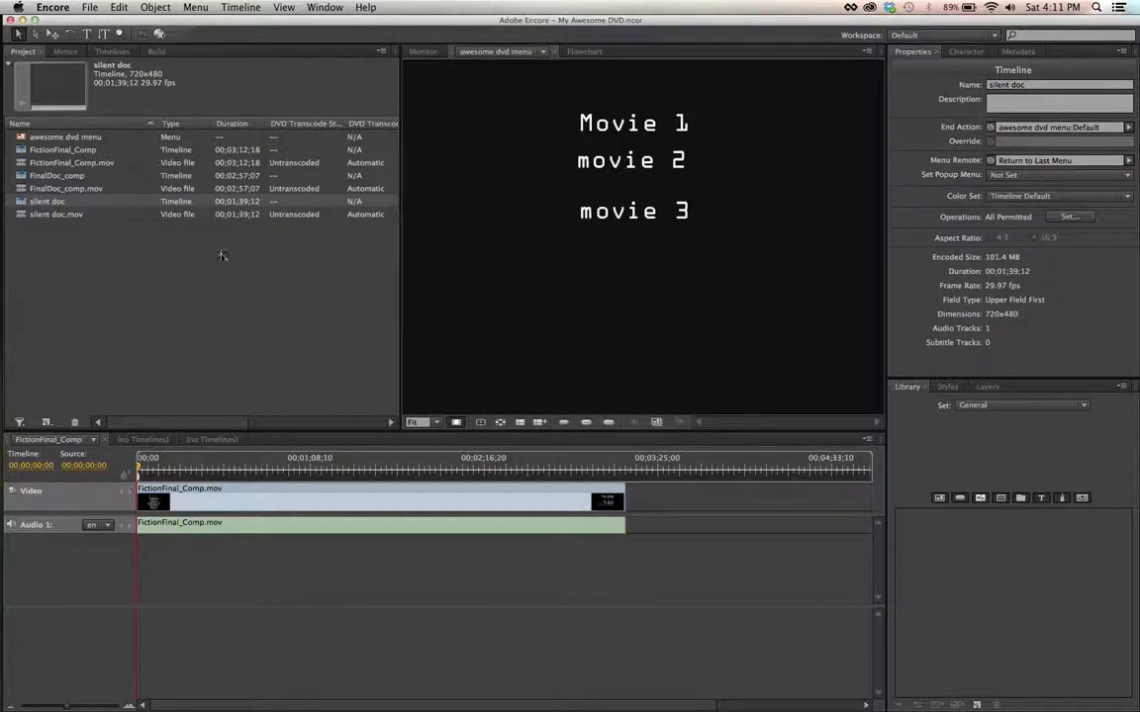
click(102, 121)
click(69, 138)
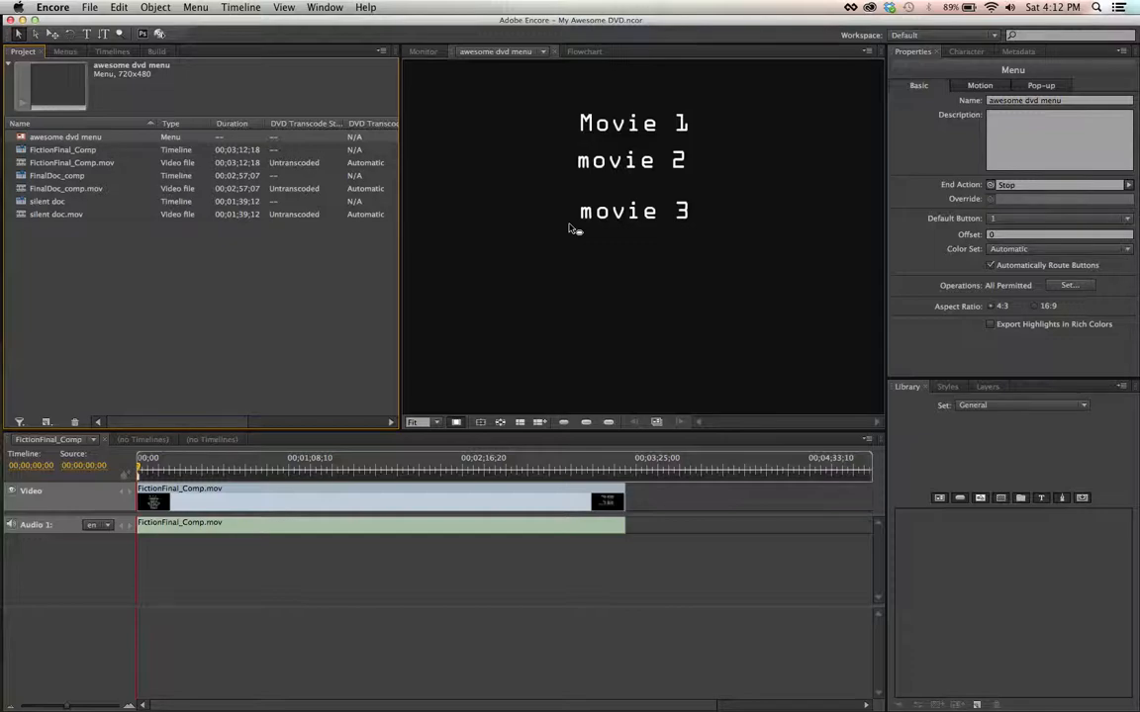
click(196, 8)
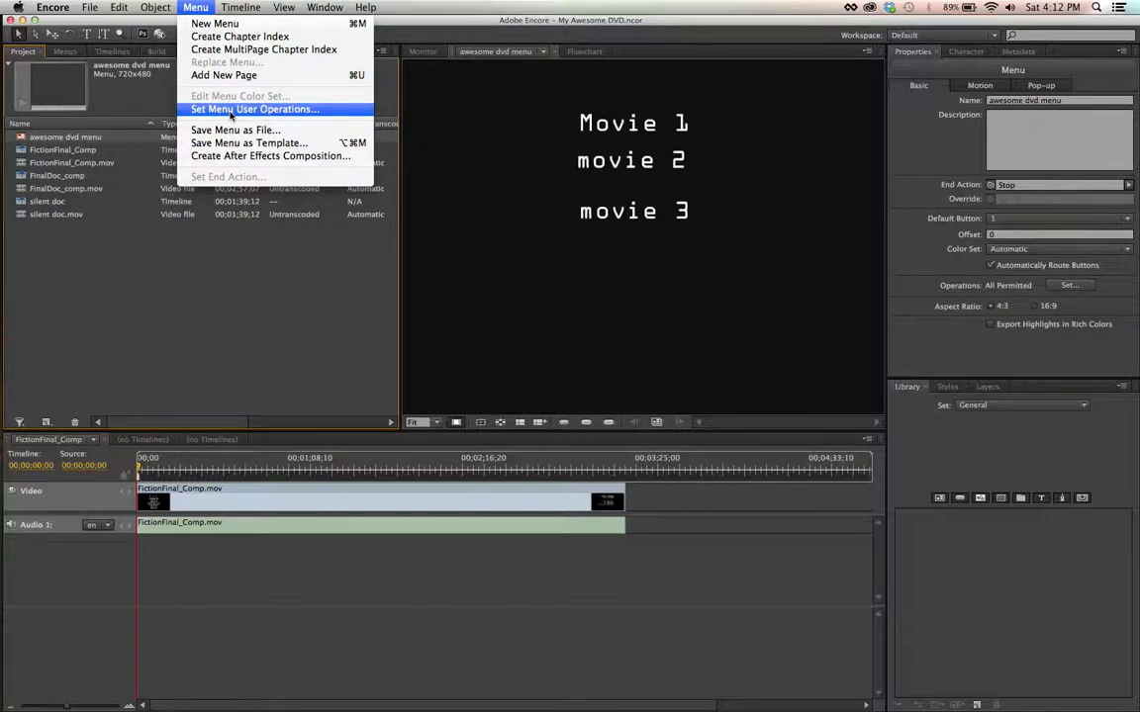
click(186, 235)
click(185, 336)
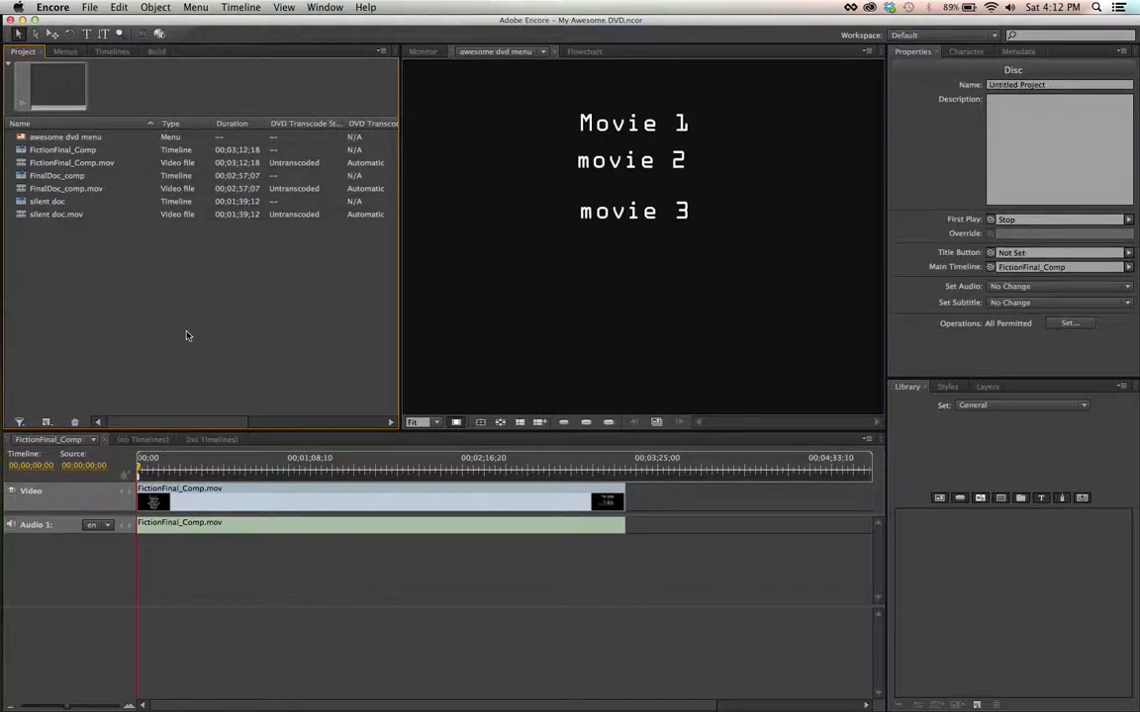
click(73, 137)
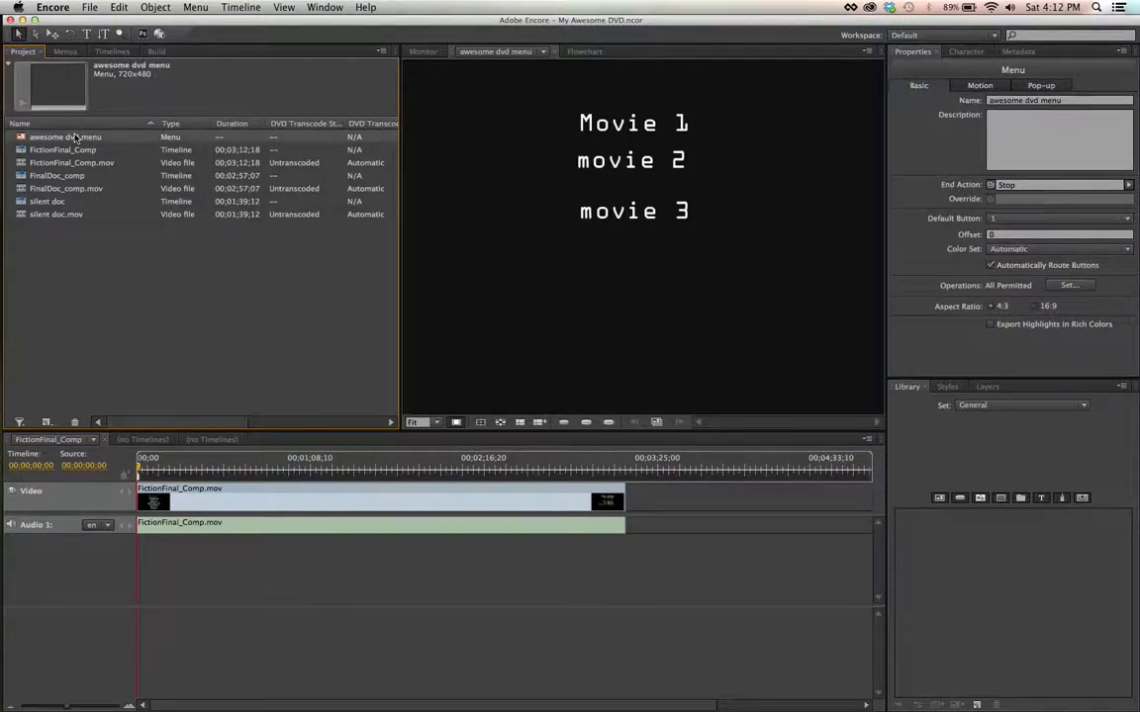
click(198, 8)
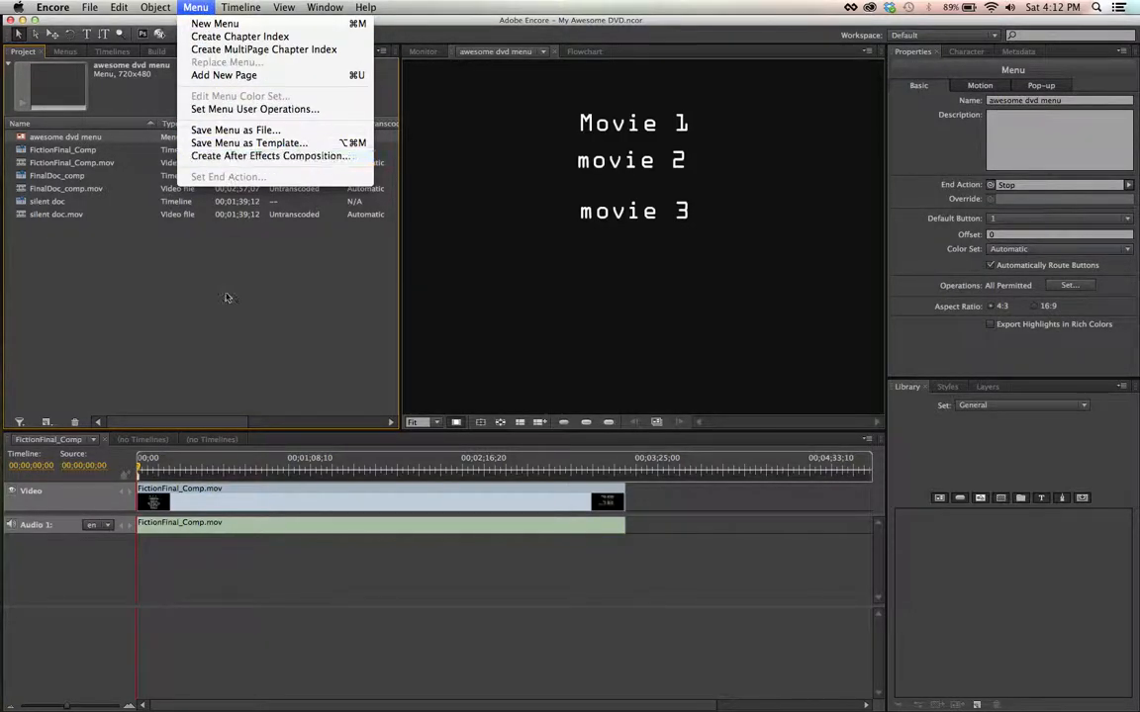
click(519, 291)
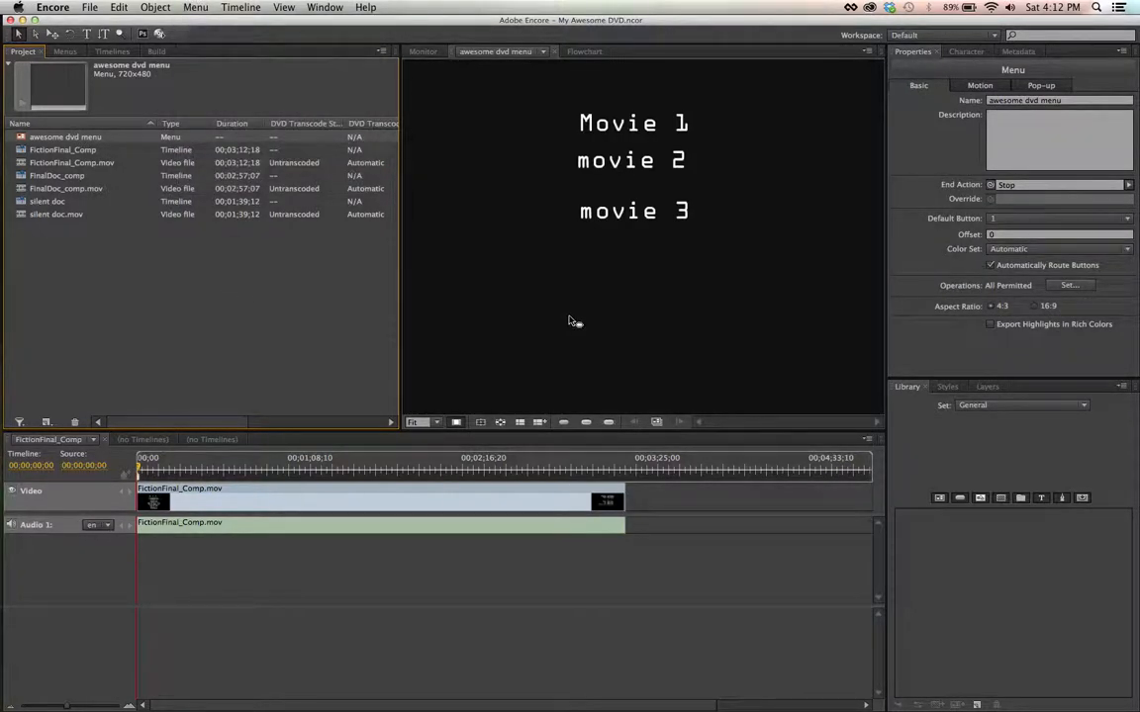
Switch the color set of awesome dvd menu from Automatic to Menu Default in the Menu Color Set settings
click(197, 8)
click(554, 221)
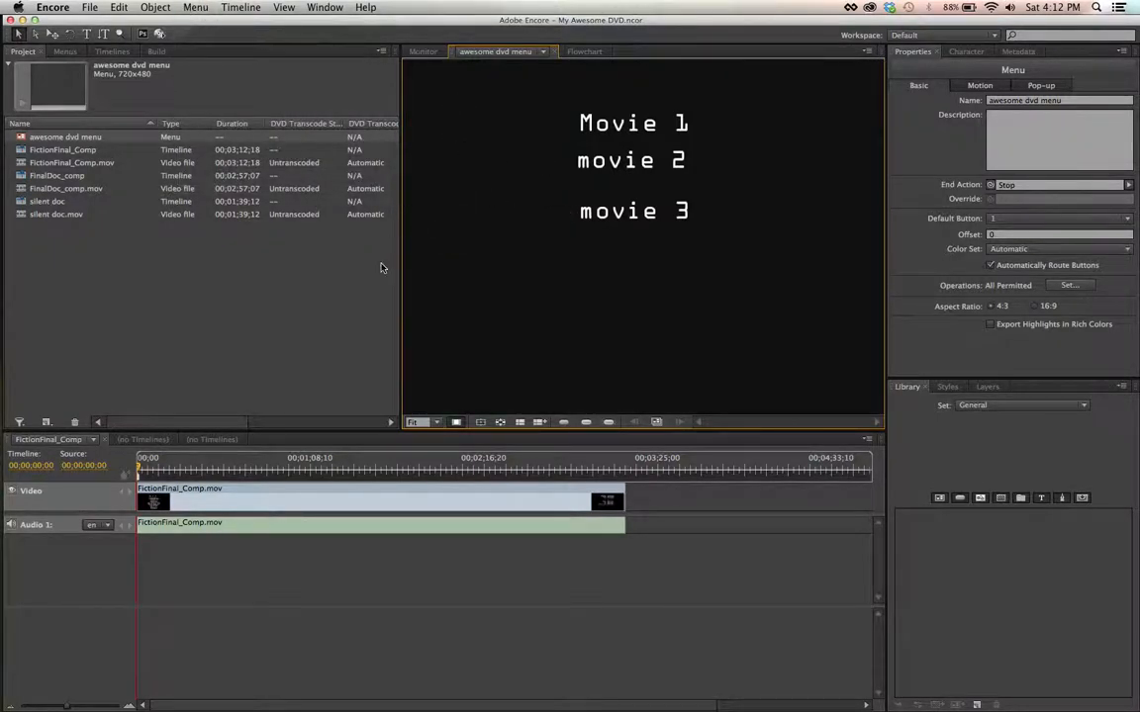
click(195, 8)
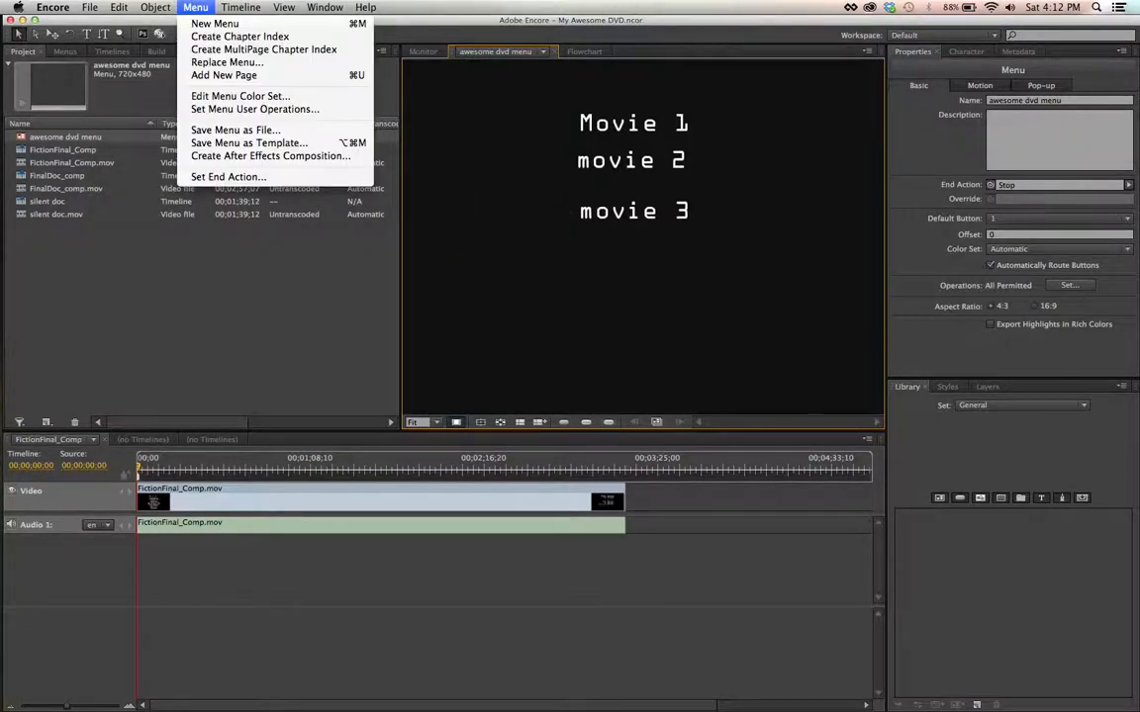
click(247, 96)
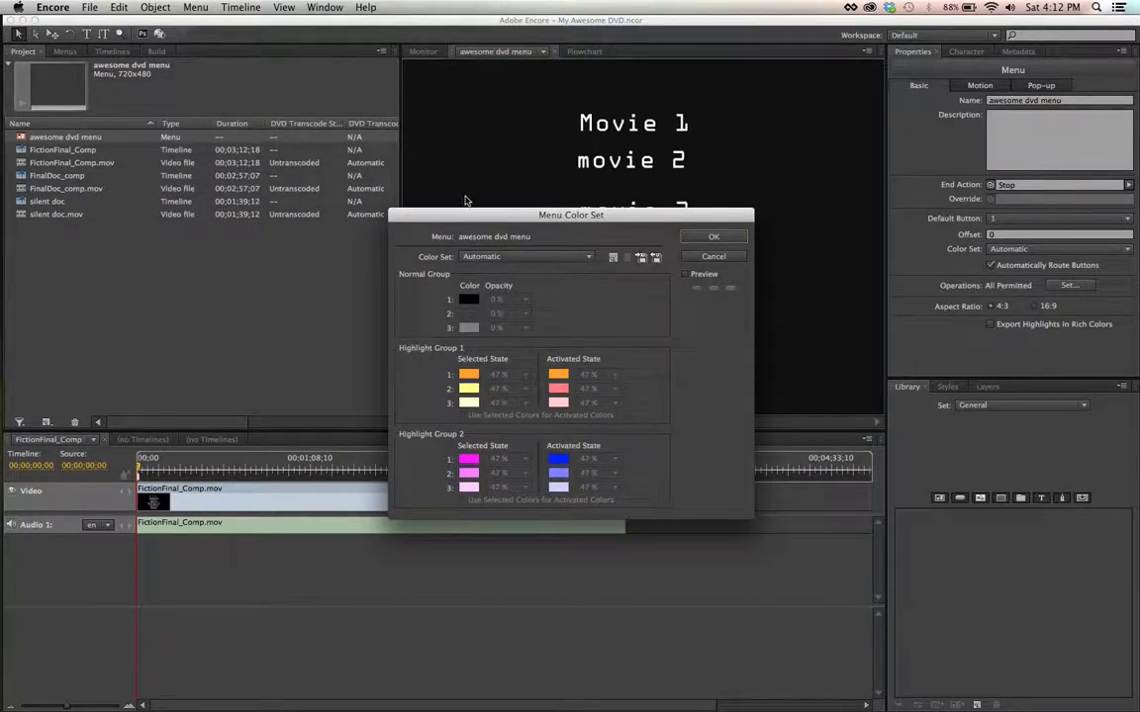
drag(518, 217, 274, 140)
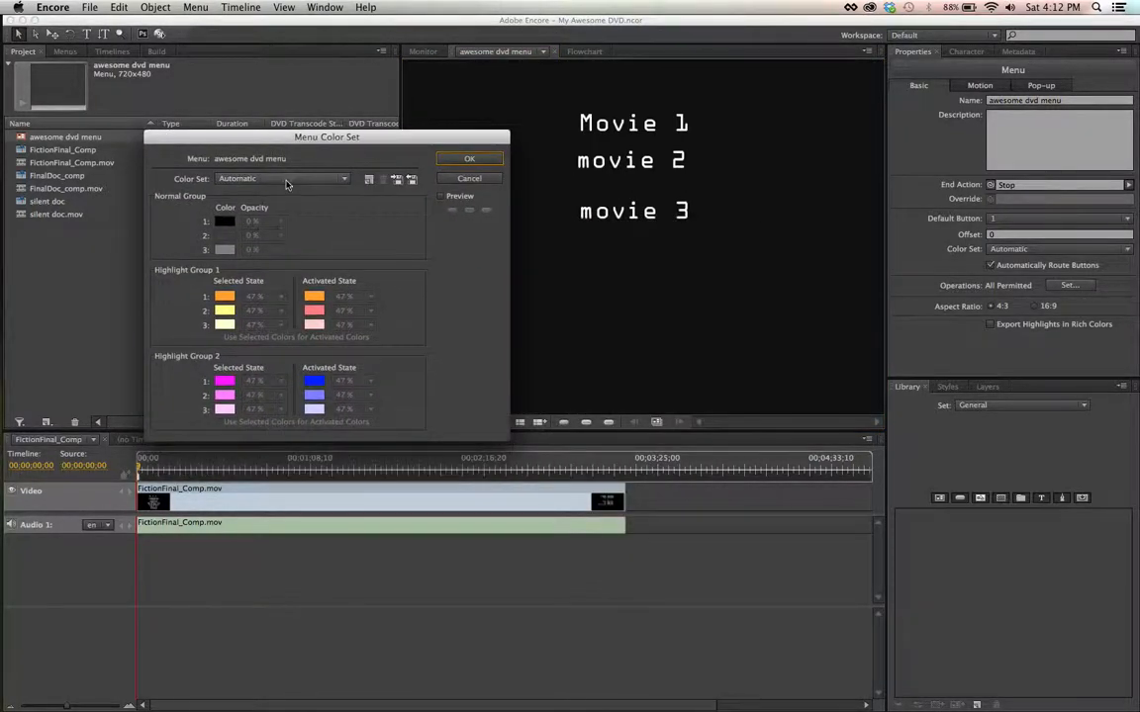
click(309, 179)
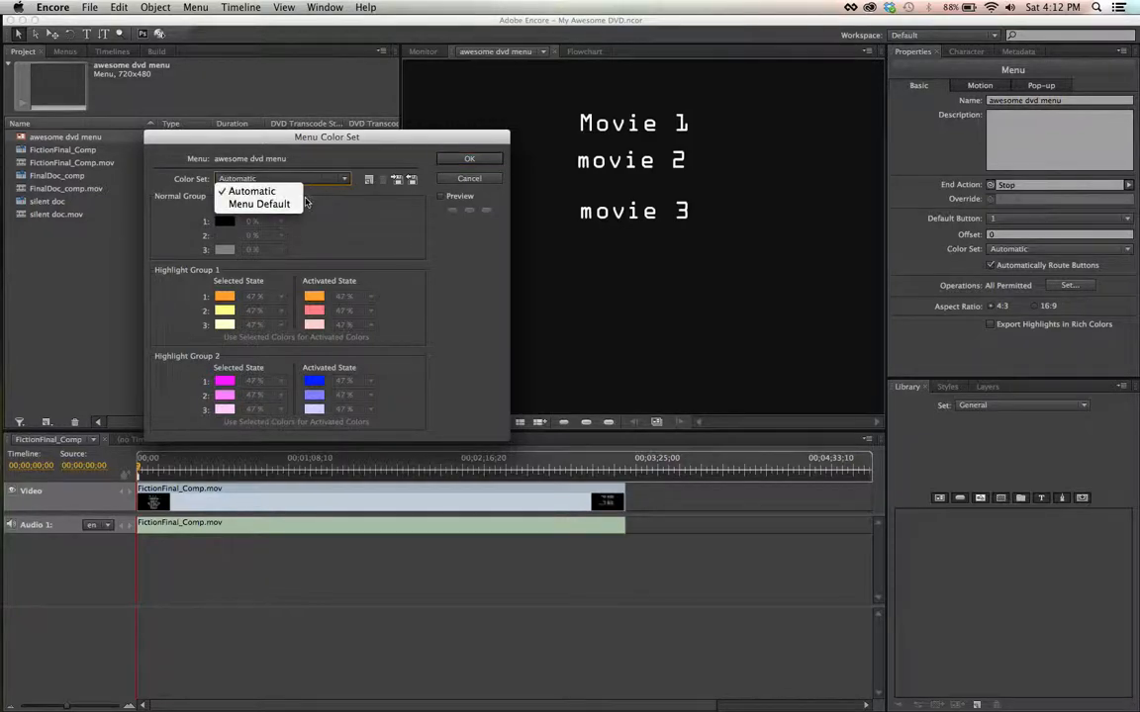
click(265, 199)
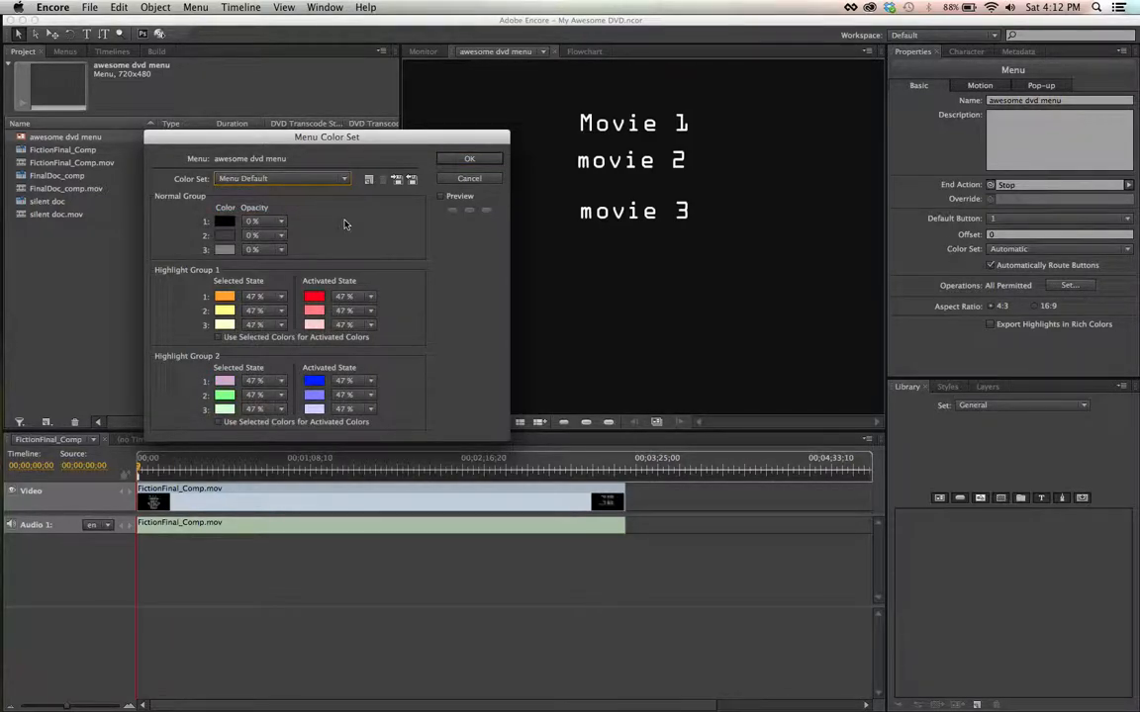
drag(369, 136, 353, 82)
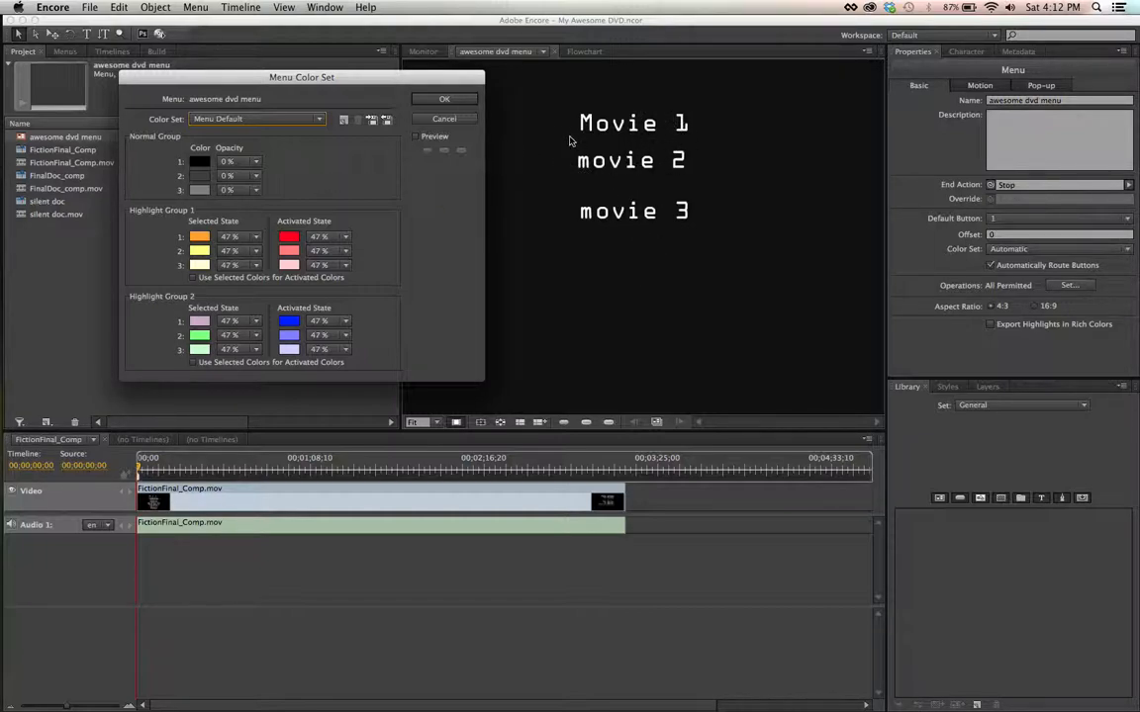
mouse_move(333, 77)
mouse_down()
mouse_move(371, 89)
mouse_move(351, 86)
mouse_up()
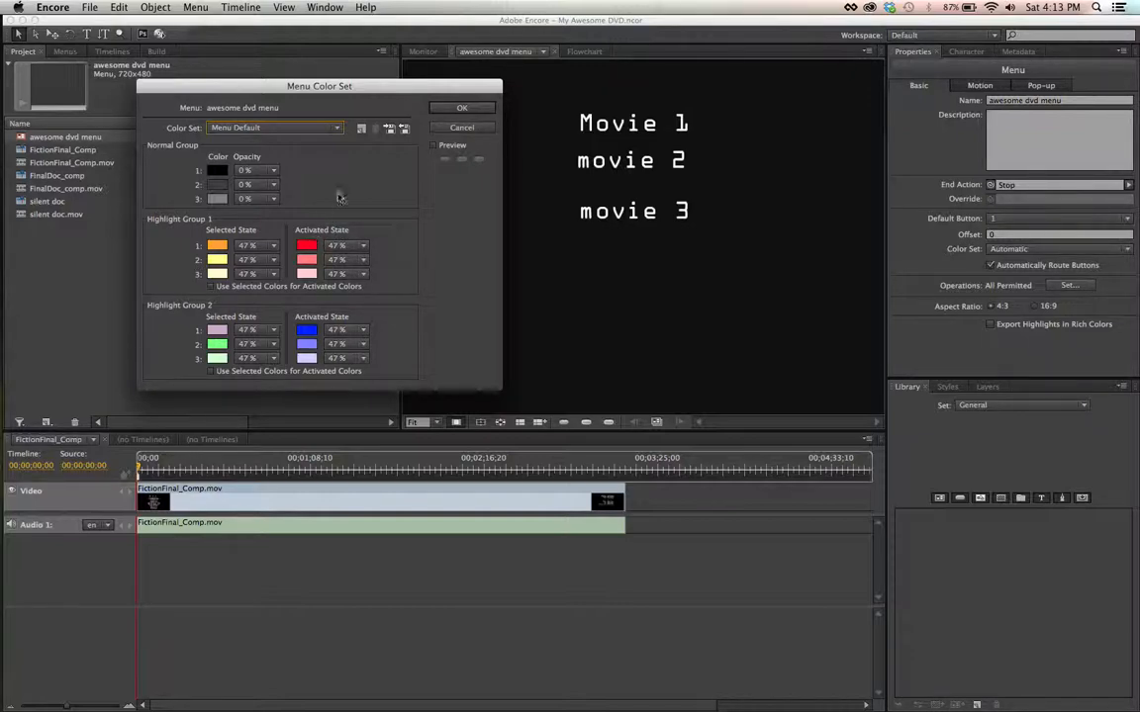
Turn on the color set preview and view the menu buttons in their selected and normal states
click(432, 145)
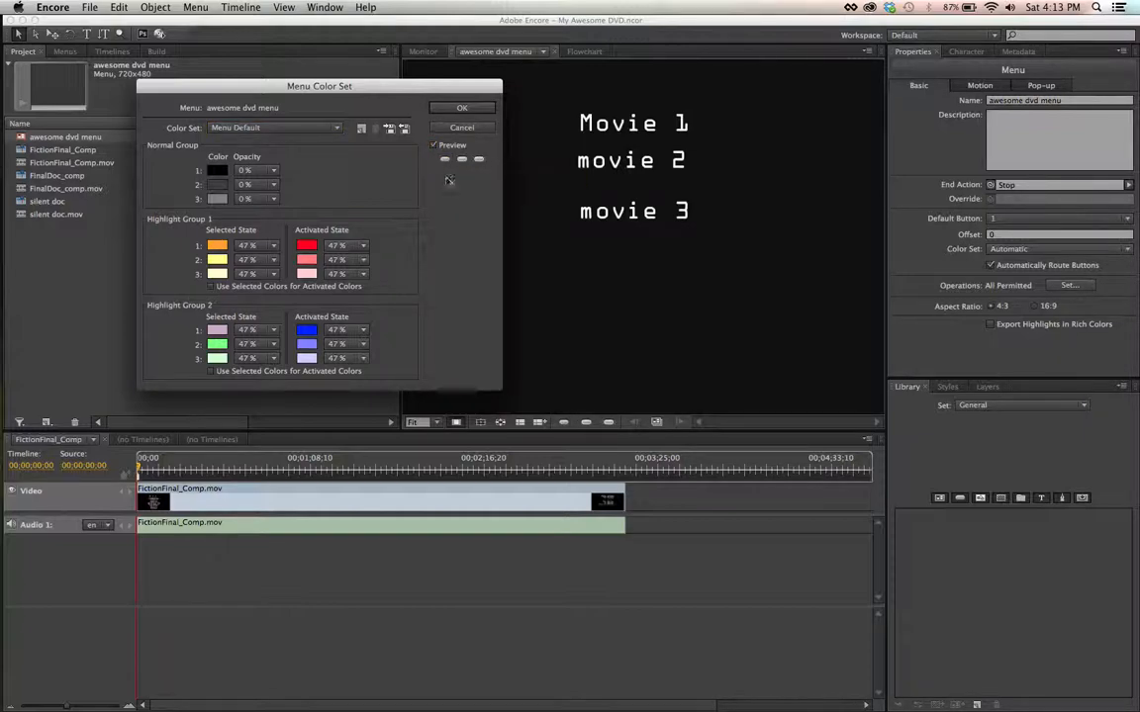
click(461, 160)
click(444, 160)
Set Normal Group color 1 to white (FFFFFF) with 100% opacity
click(223, 174)
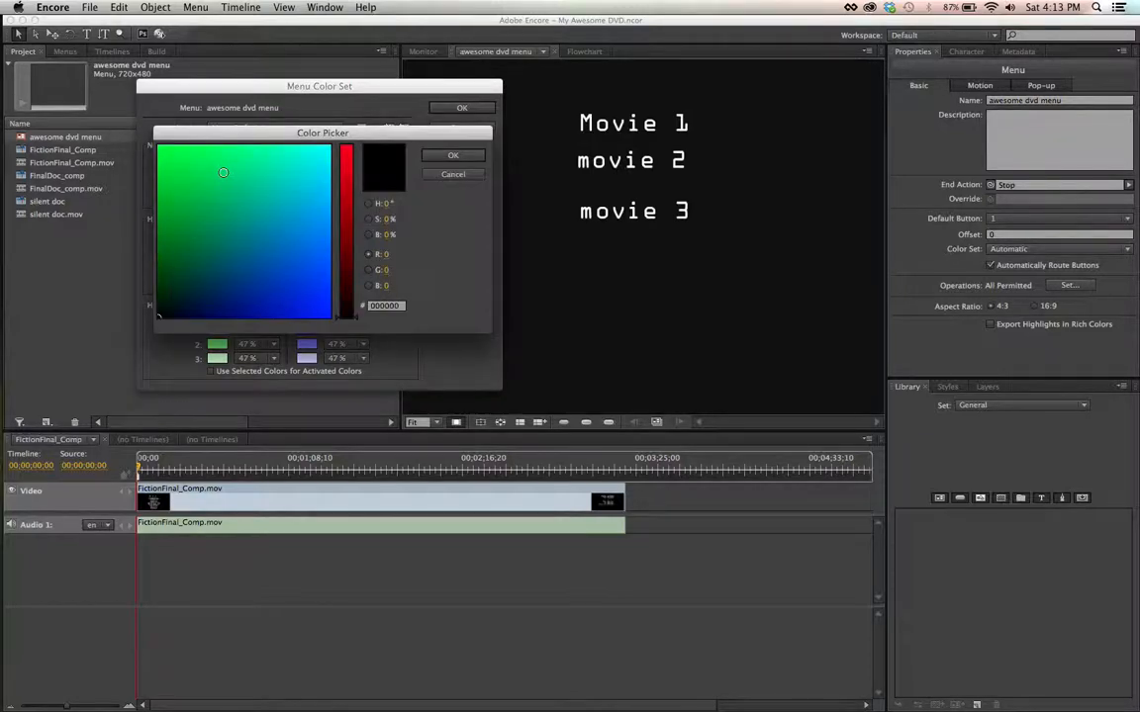
drag(357, 319, 346, 147)
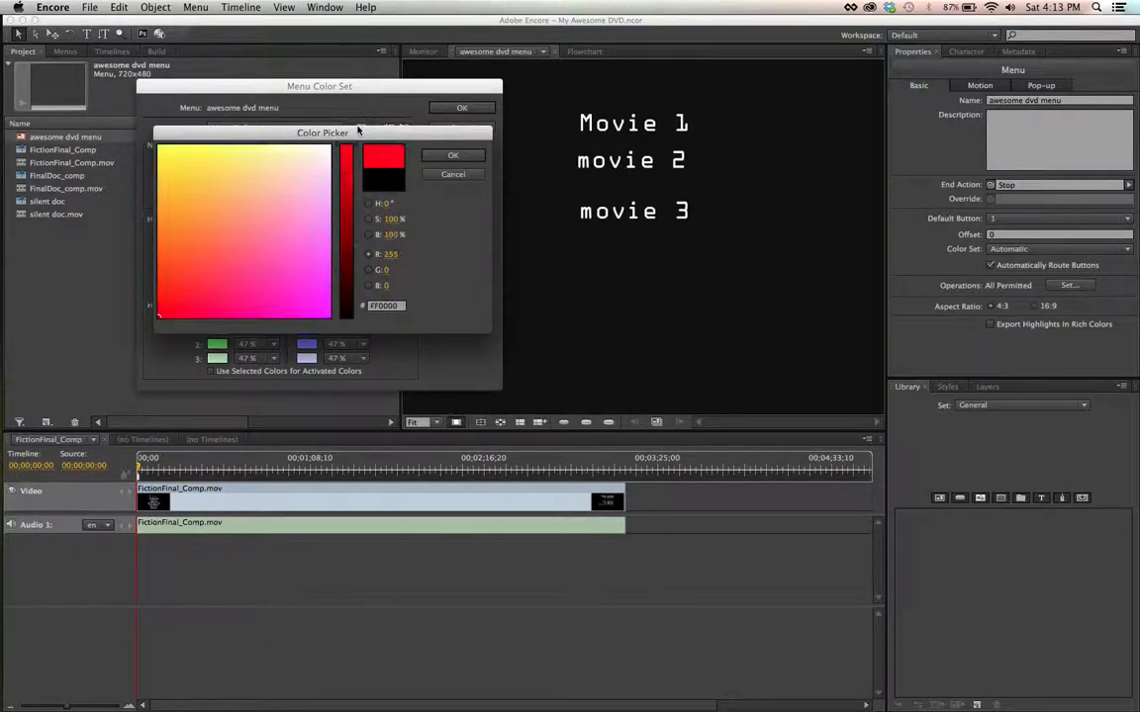
click(332, 146)
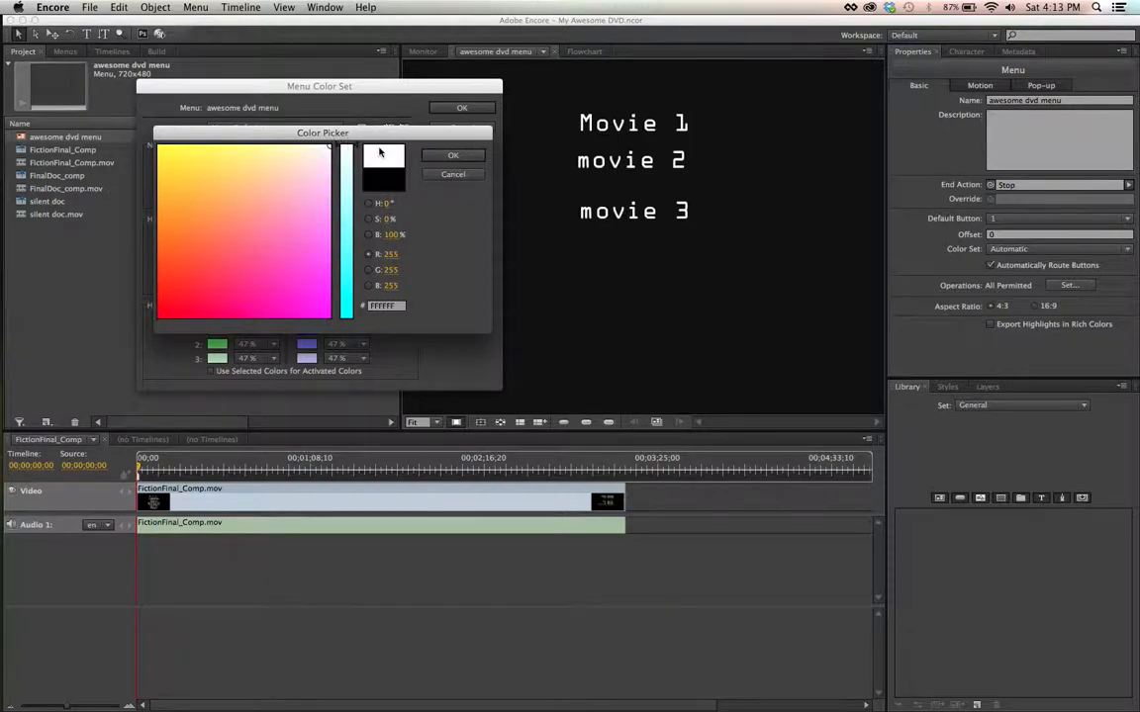
click(453, 155)
click(256, 170)
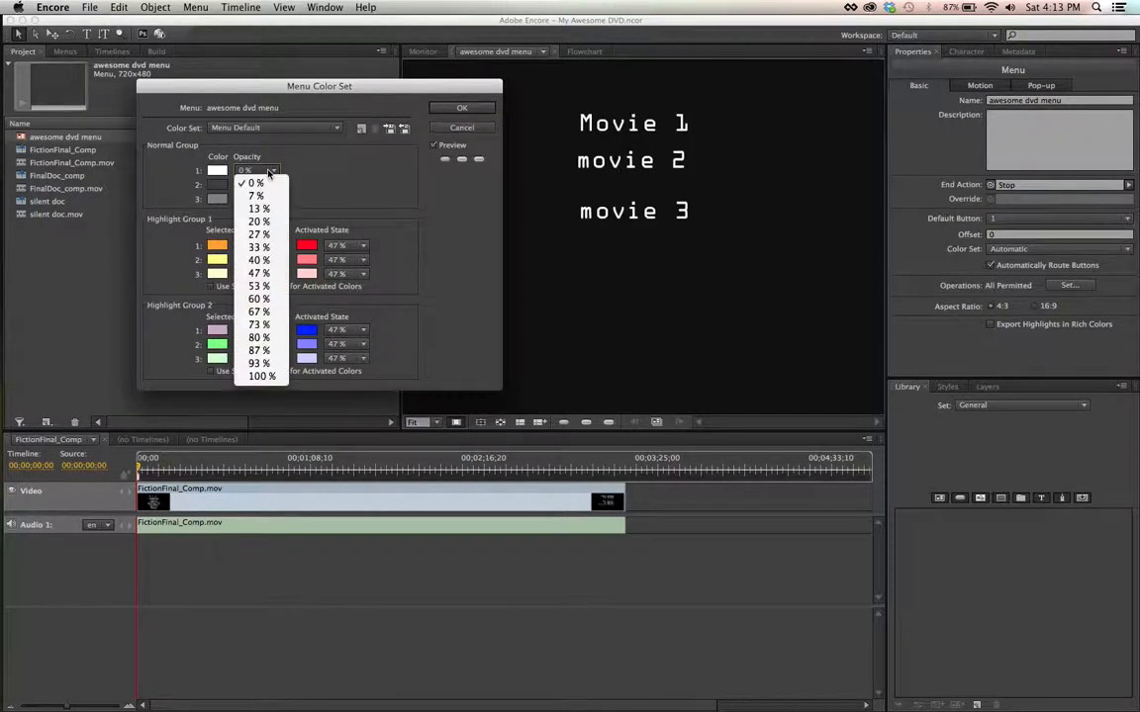
click(261, 376)
Compare Normal Group color 1 at 0% and 100% opacity in the normal-state preview, ending at 100%
click(445, 159)
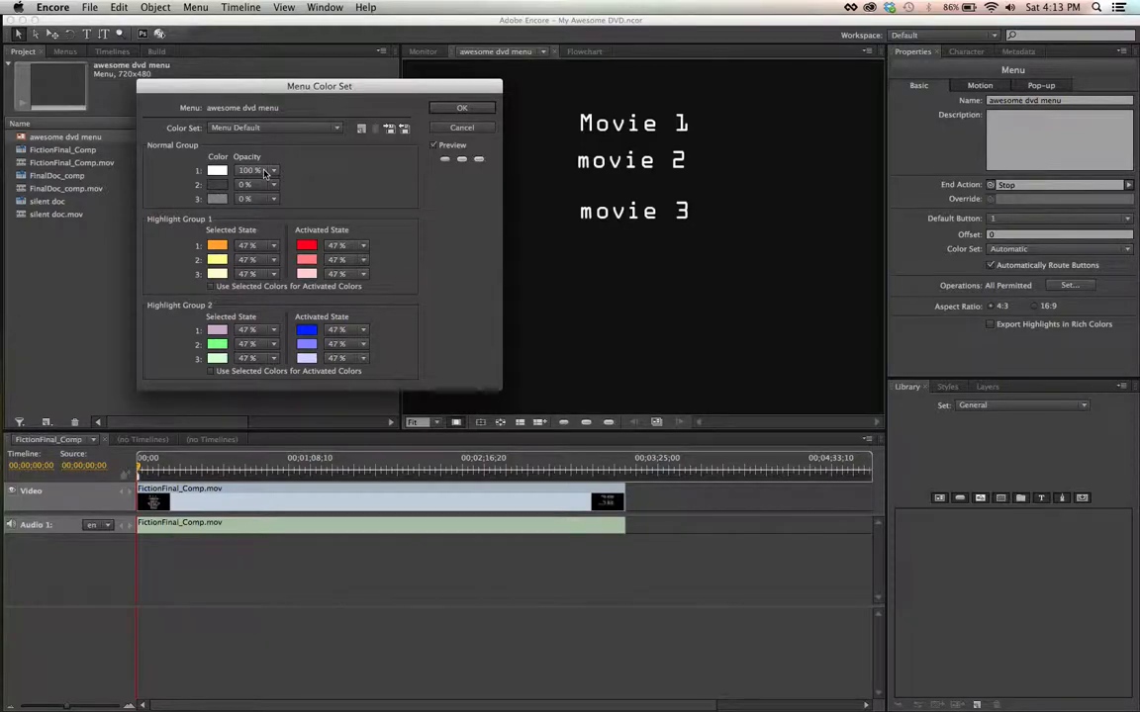
click(264, 173)
click(248, 161)
click(445, 160)
click(274, 170)
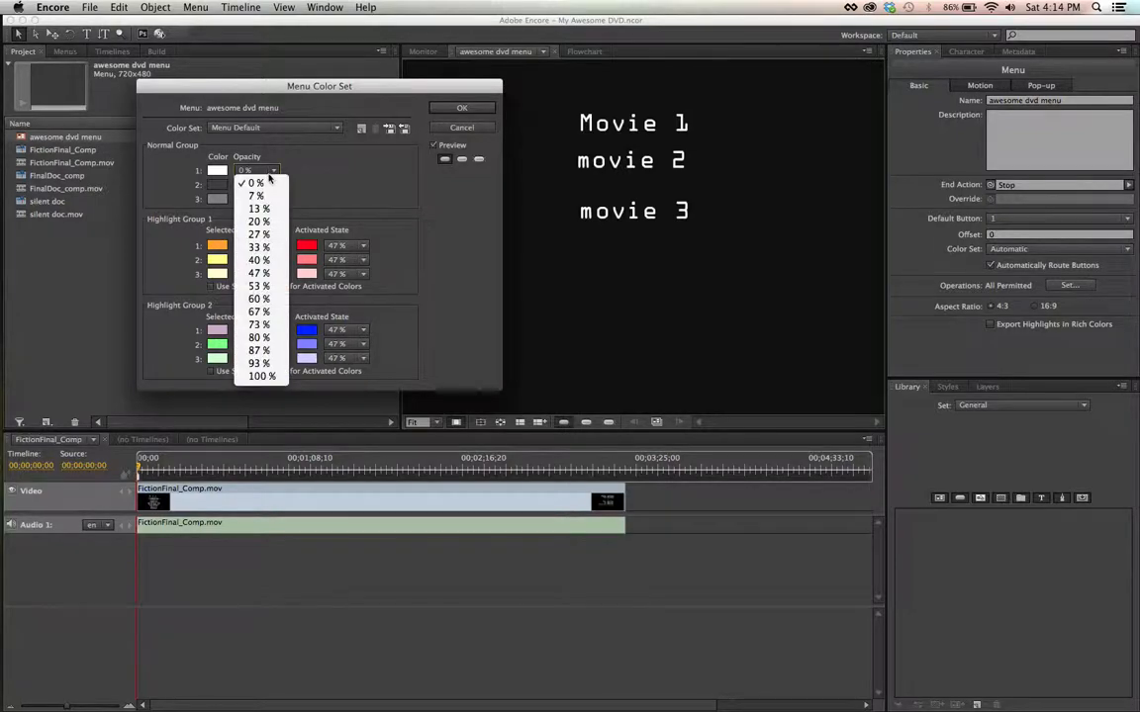
click(261, 376)
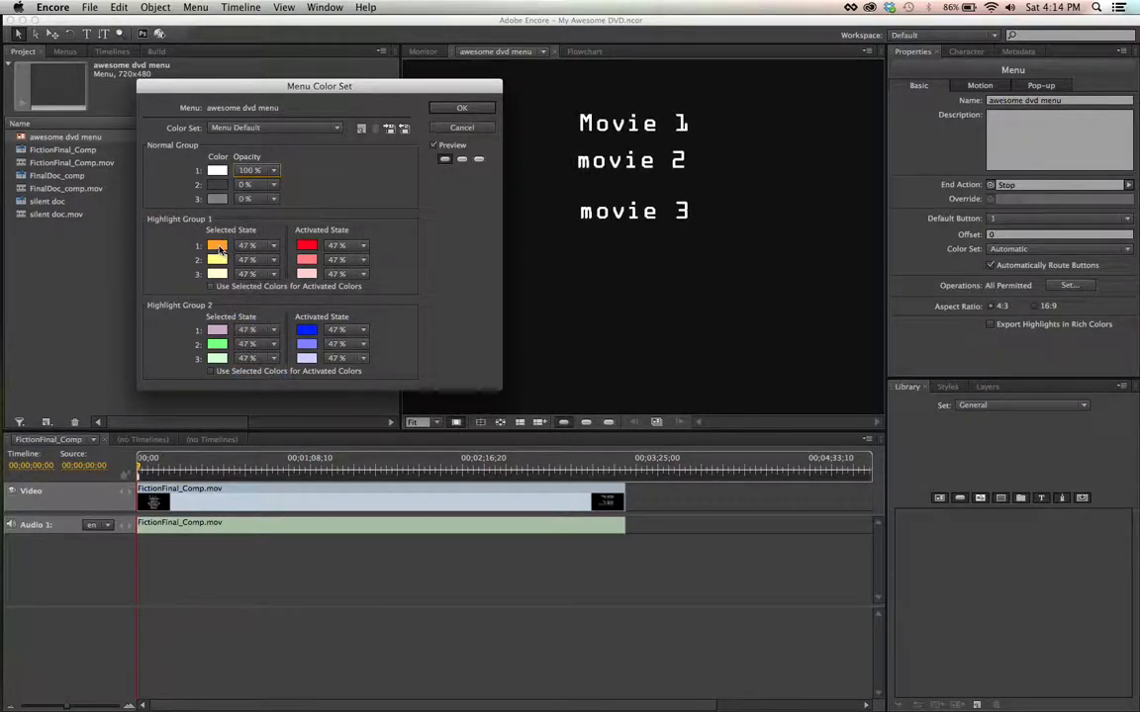
Set the Highlight Group 1 Selected State color 1 opacity to 100% and preview the buttons' selected state
click(247, 245)
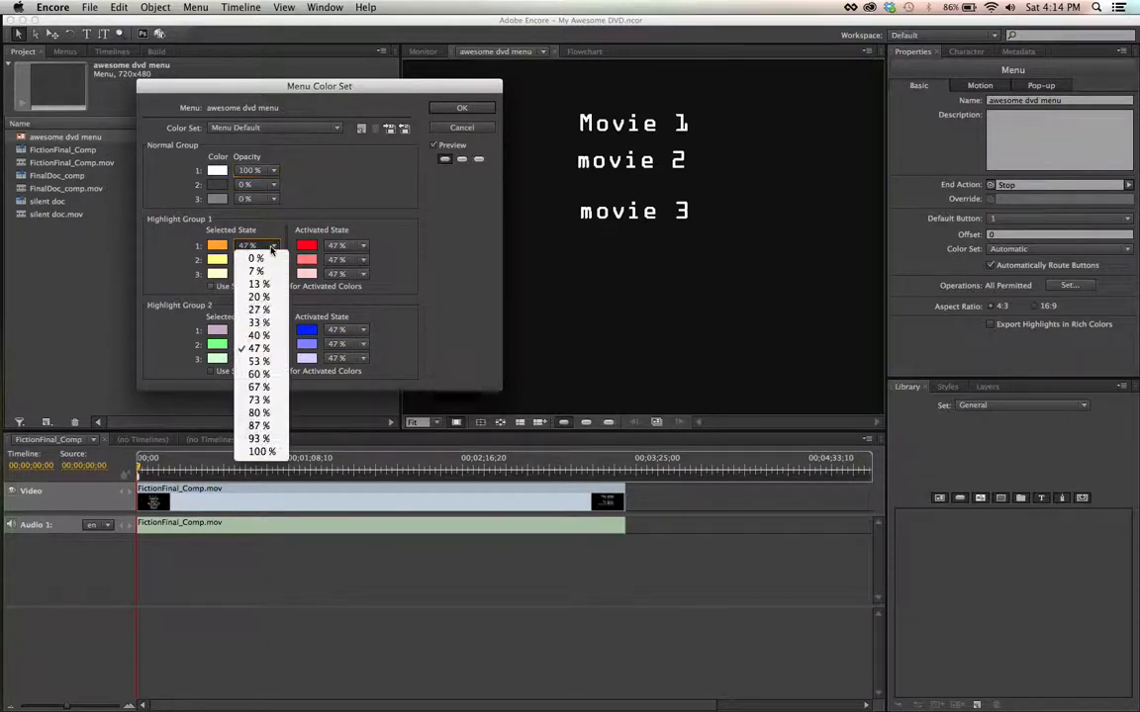
click(261, 452)
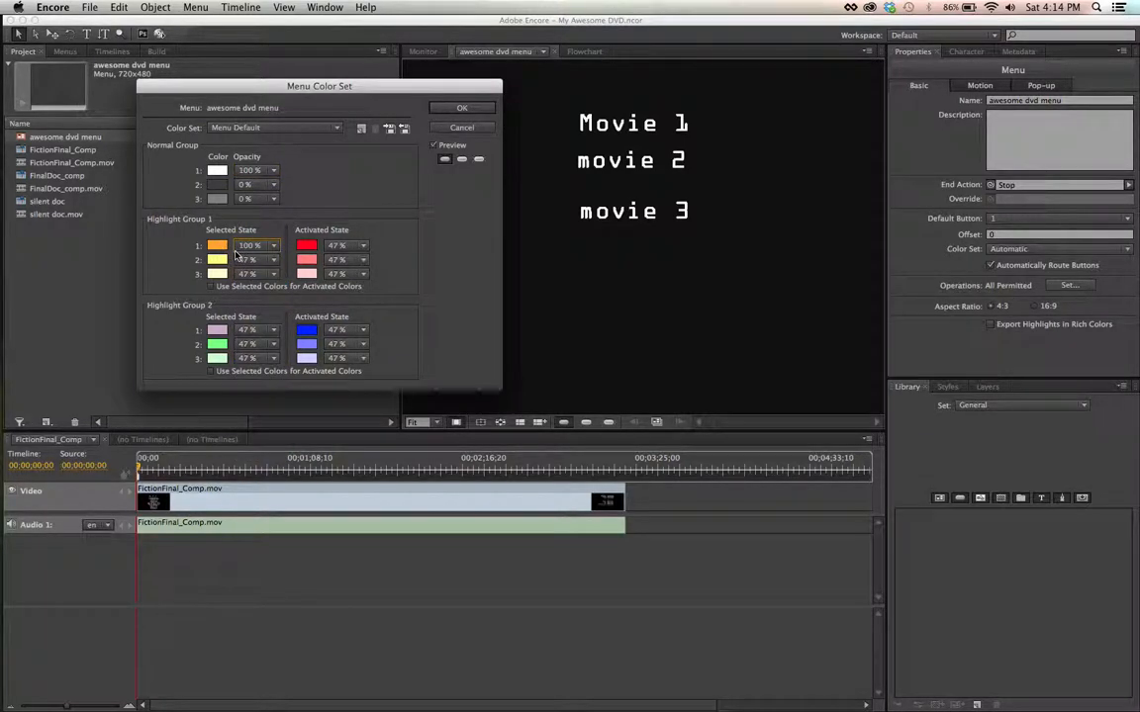
click(461, 158)
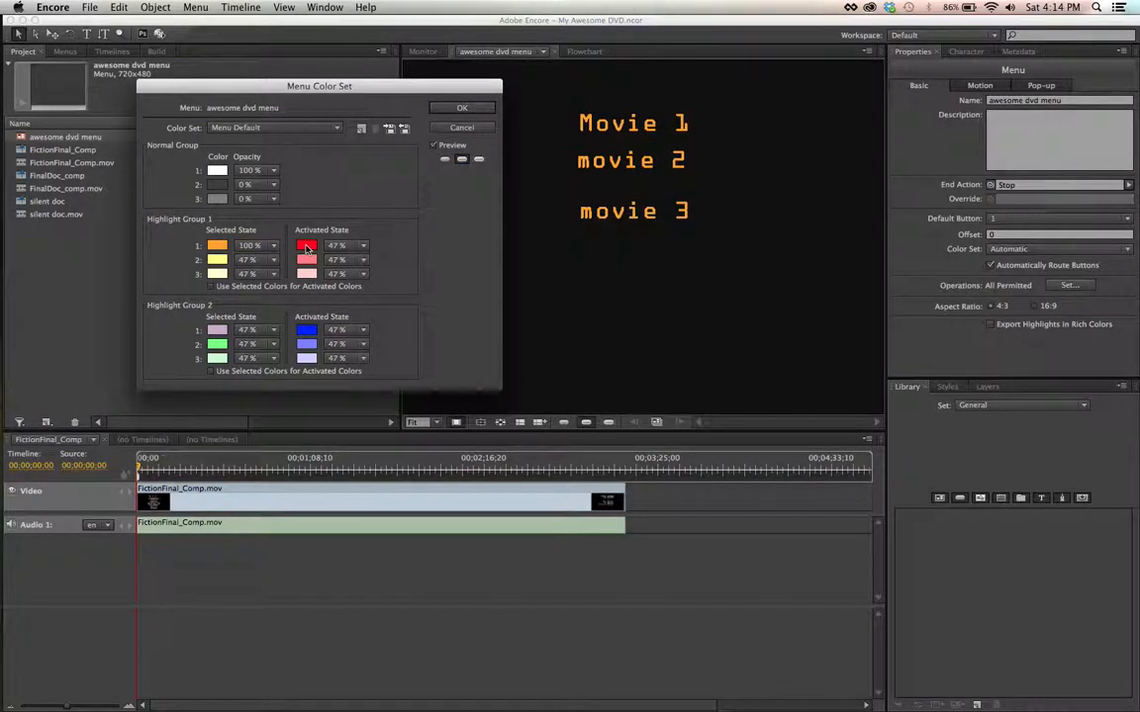
Set the Highlight Group 1 Activated State color 1 opacity to 100%, preview the activated state and apply the color set
click(348, 245)
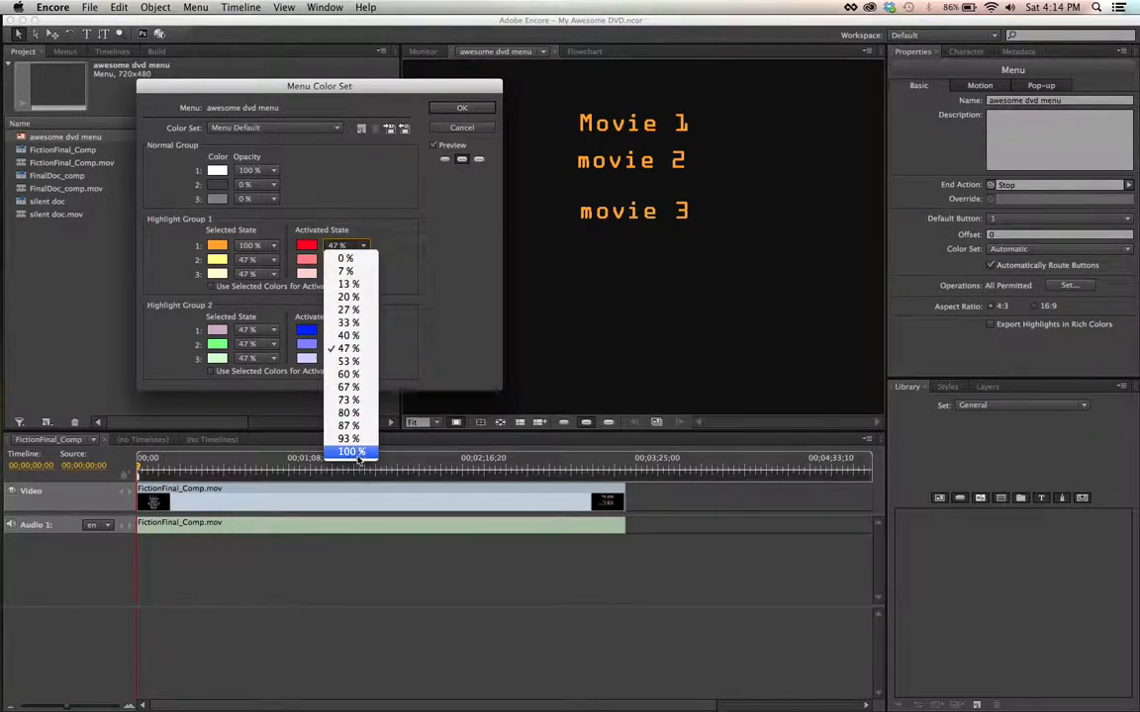
click(351, 452)
click(307, 245)
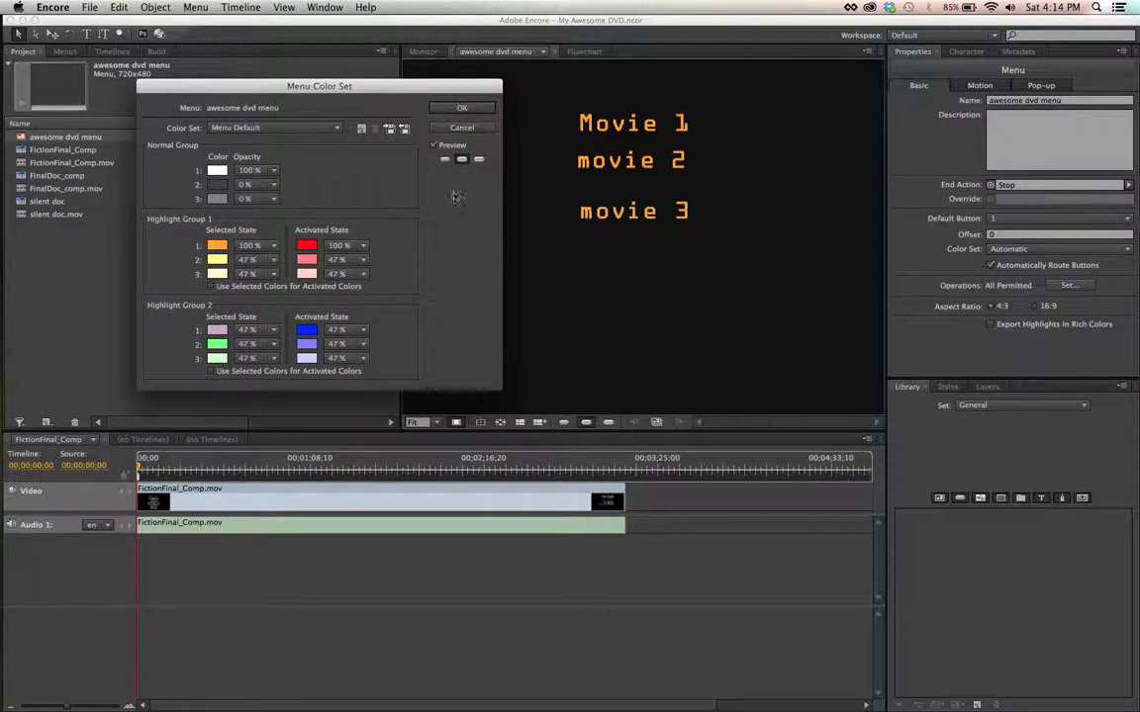
click(479, 158)
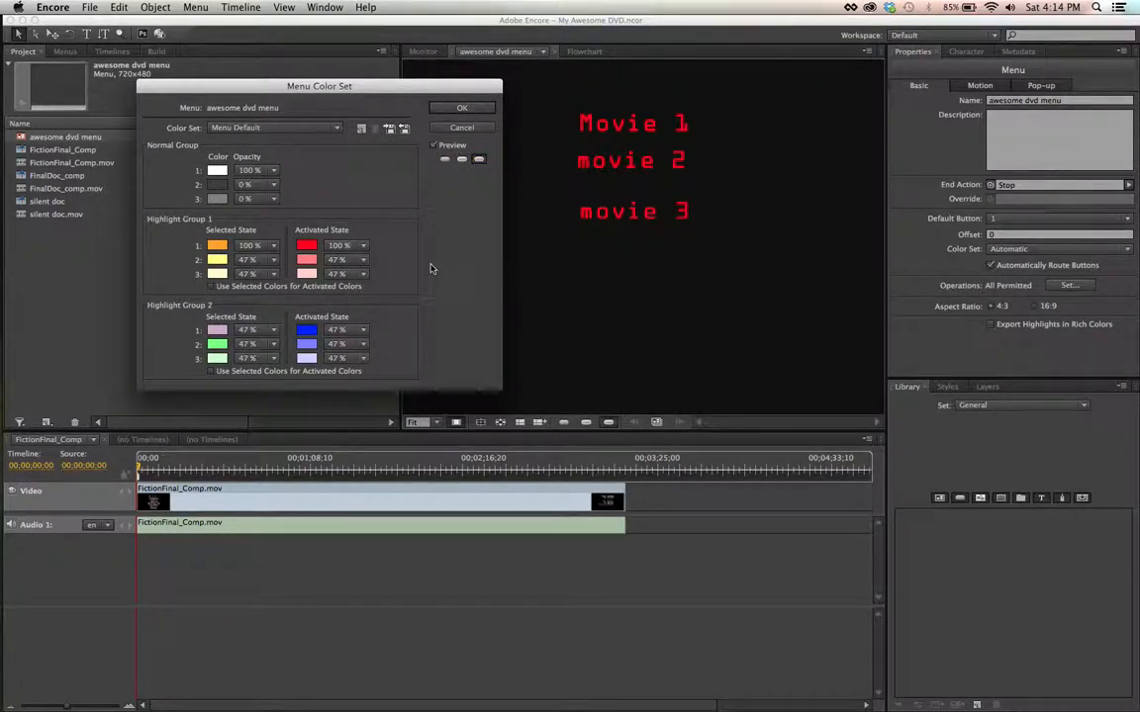
click(461, 107)
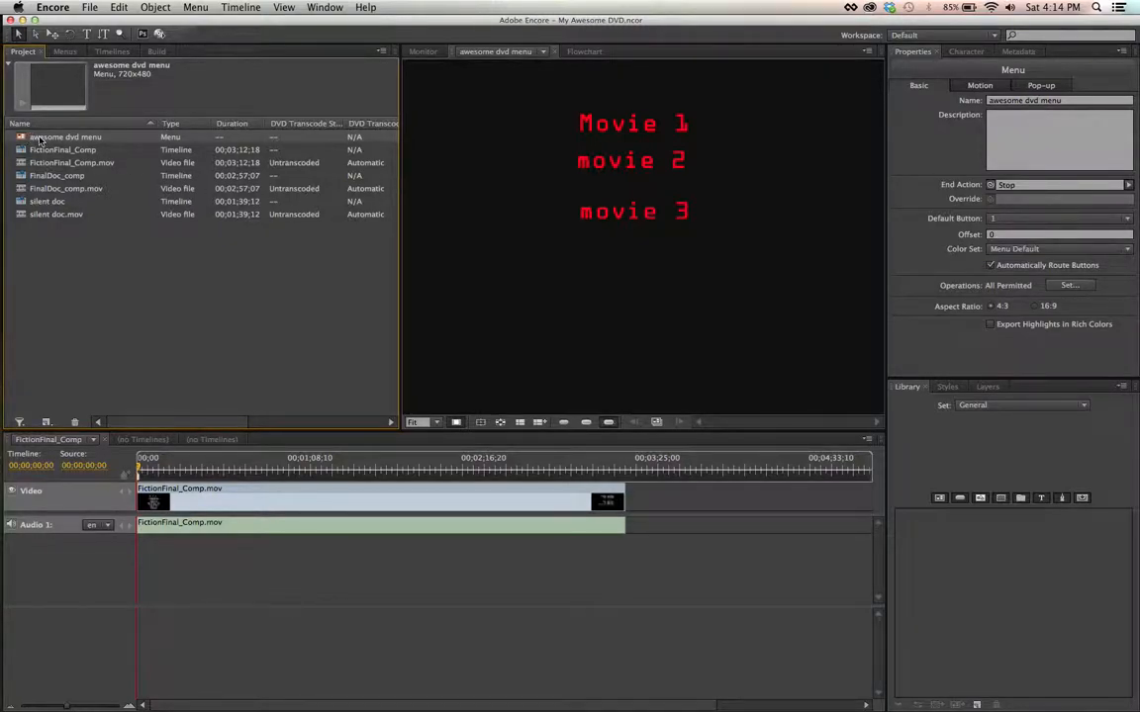
Try to preview the project and set awesome dvd menu as its First Play
click(143, 34)
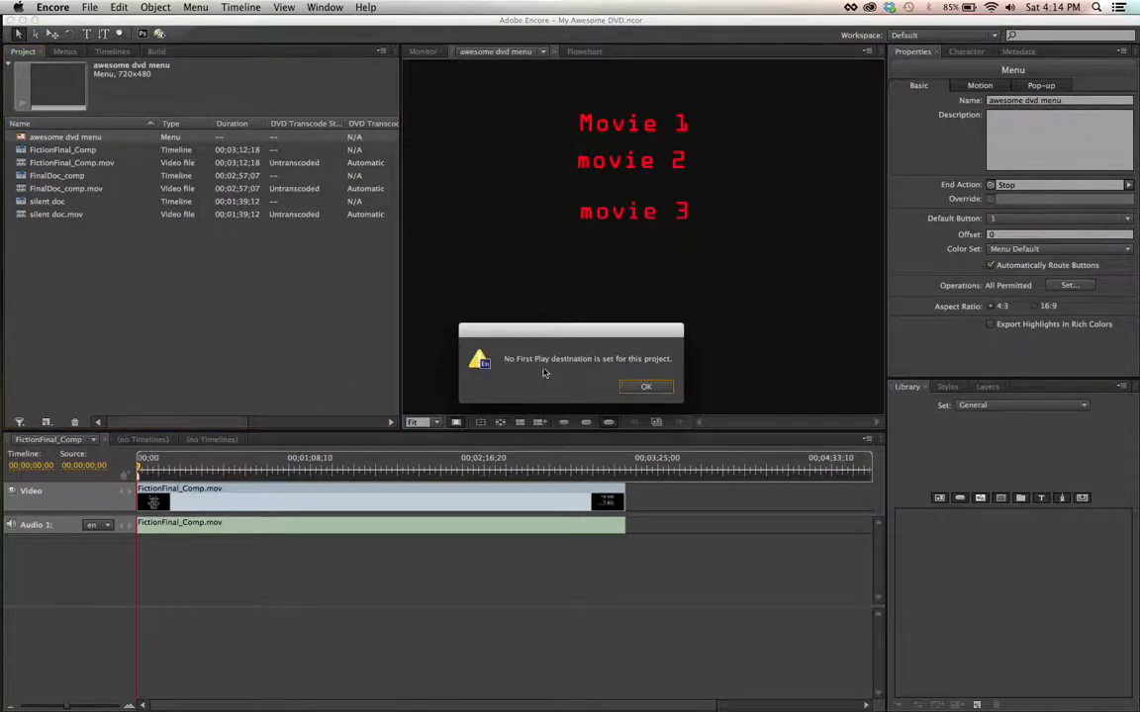
click(641, 389)
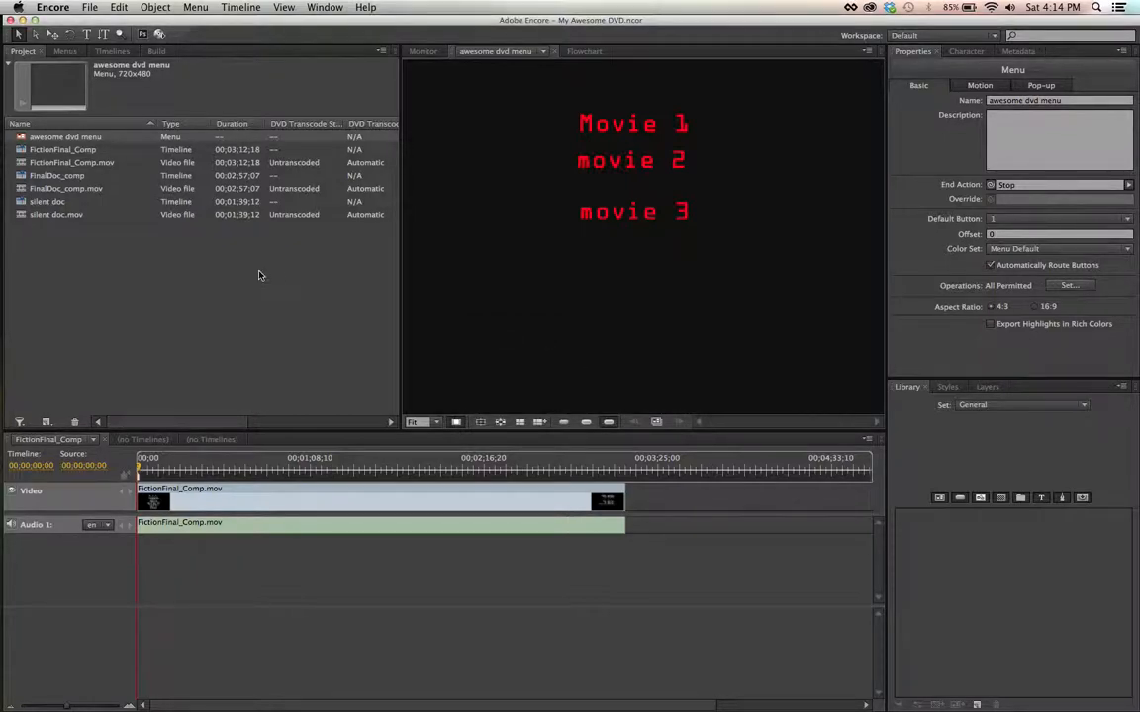
key(super+shift+slash)
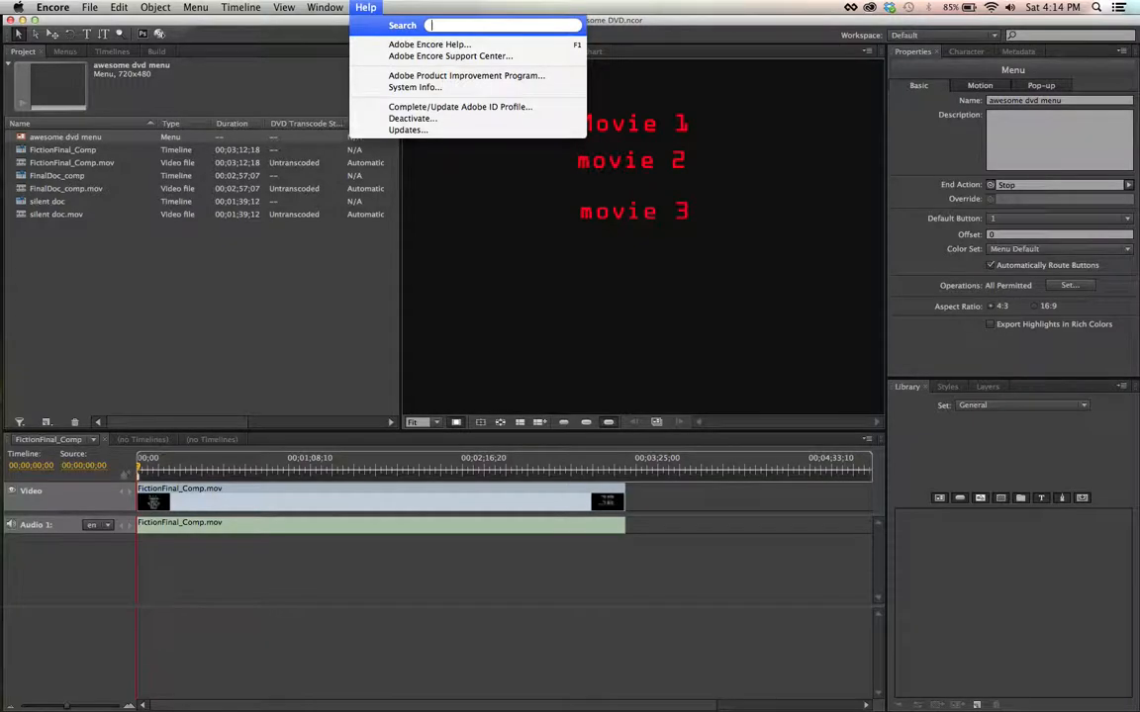
text(firs)
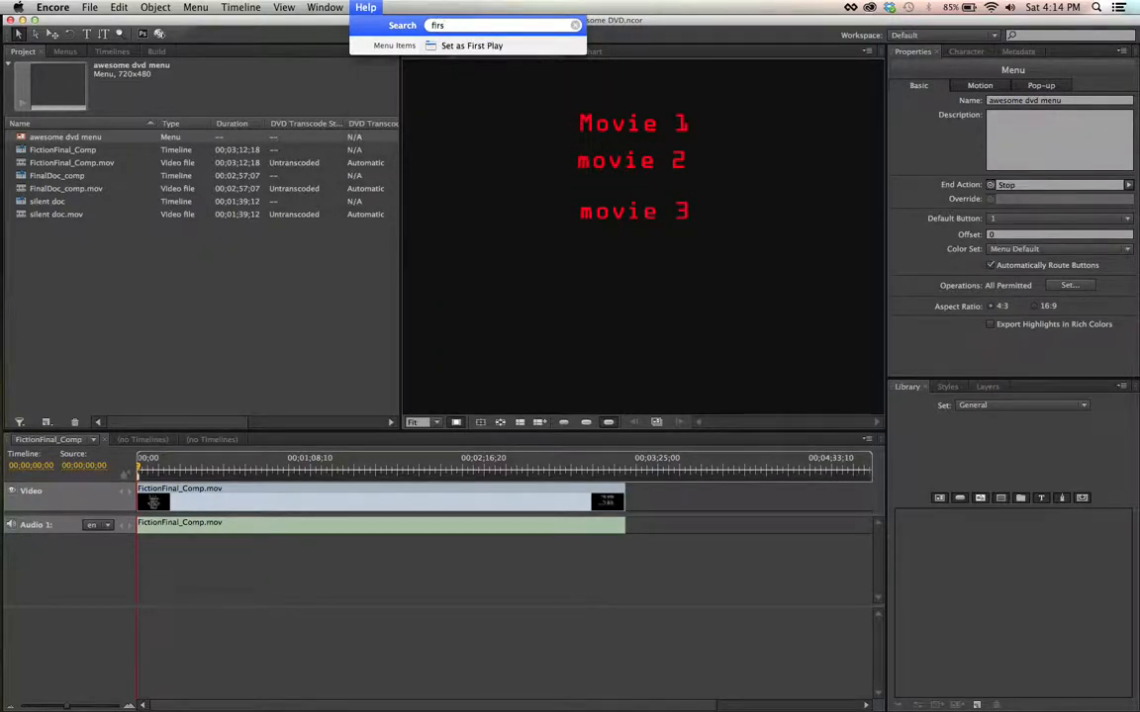
mouse_move(469, 47)
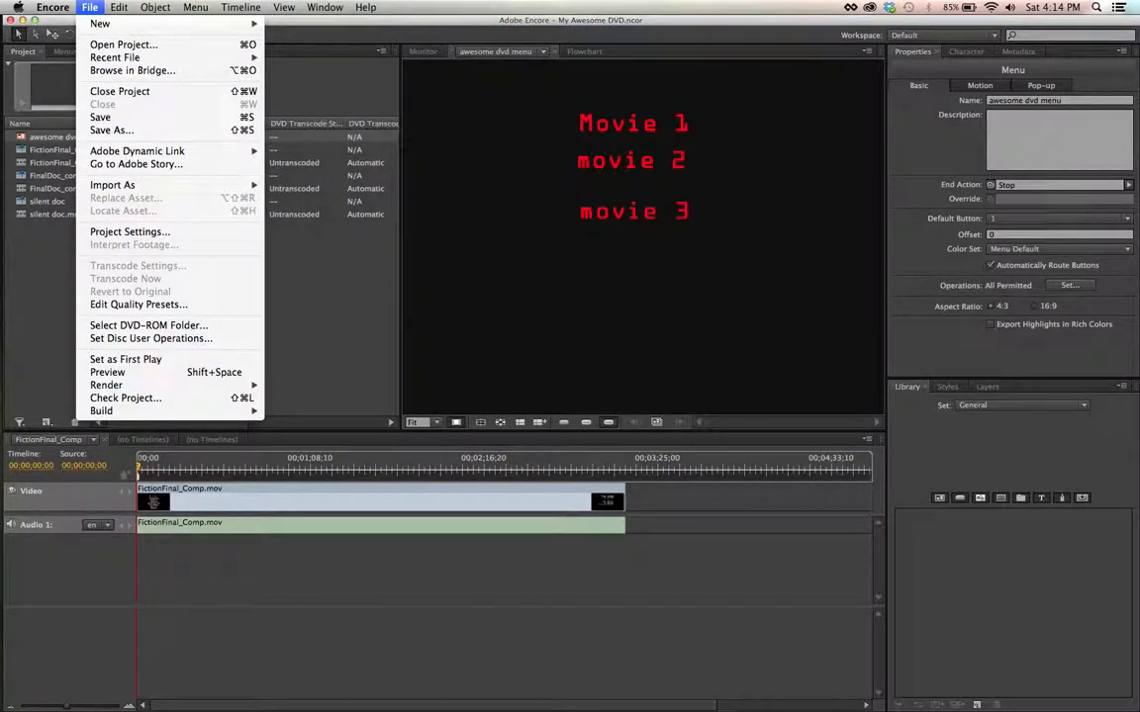
click(139, 361)
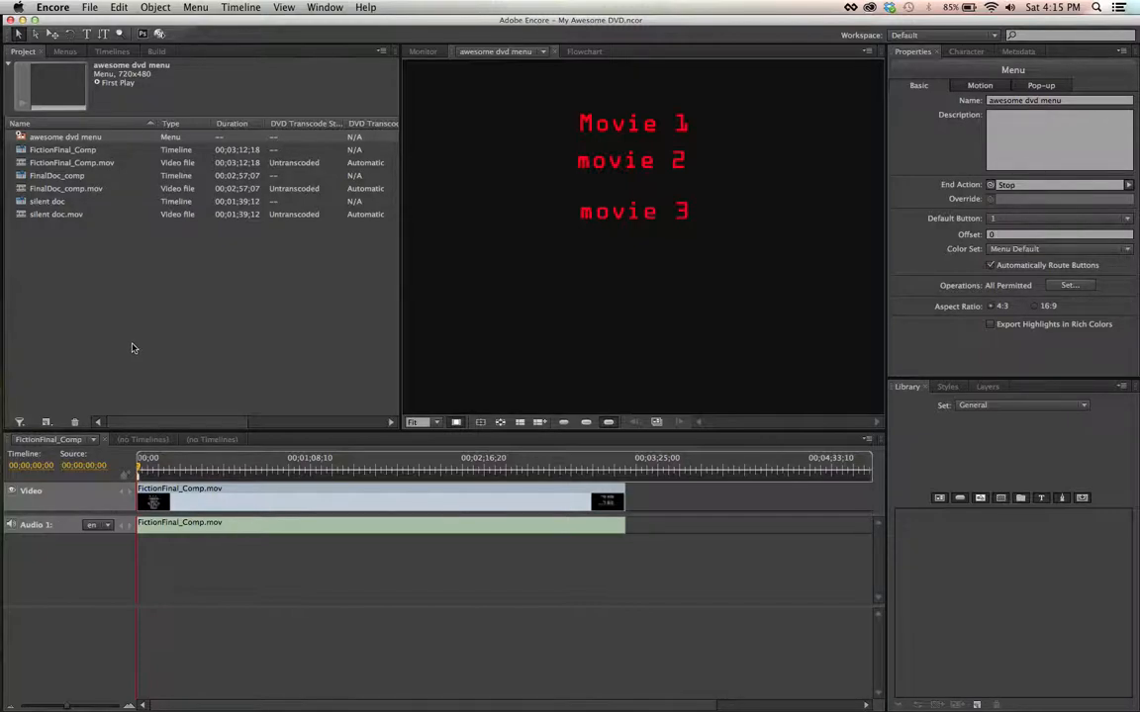
Preview the project, exit the preview, and check the First Play setting of awesome dvd menu
click(158, 35)
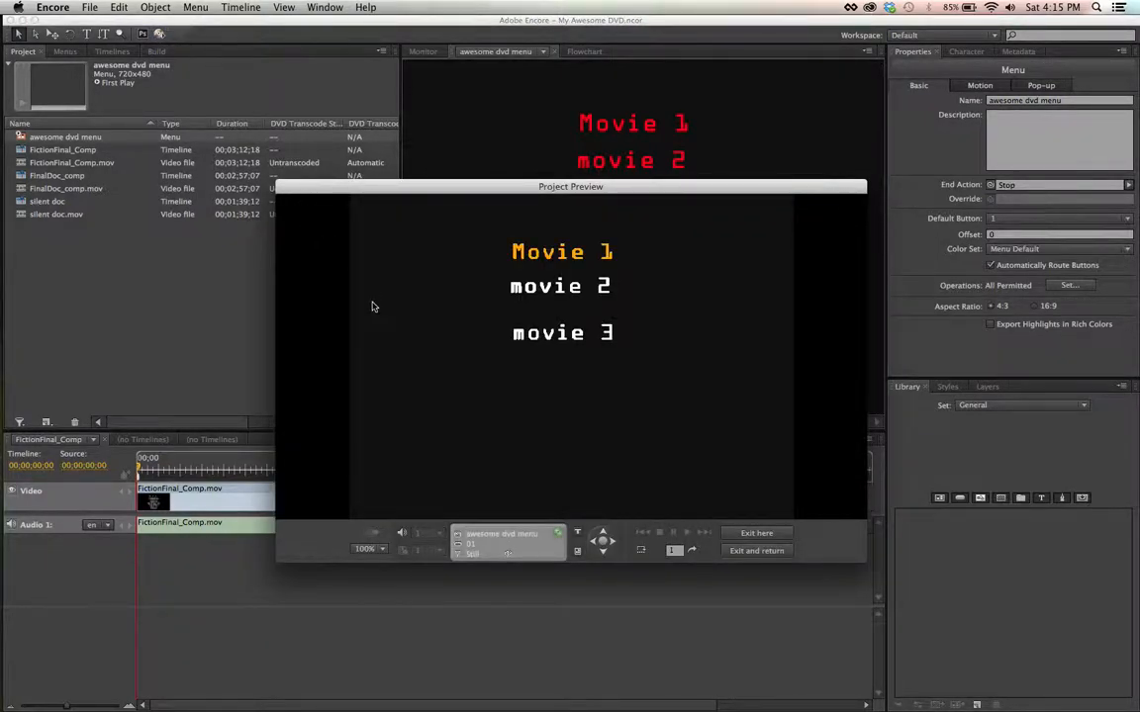
click(756, 533)
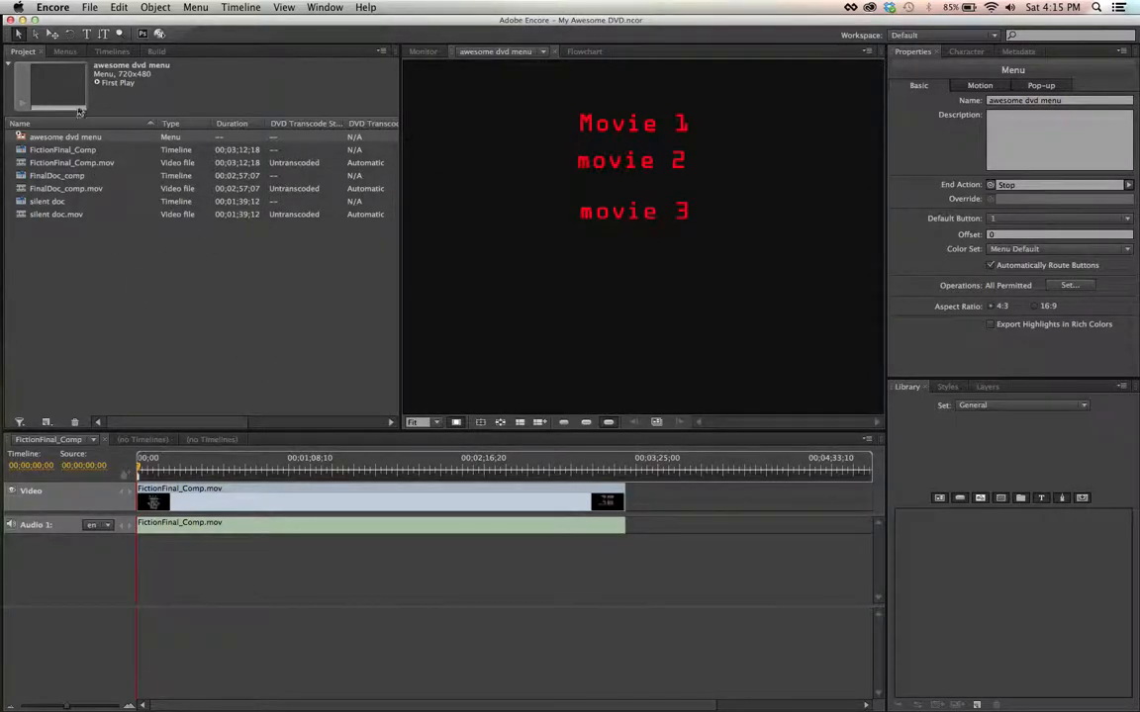
click(119, 145)
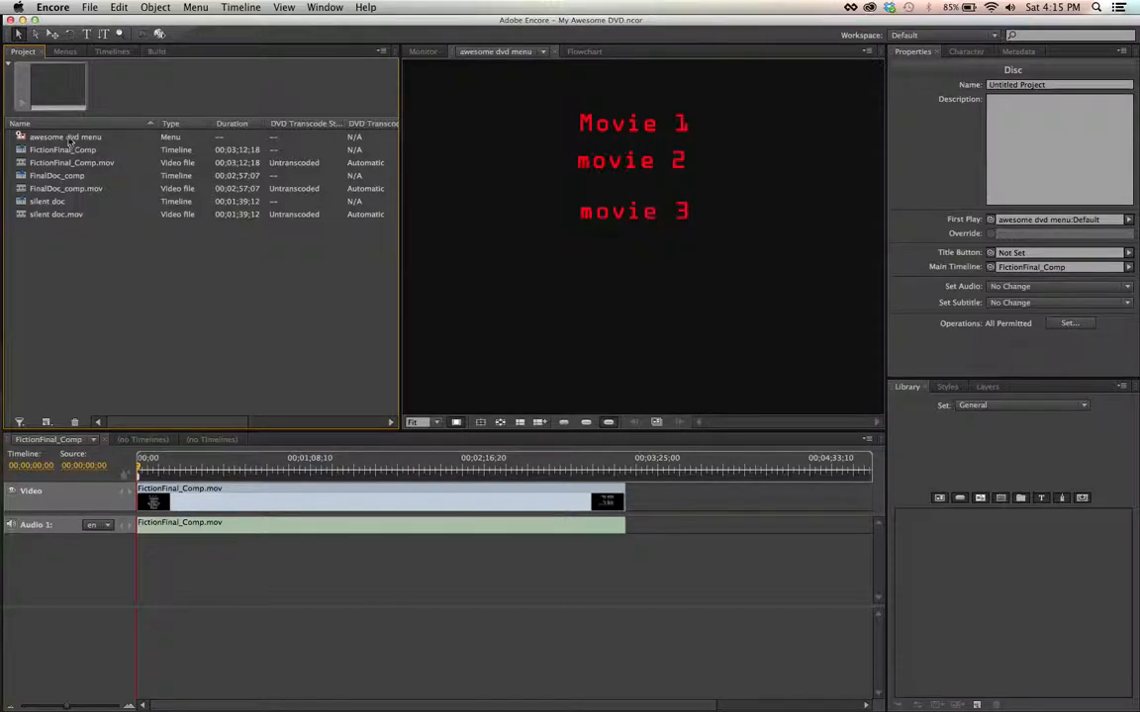
click(113, 138)
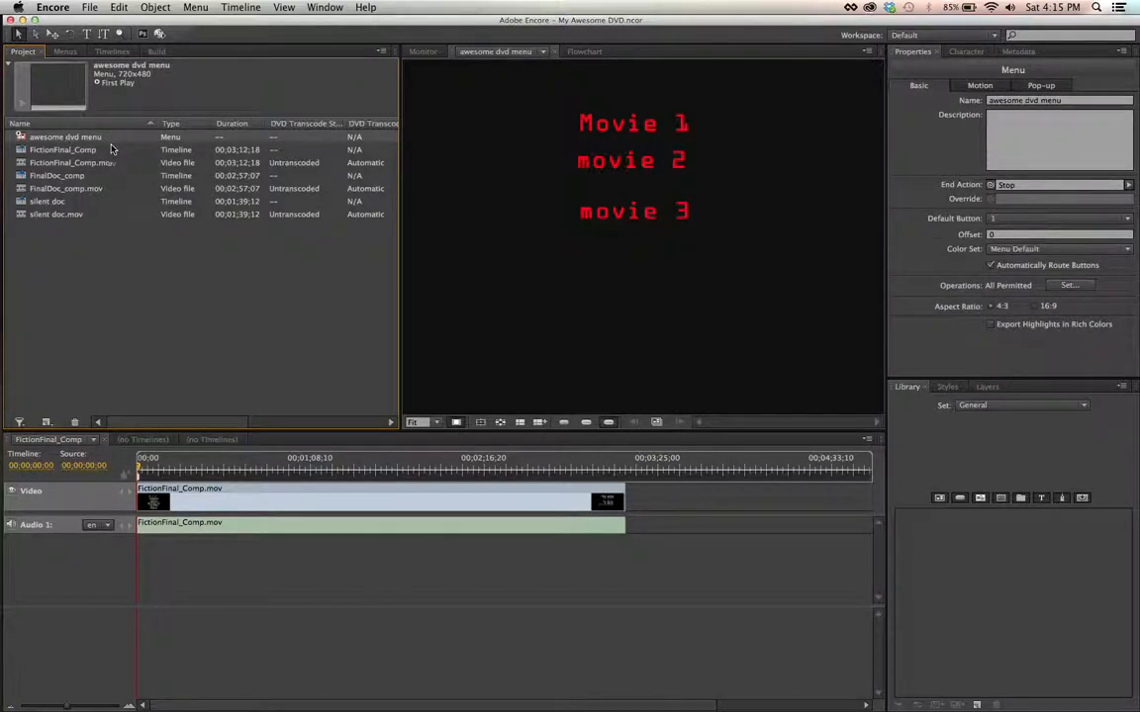
key(super+shift+a)
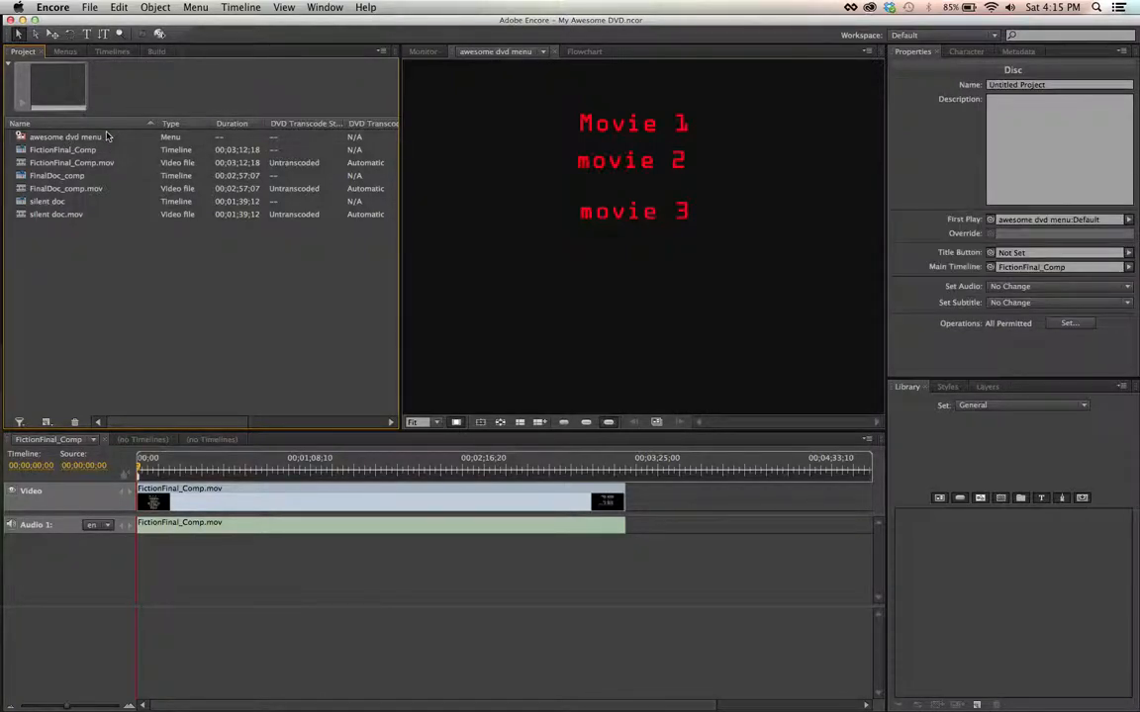
click(87, 137)
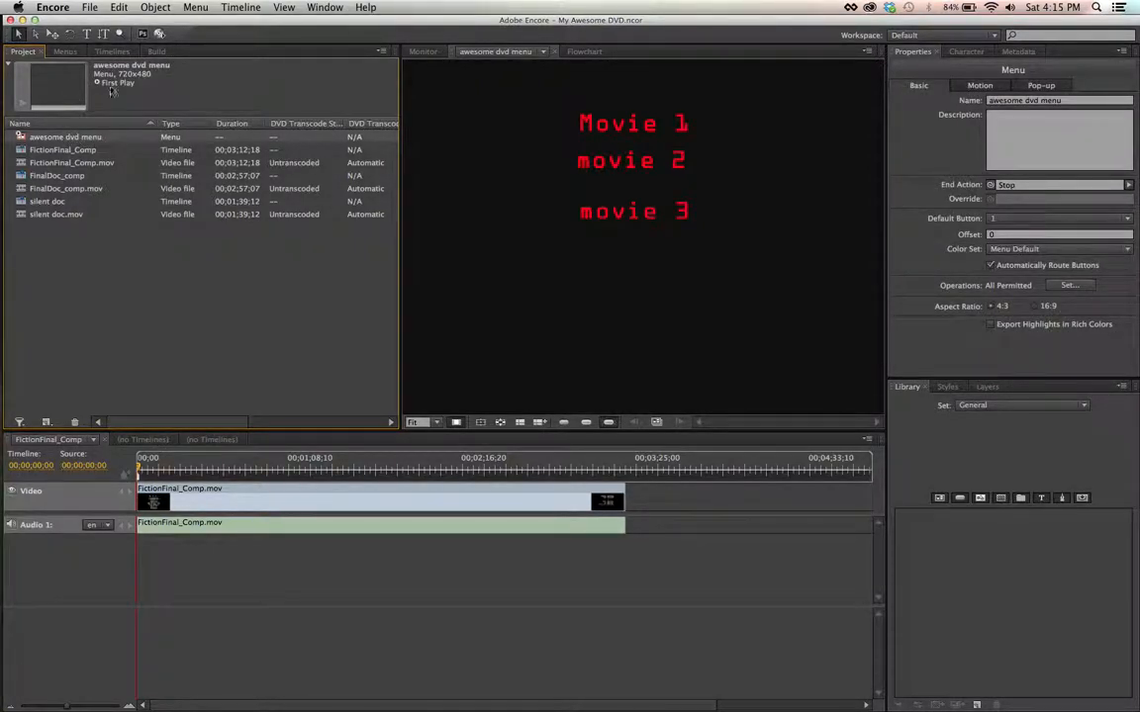
Preview the project, move through the menu buttons to movie 3, play it and exit the preview at the playing movie
click(89, 7)
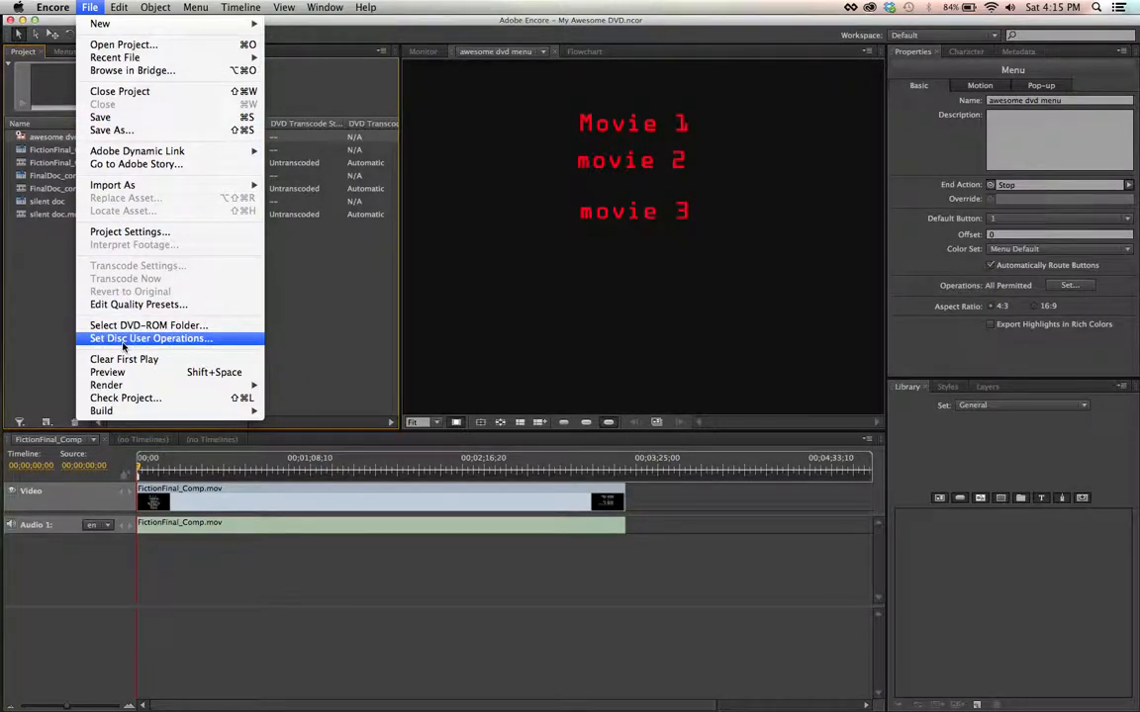
click(48, 296)
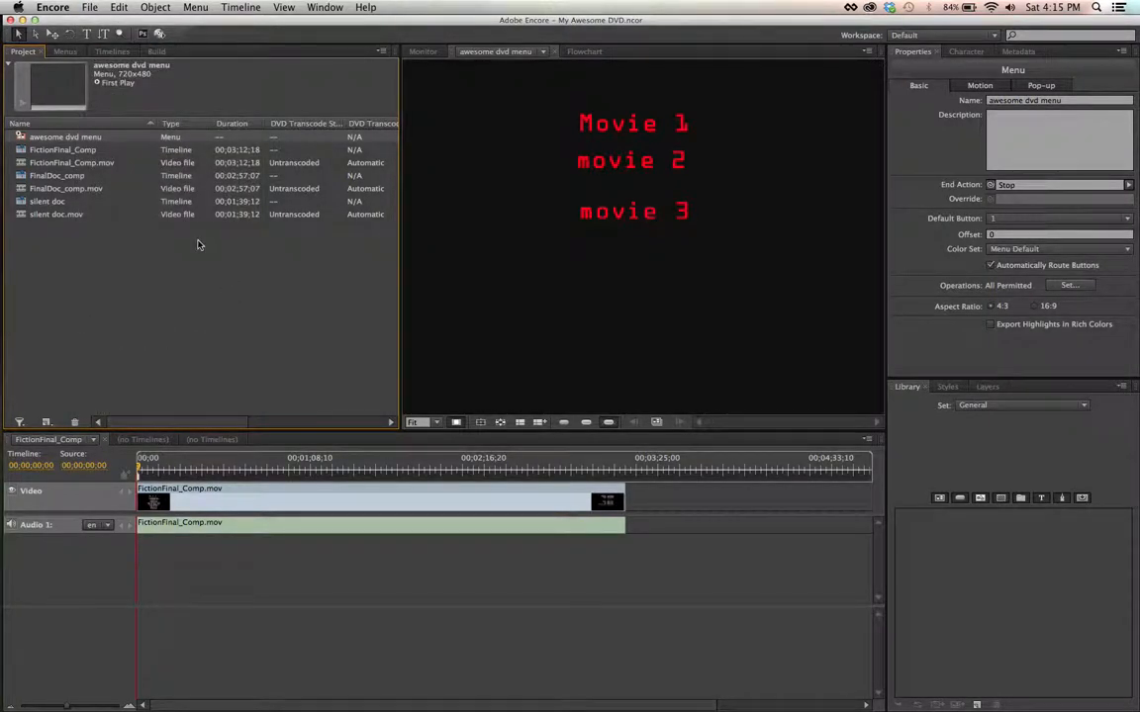
click(142, 34)
drag(404, 192, 389, 98)
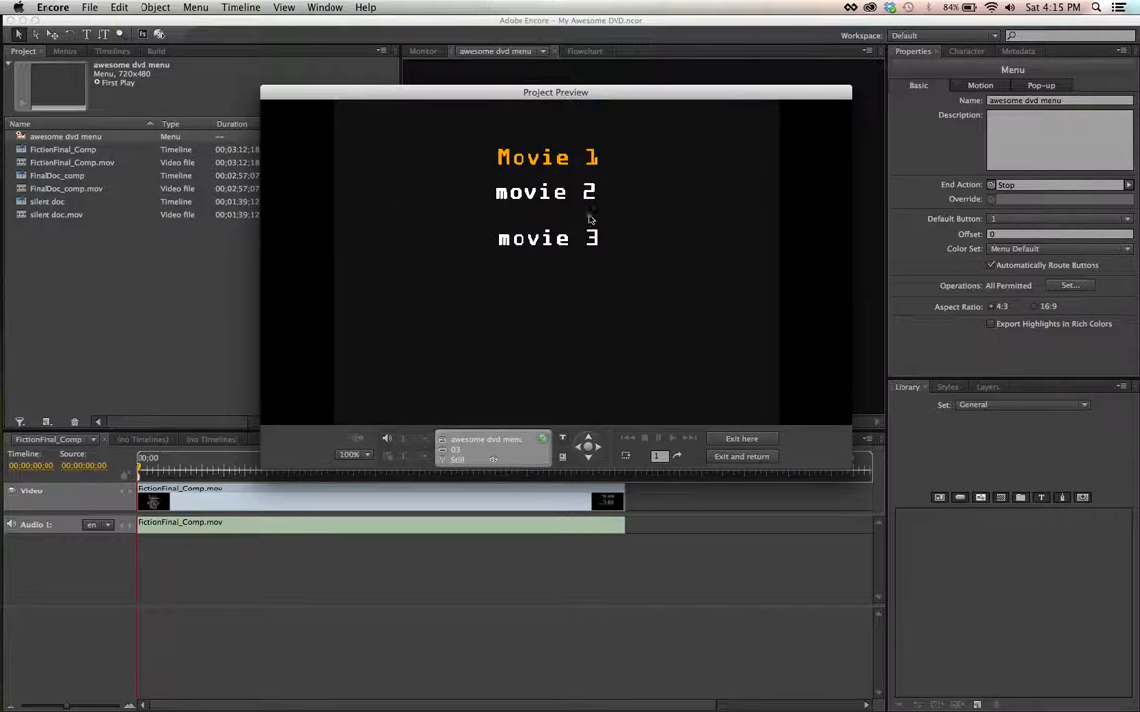
click(585, 447)
click(586, 459)
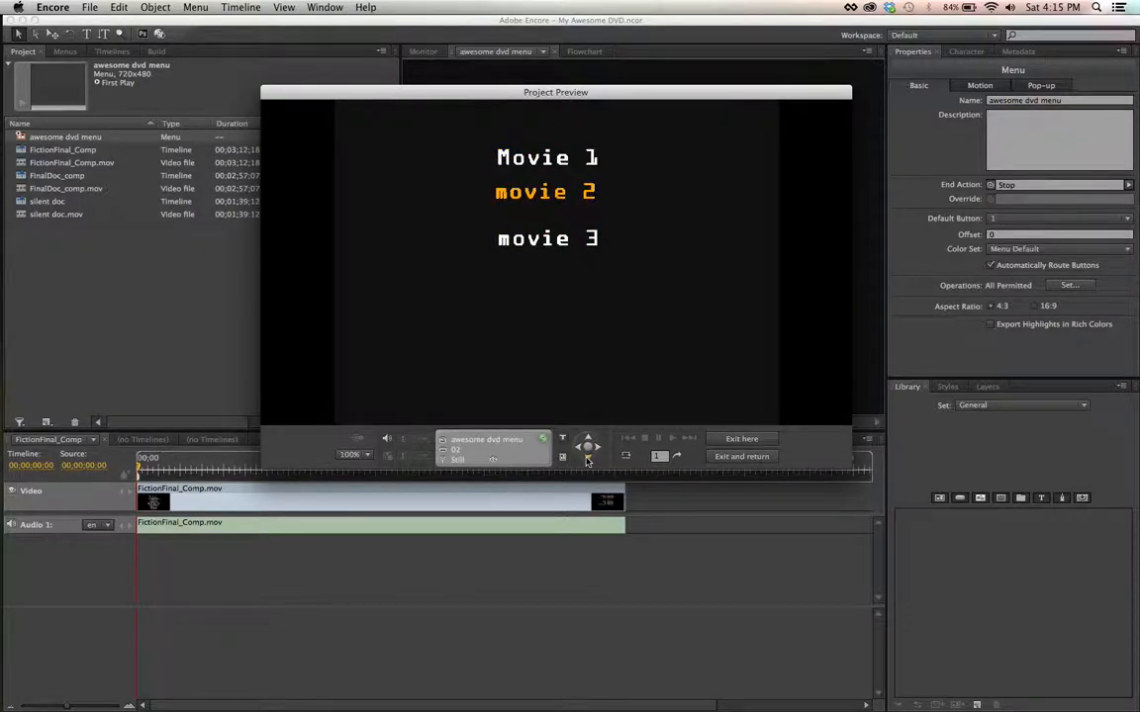
click(587, 459)
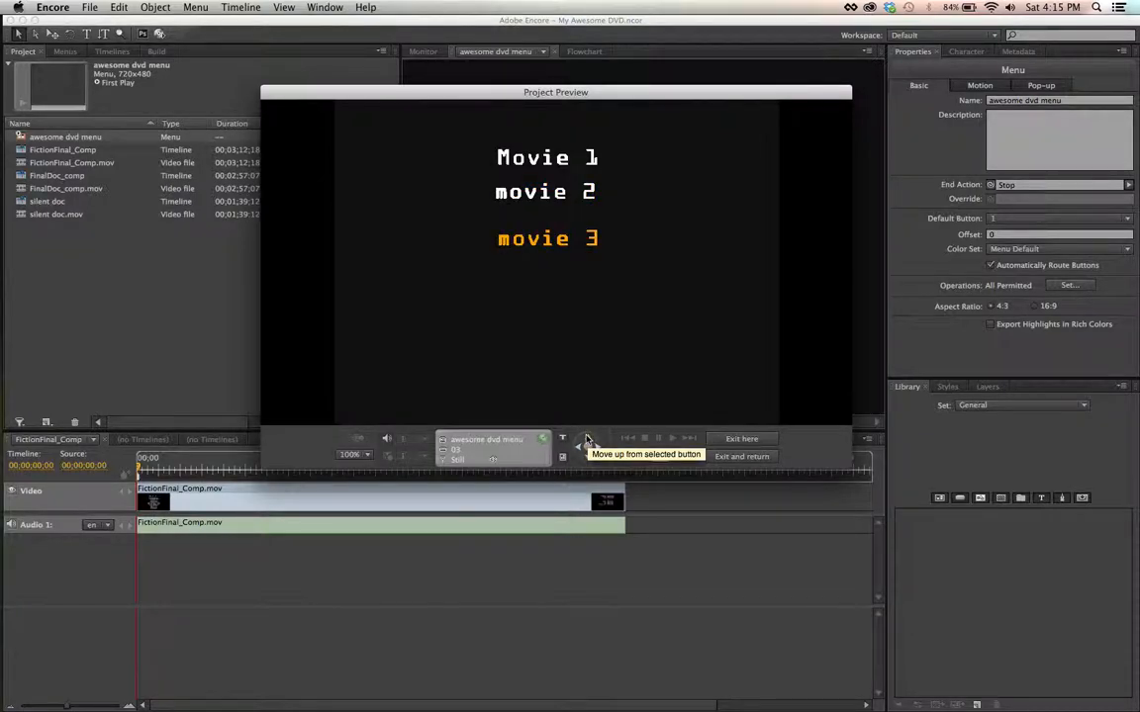
click(588, 447)
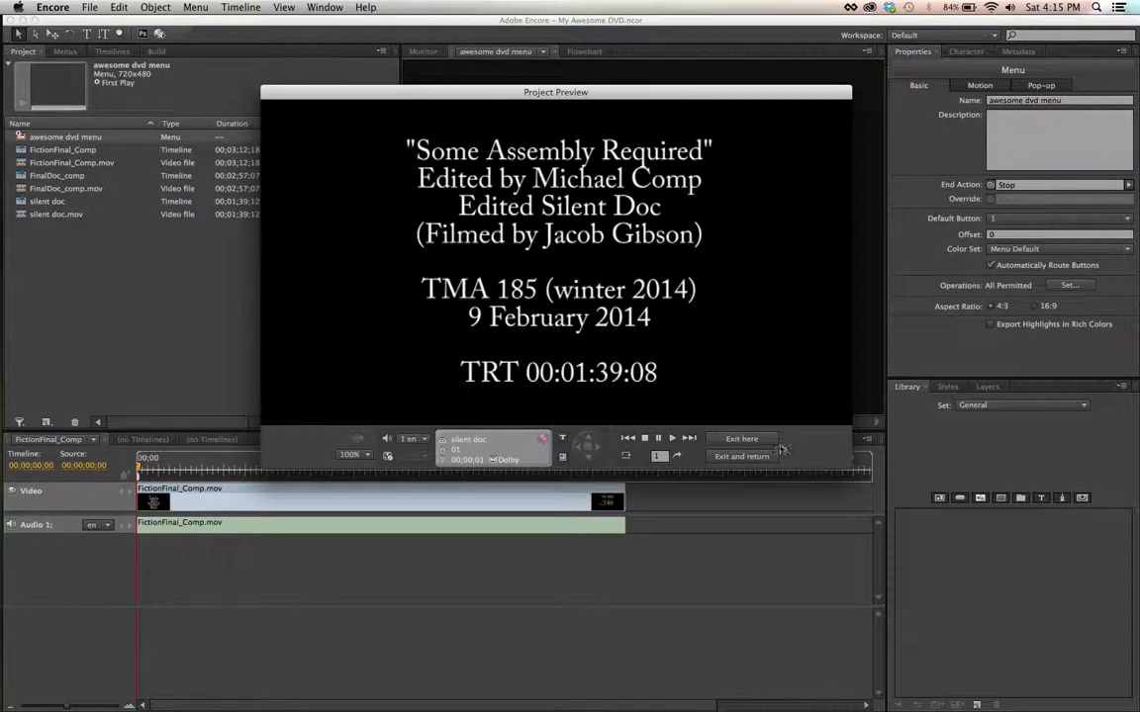
click(742, 439)
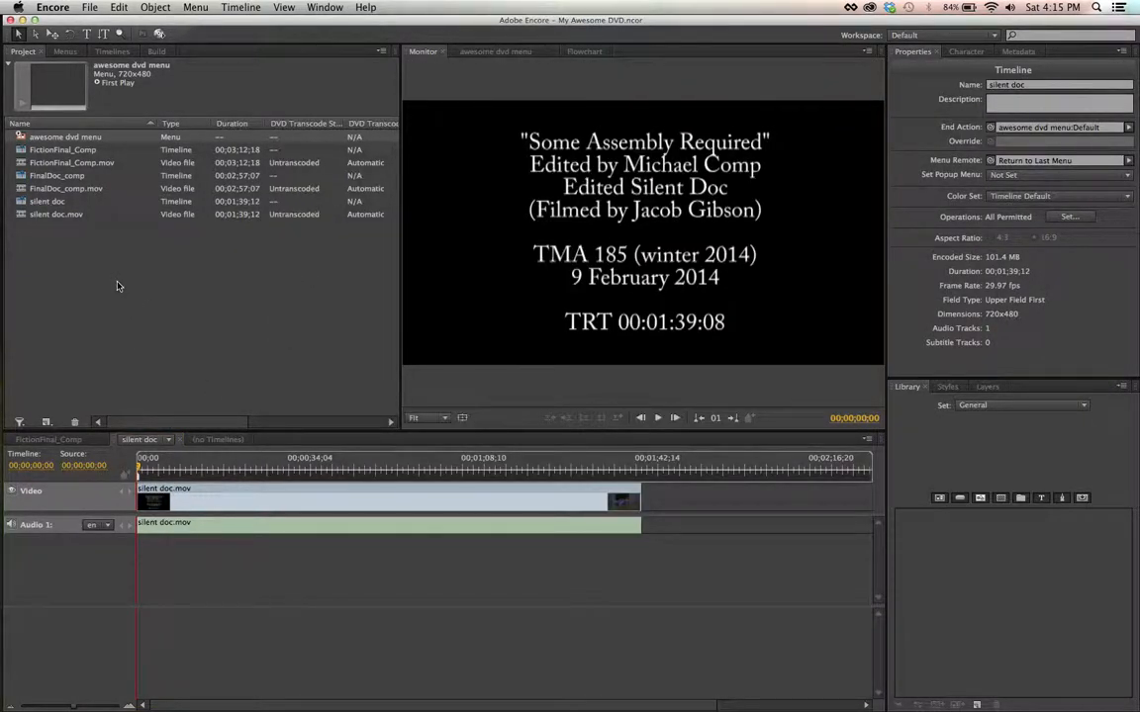
Reopen awesome dvd menu in the menu viewer
click(81, 138)
click(85, 149)
double_click(65, 137)
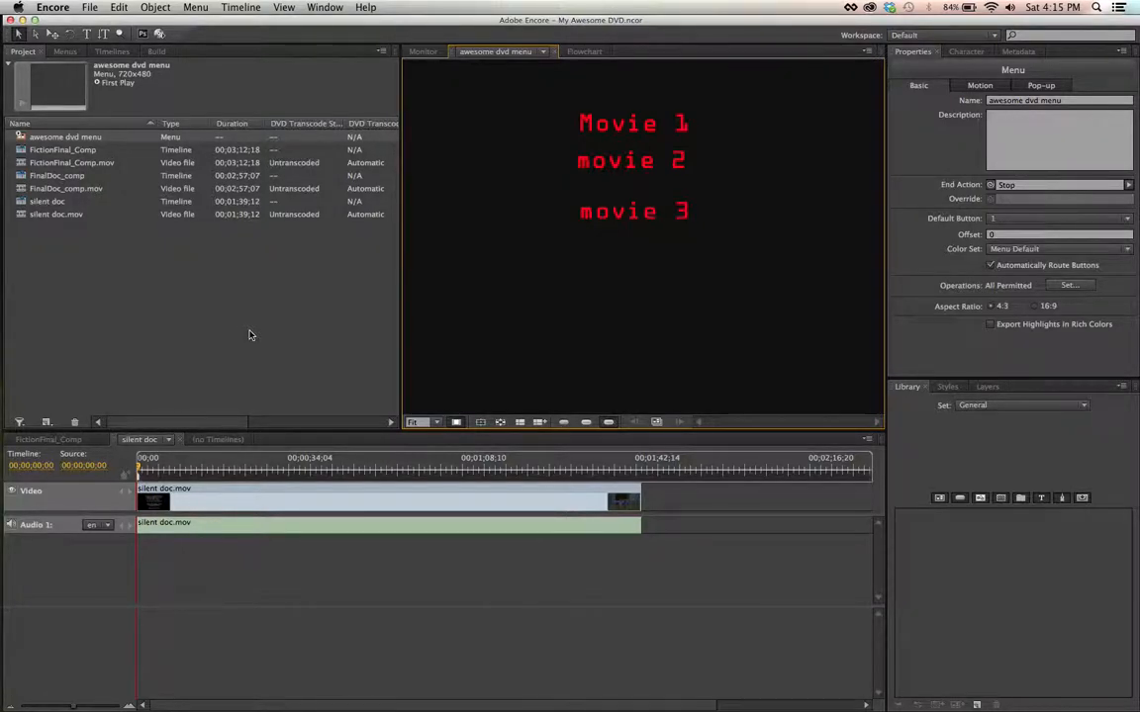
Open the build settings and choose DVD as the format and DVD Disc as the output
click(157, 51)
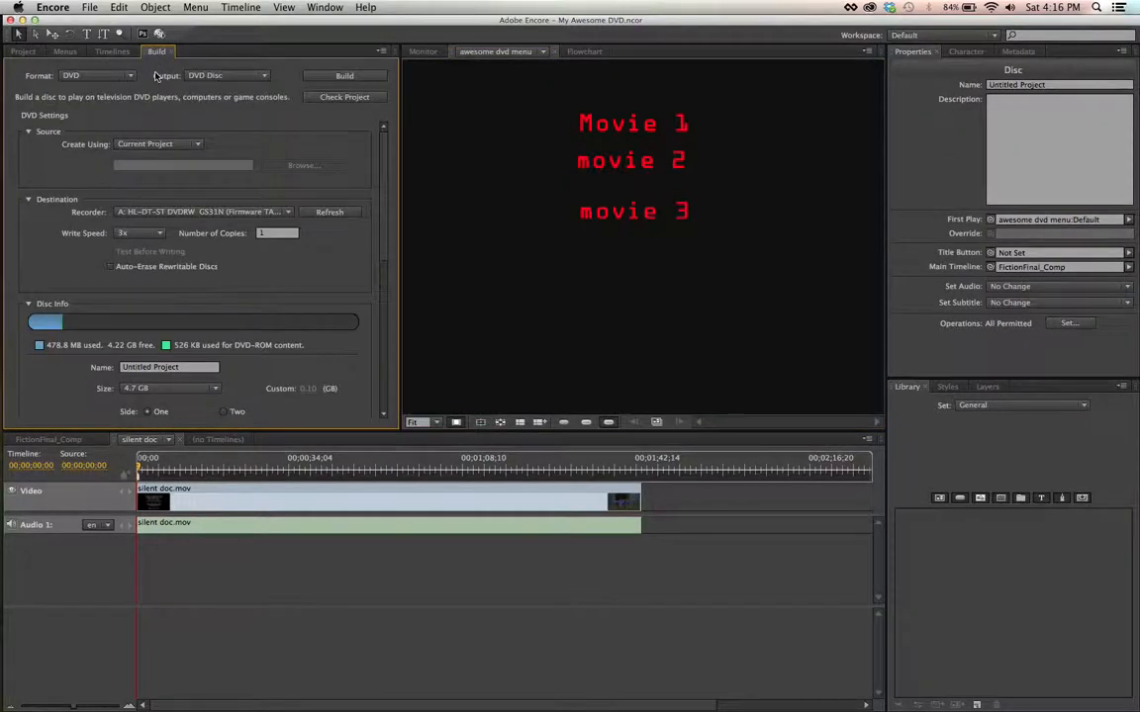
click(99, 75)
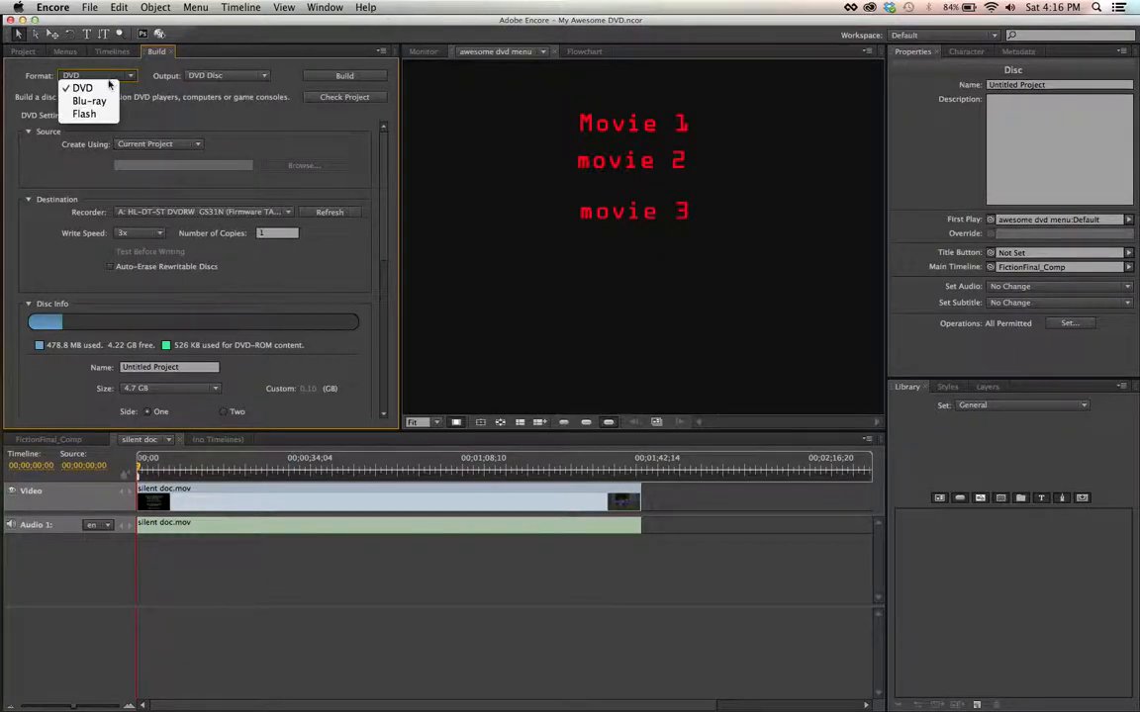
click(83, 88)
click(190, 75)
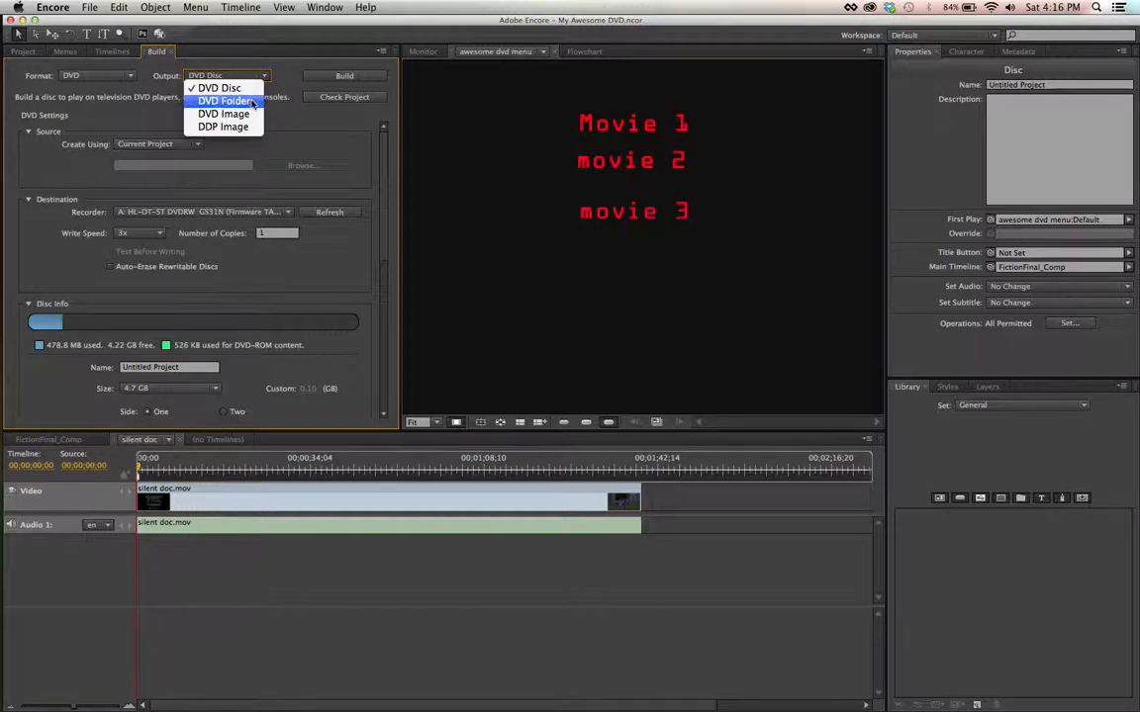
click(247, 88)
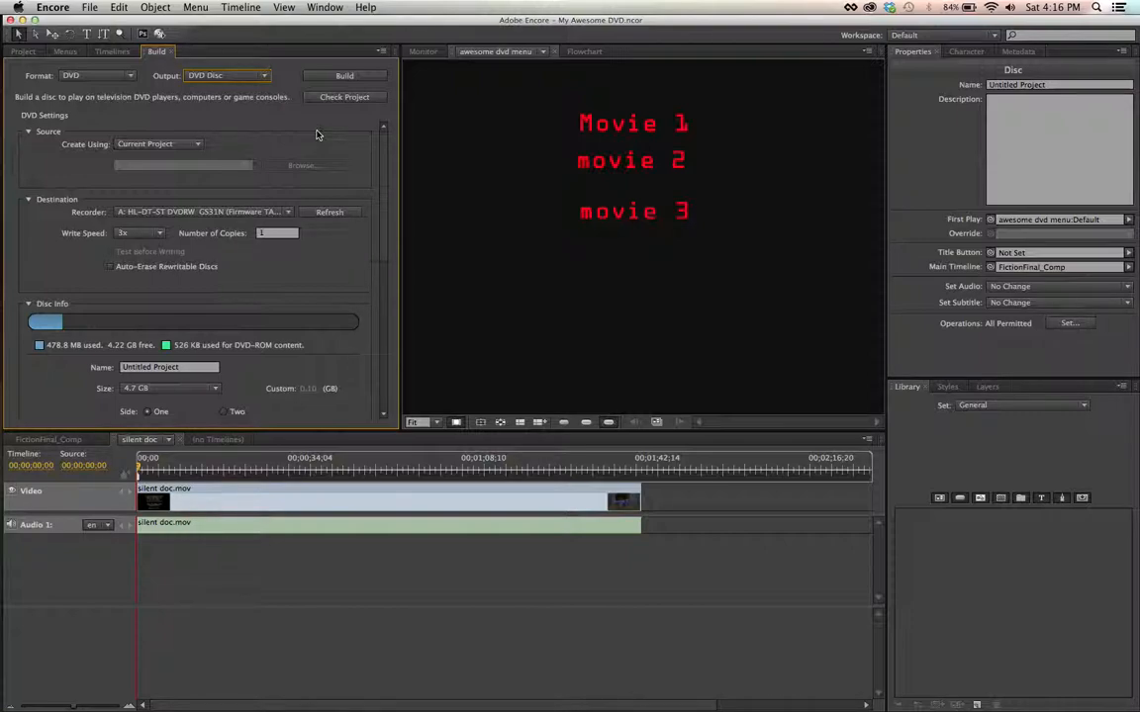
Name the disc "my awesome dvd" in the disc info of the build settings
scroll(317, 134, down, 3)
click(195, 281)
triple_click(195, 281)
text(my awesome dvd)
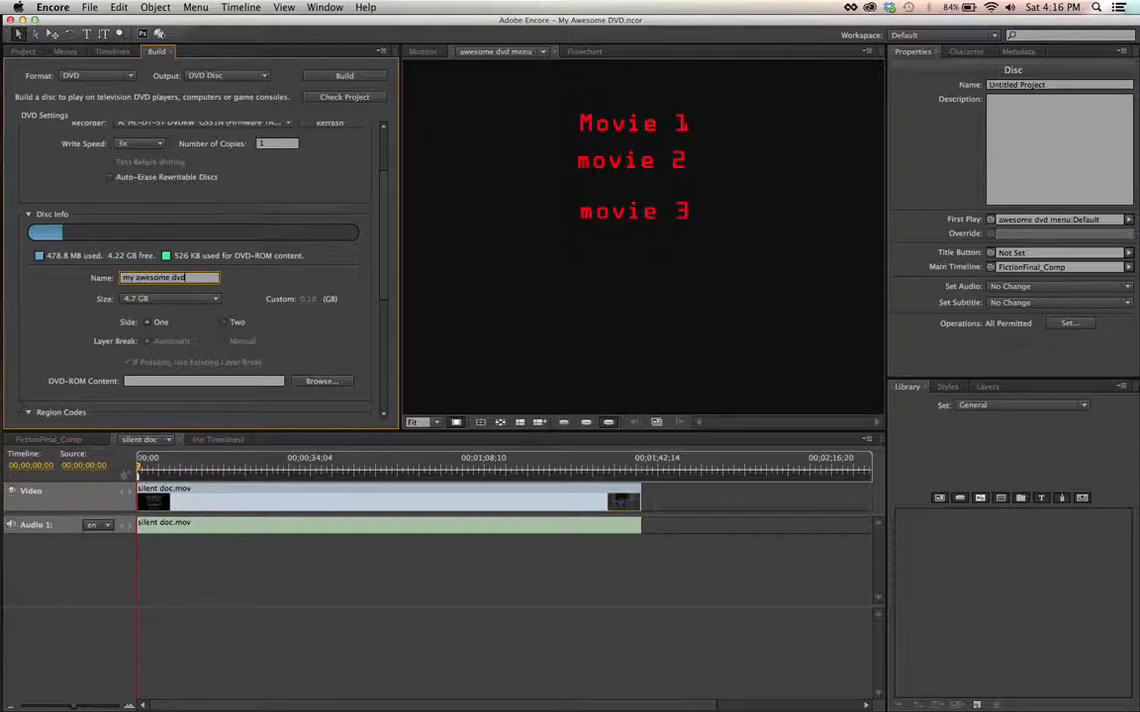
click(248, 292)
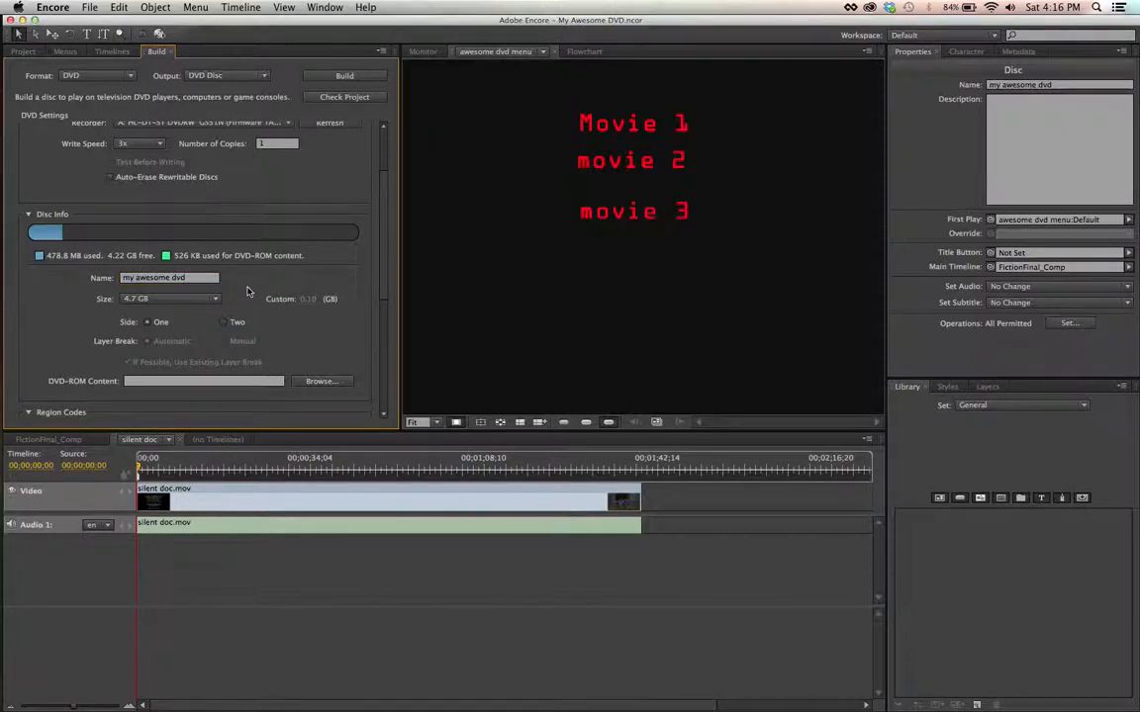
scroll(249, 292, down, 5)
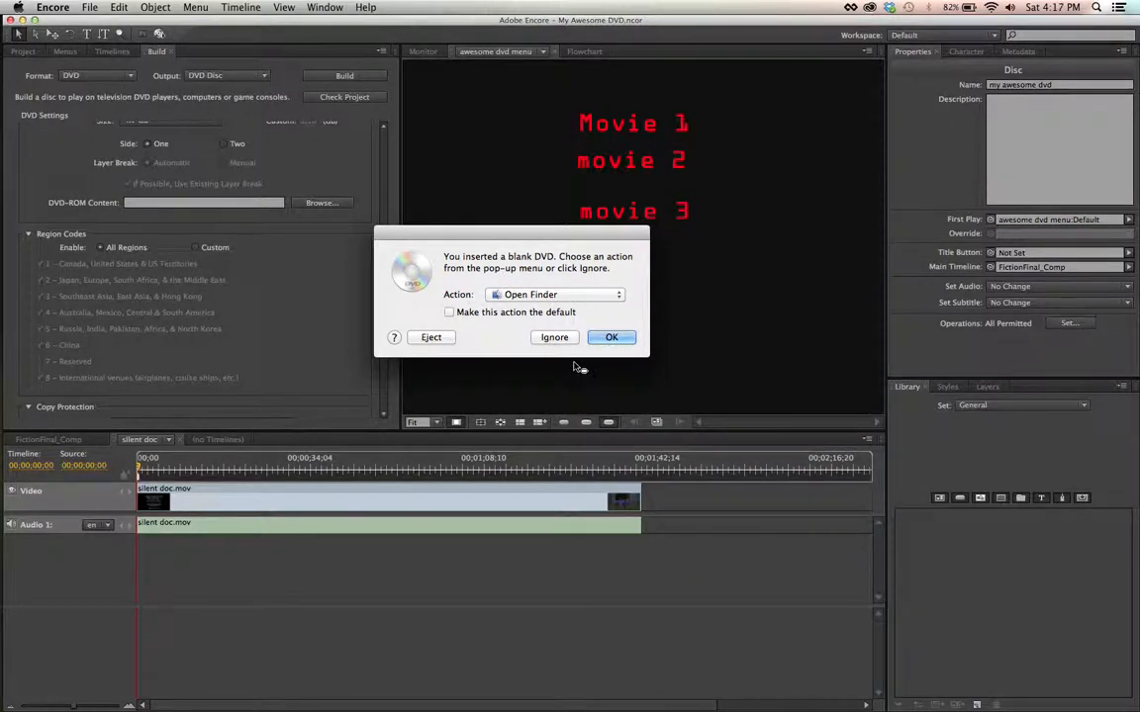
Accept Open Finder as the action for the inserted blank DVD and check the Create Using source in the build settings
click(610, 339)
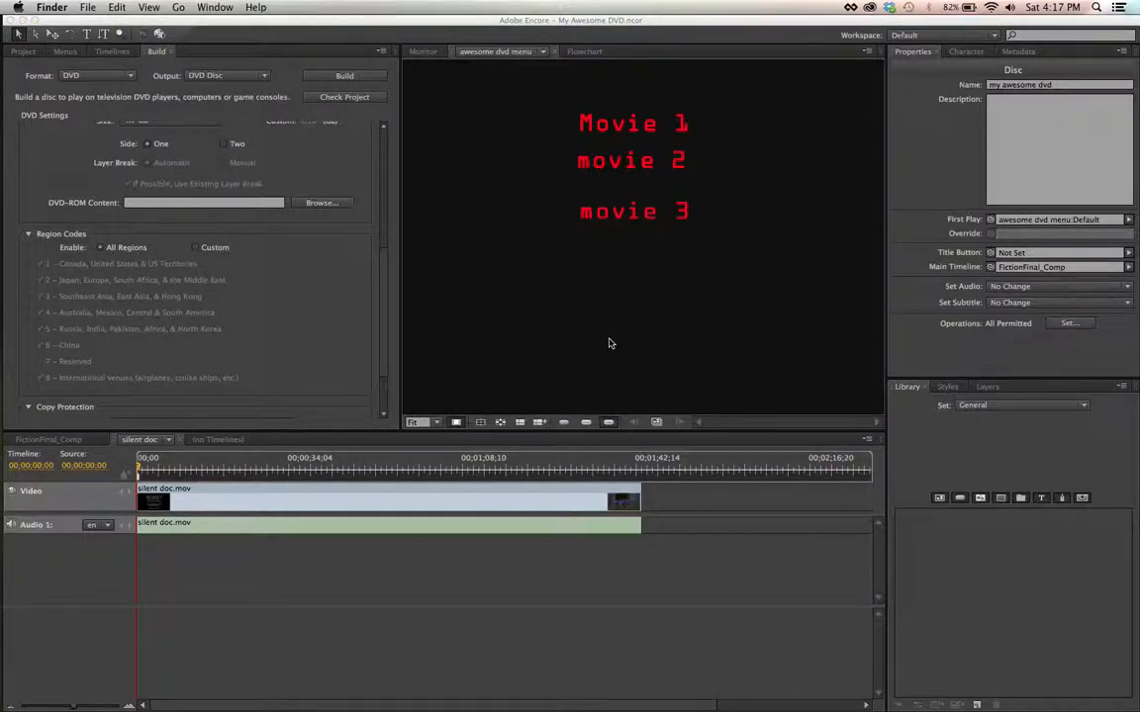
scroll(260, 297, up, 3)
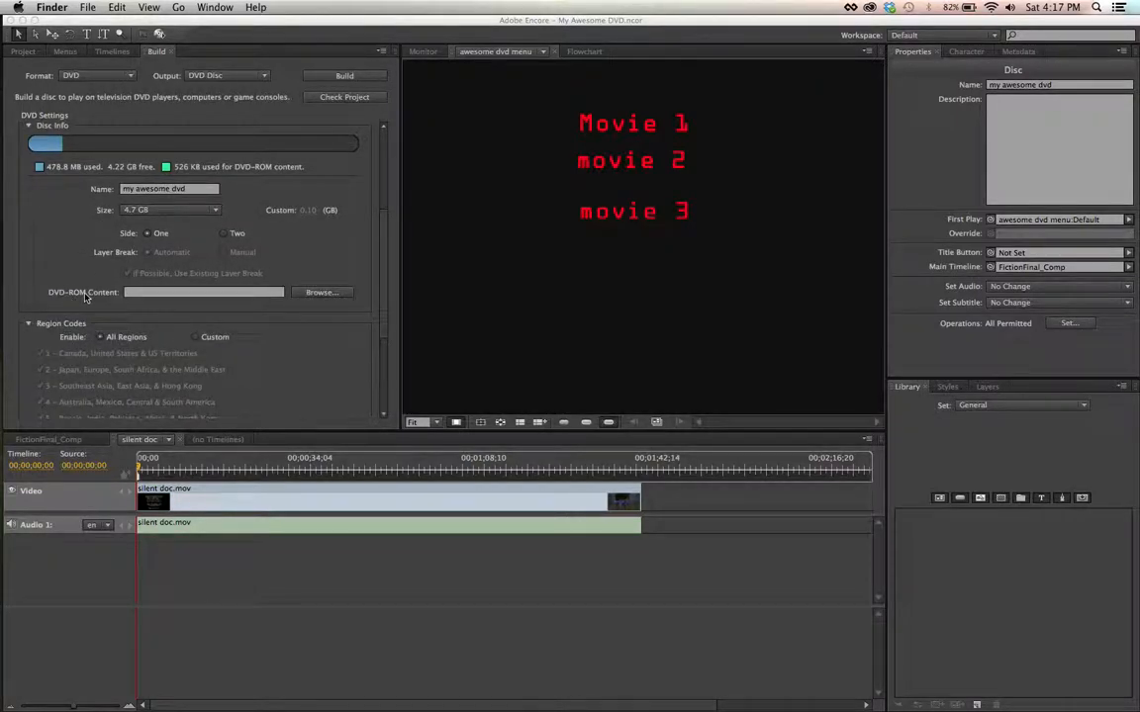
scroll(84, 298, up, 3)
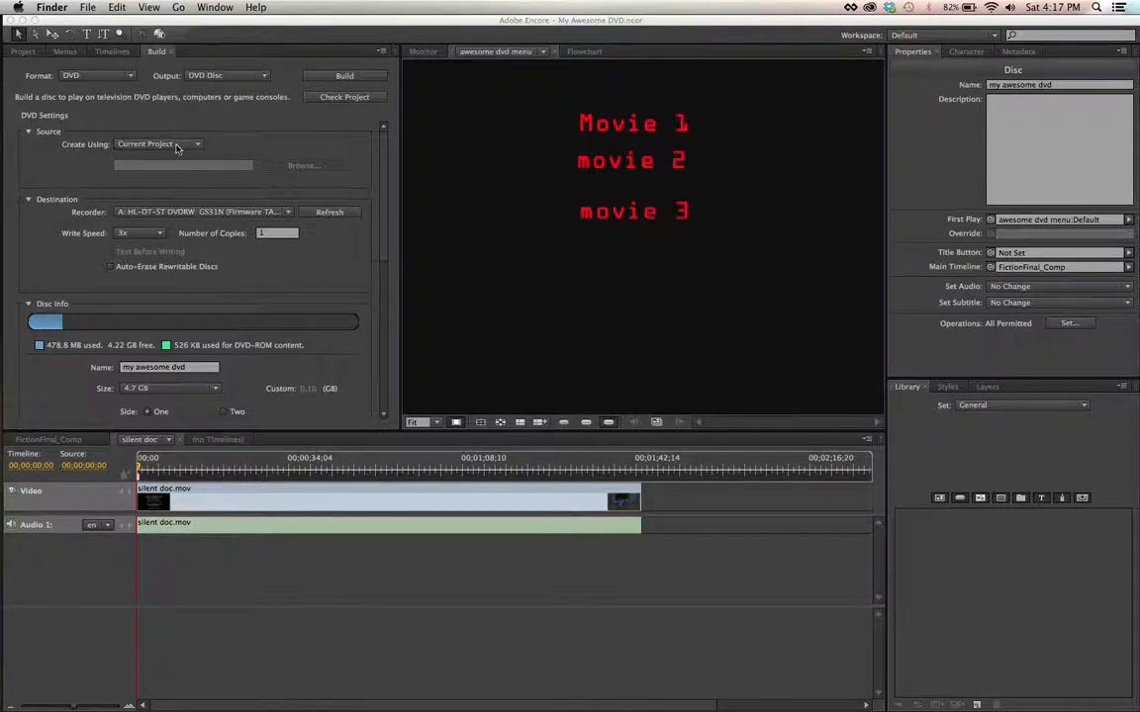
click(158, 145)
click(177, 148)
click(177, 148)
click(179, 133)
Set the DVD-ROM content location to the Untitled DVD disc
scroll(76, 188, down, 6)
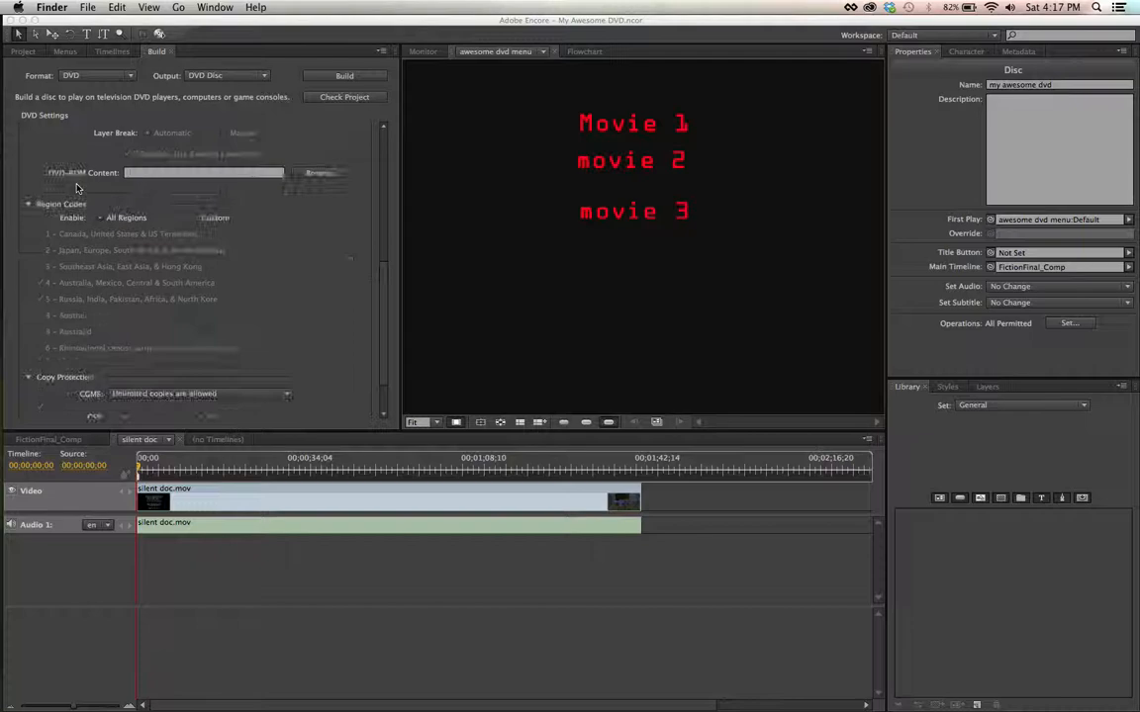
scroll(76, 188, up, 2)
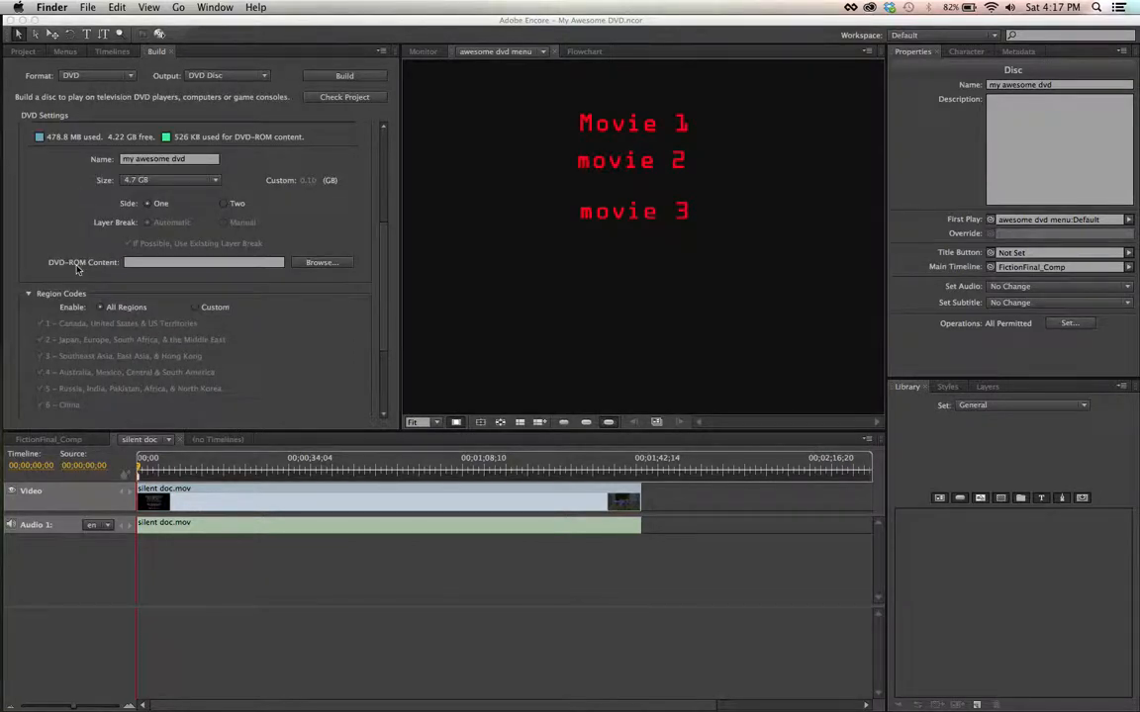
click(323, 263)
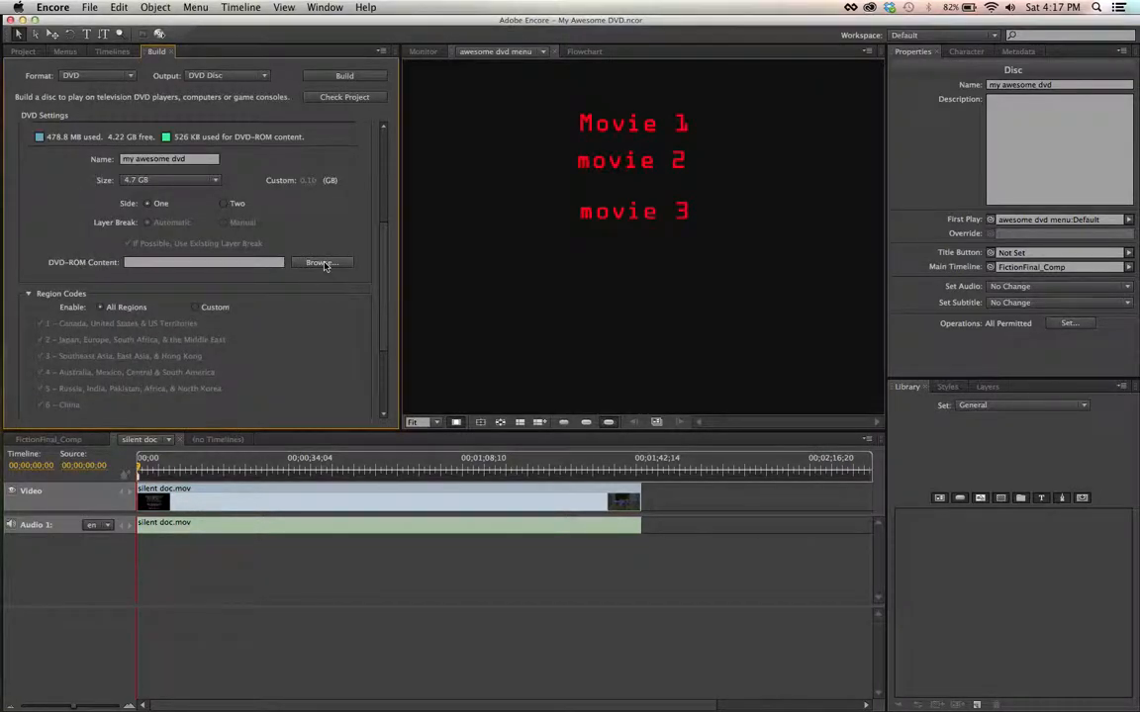
click(322, 263)
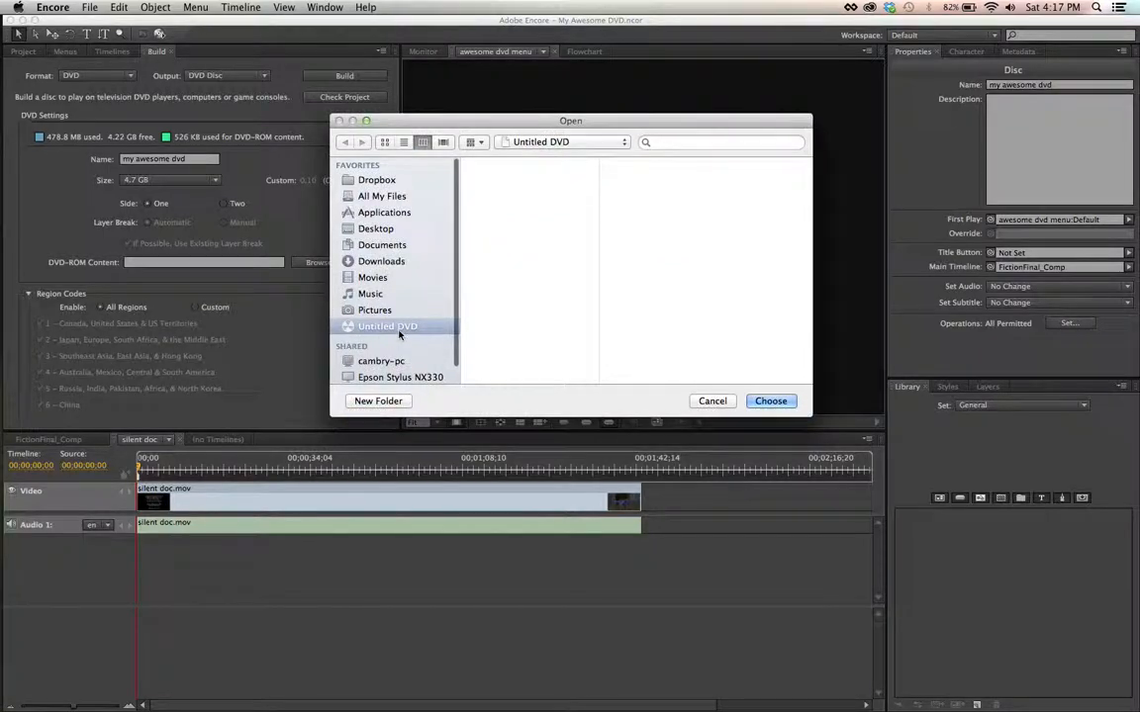
click(763, 400)
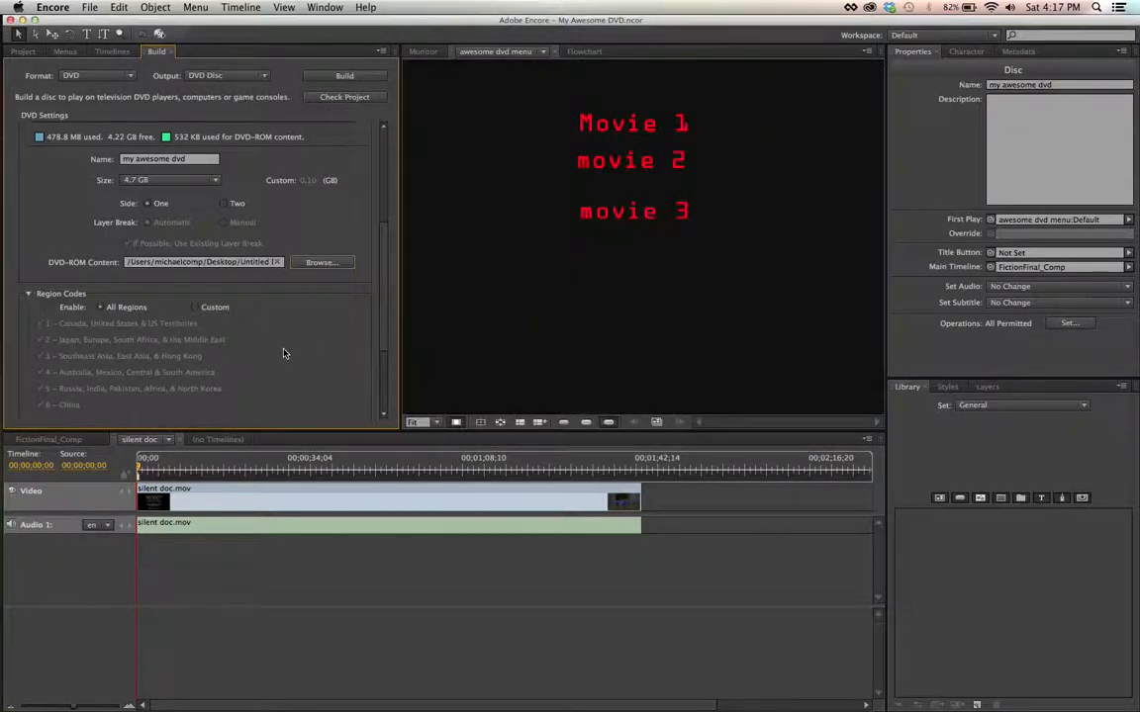
Run Check Project with all checks enabled, close its results and review the disc build settings
scroll(283, 350, up, 5)
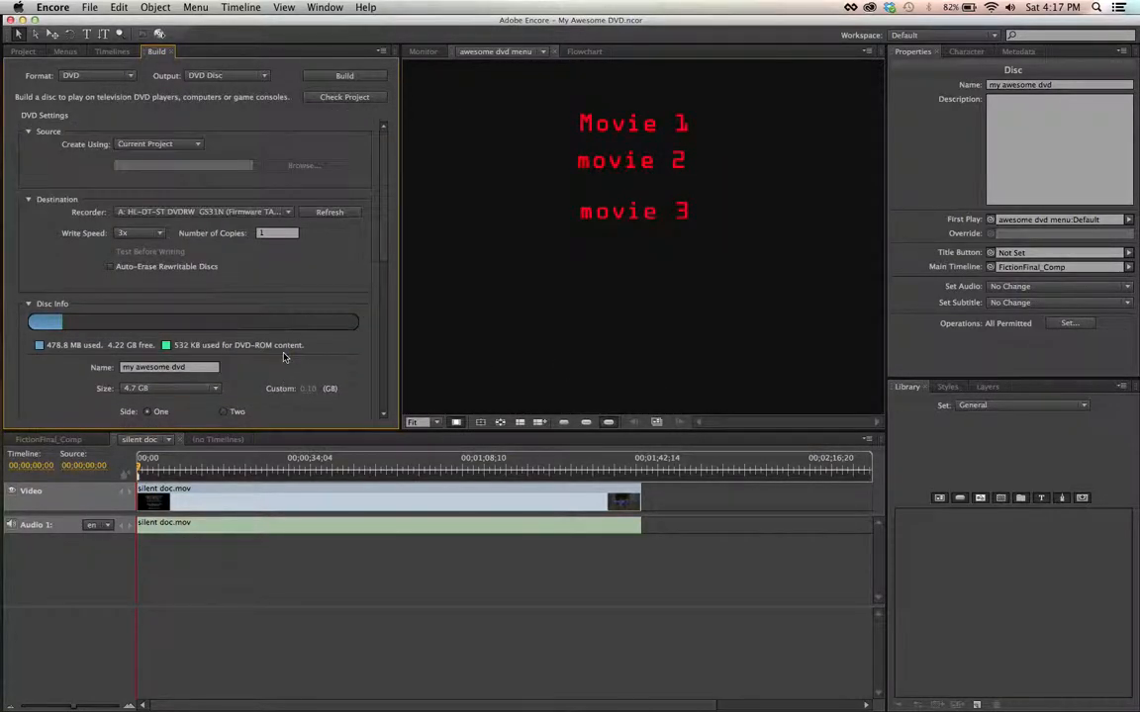
click(341, 98)
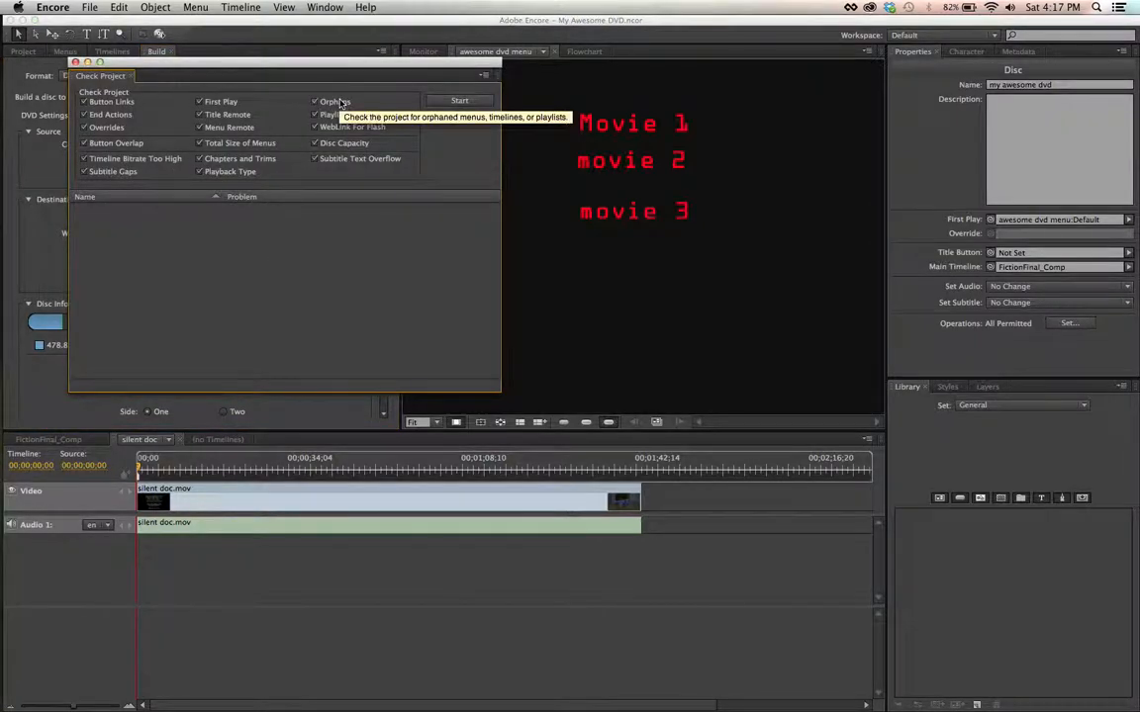
click(461, 100)
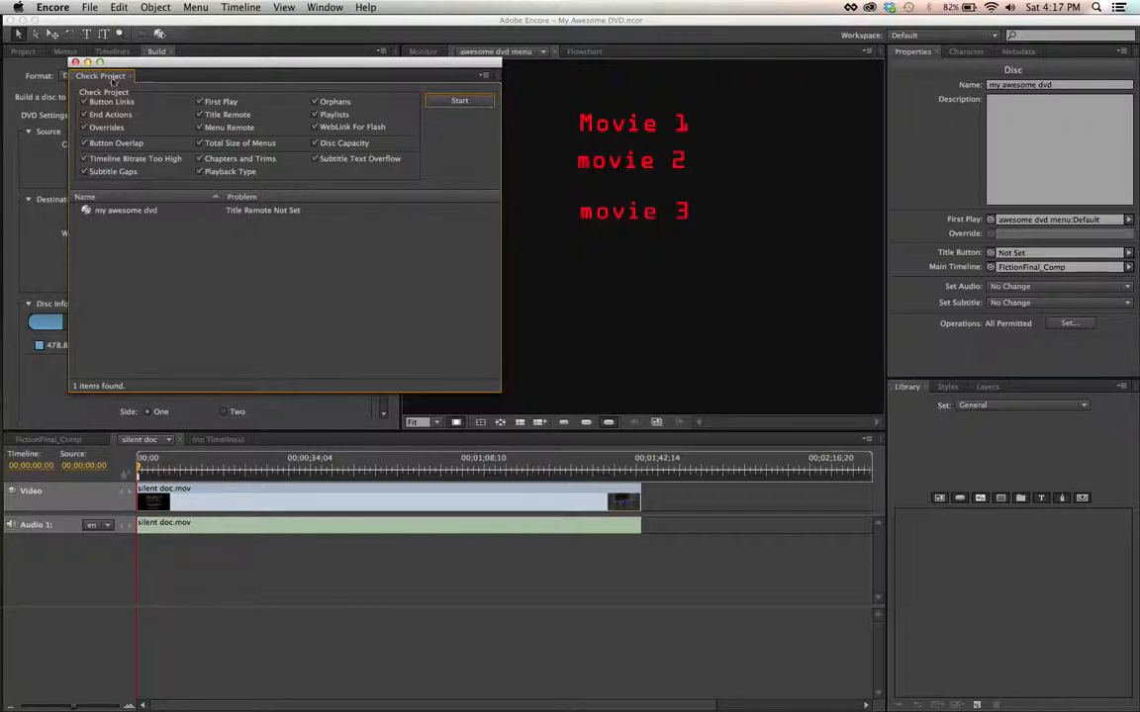
click(74, 63)
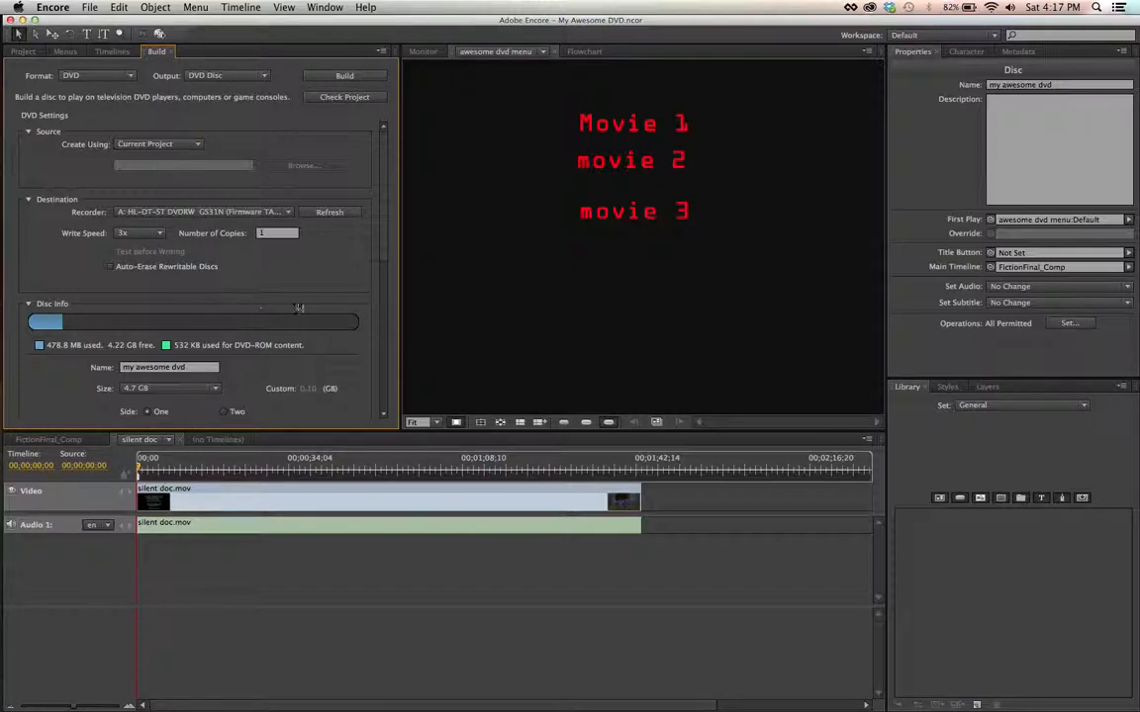
scroll(292, 277, down, 3)
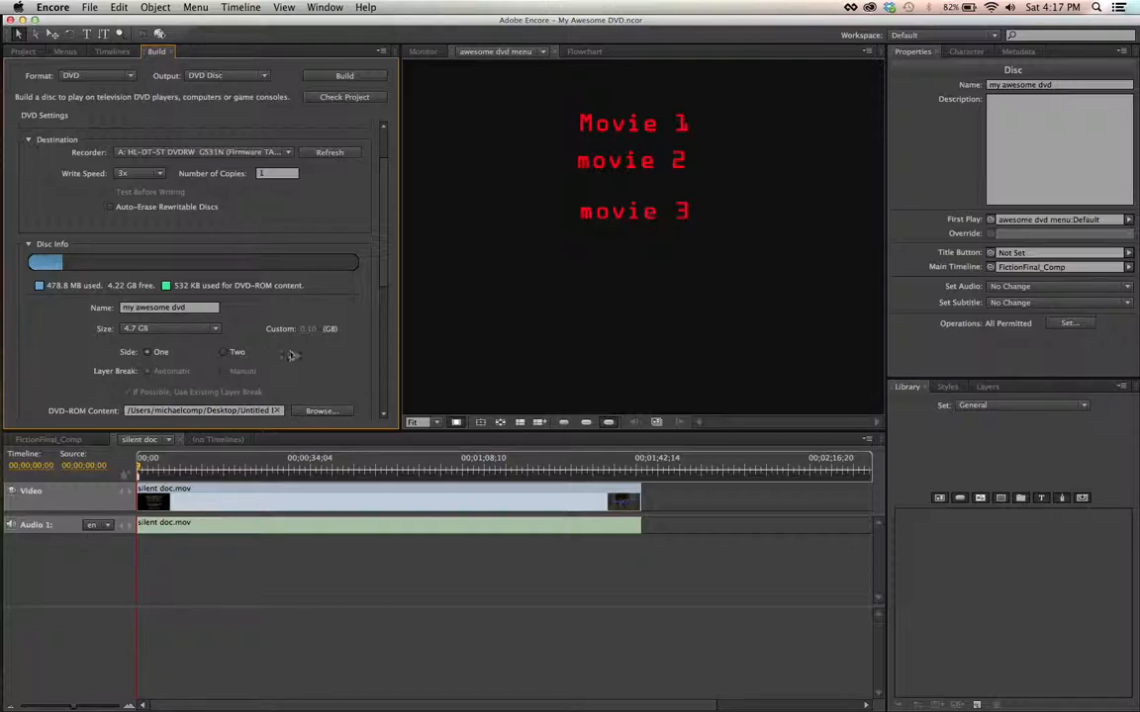
scroll(351, 336, up, 3)
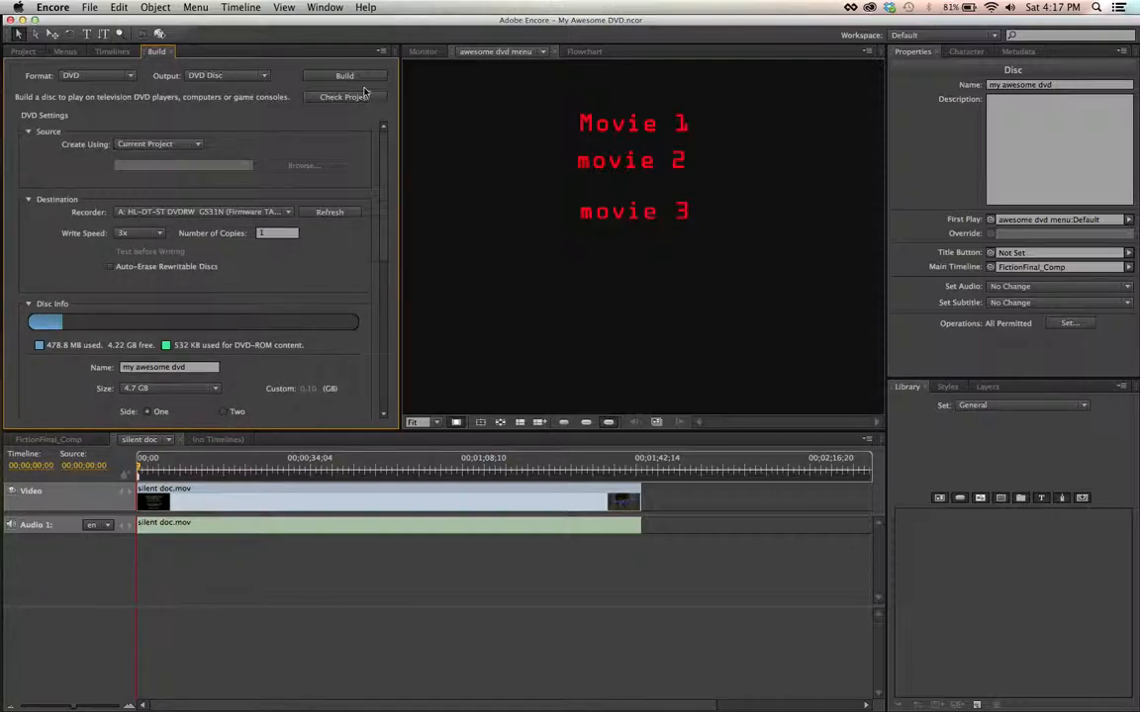